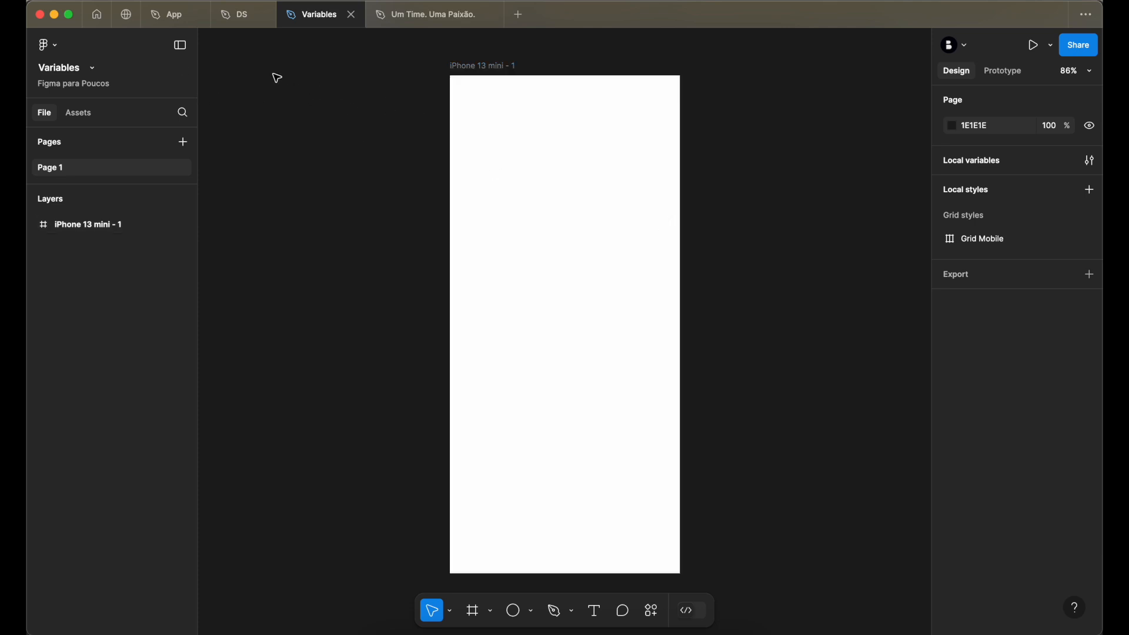
- Open the Figma Community home page and look over its plugin categories and resource search
left_click(97, 18)
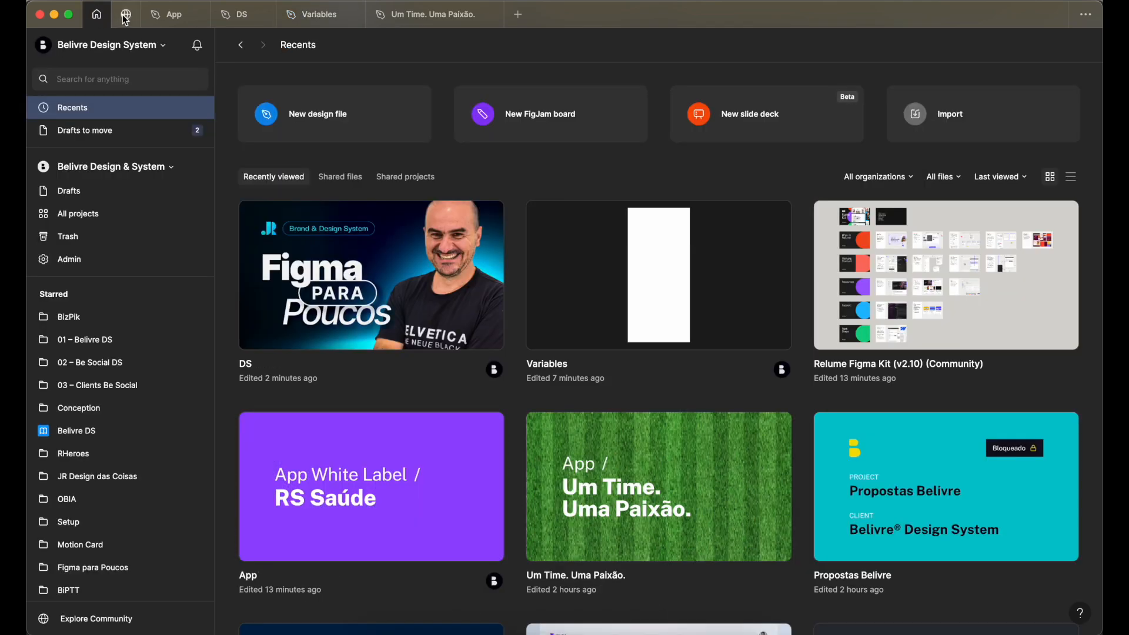
left_click(127, 18)
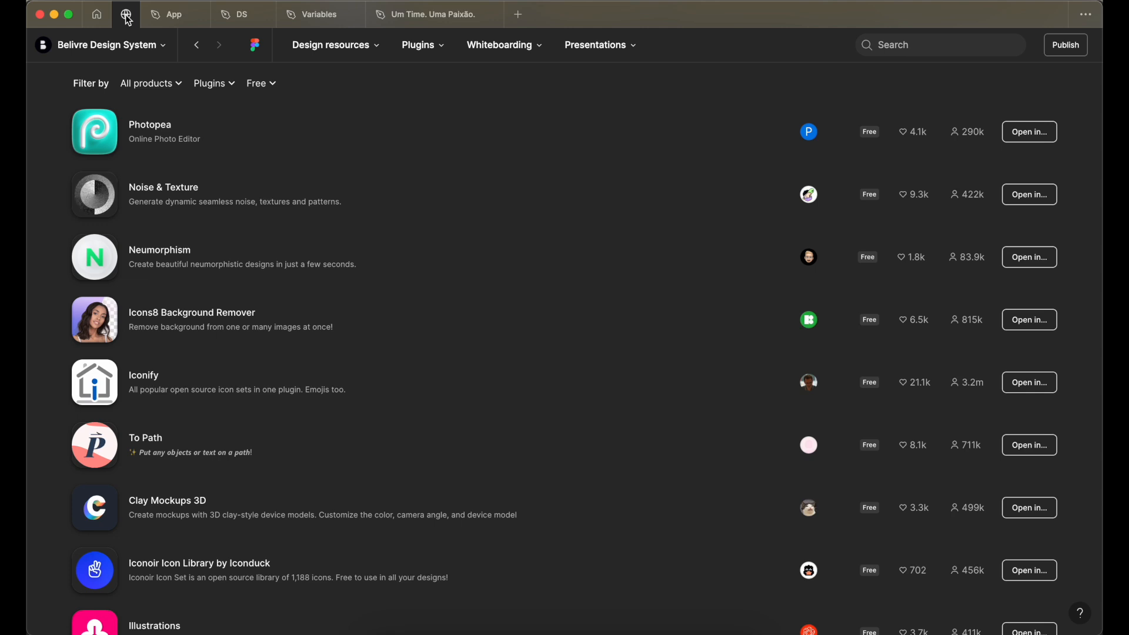
left_click(255, 49)
left_click(193, 48)
left_click(257, 50)
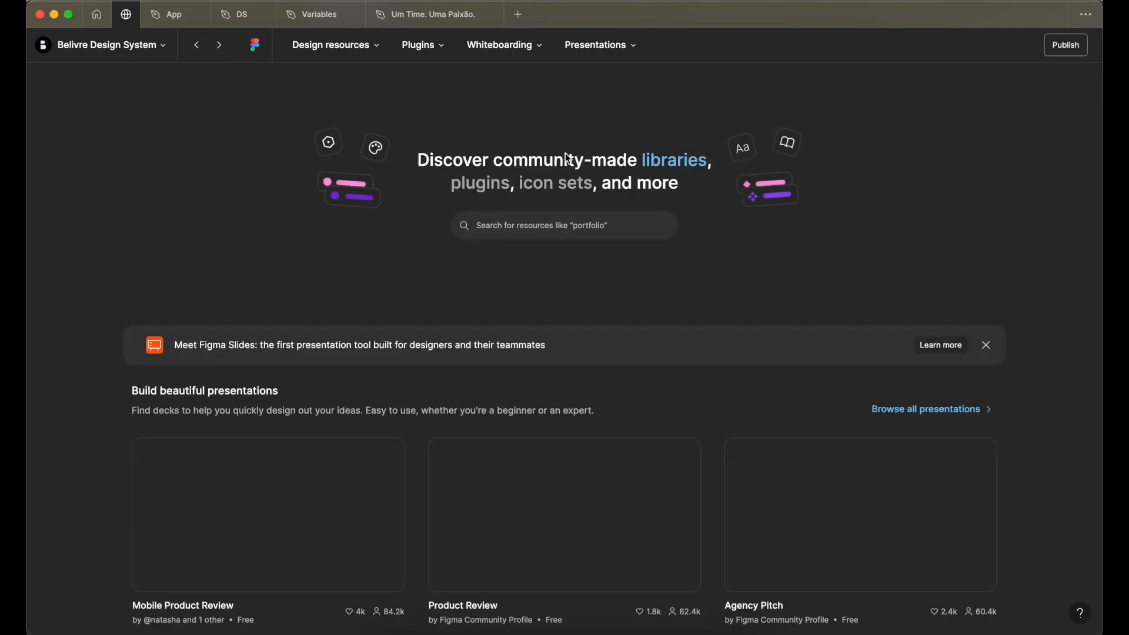
left_click(434, 48)
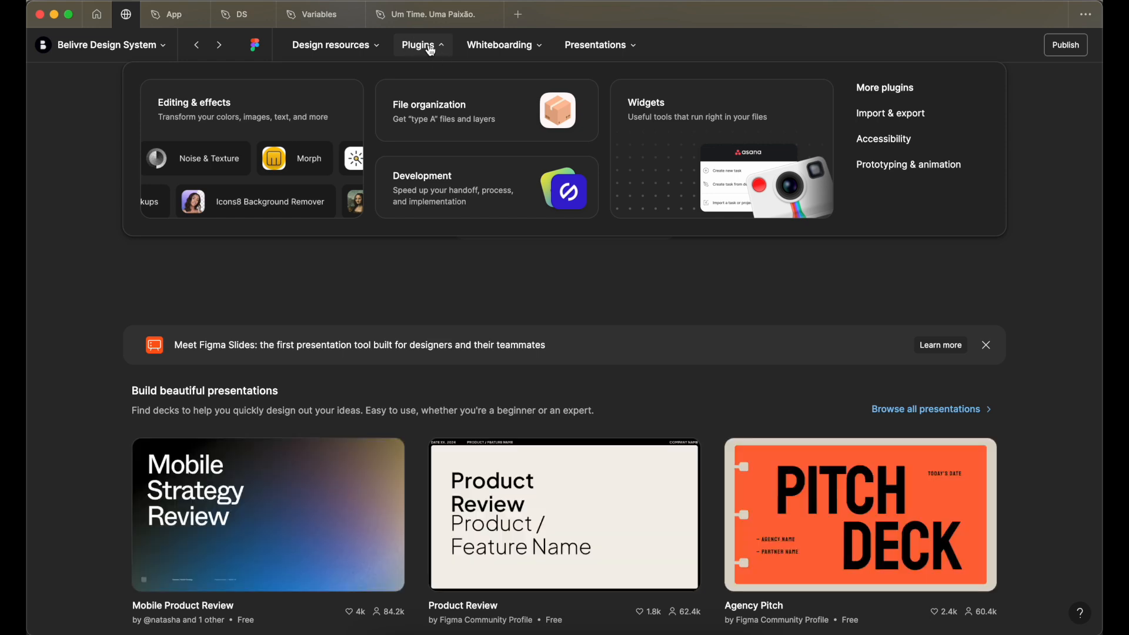
left_click(517, 219)
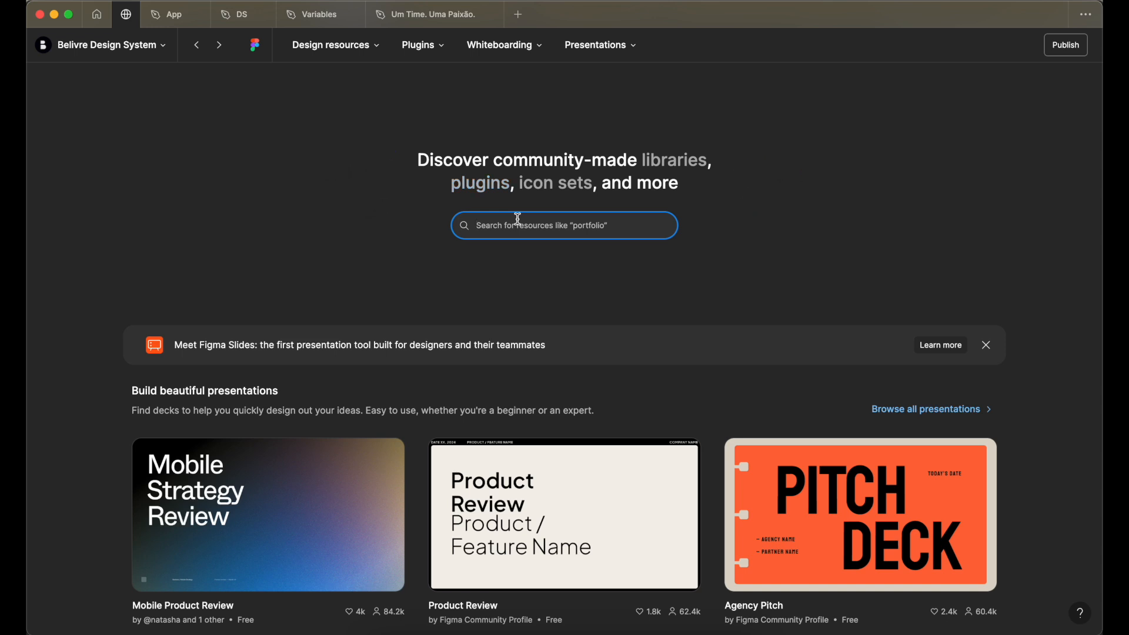
key("super+Tab")
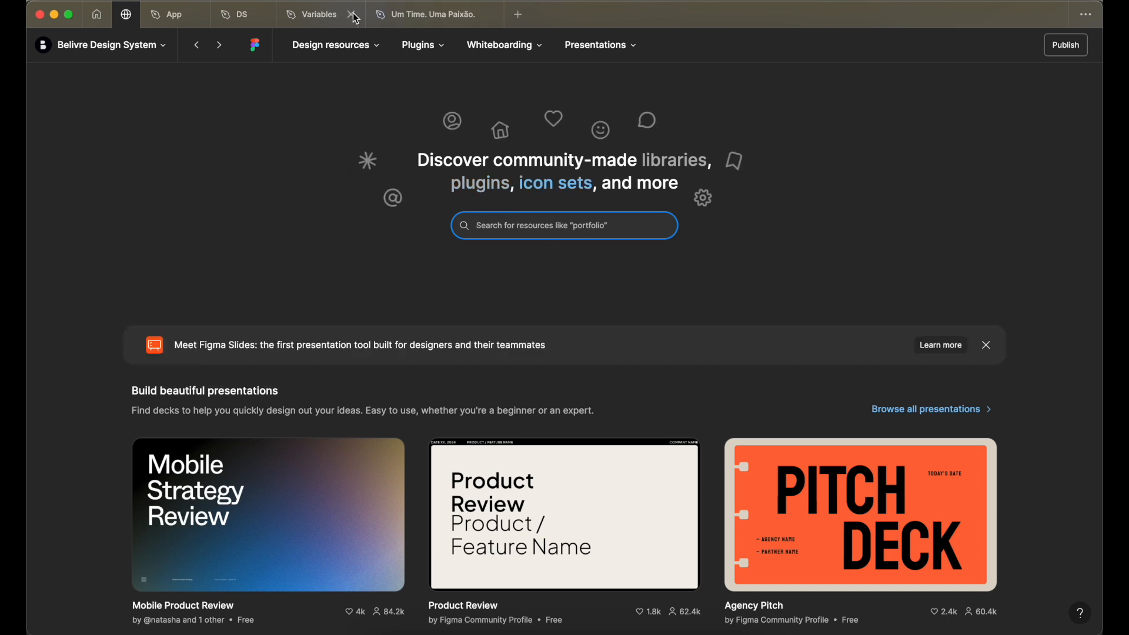
- In the Variables file, place a 100 × 100 ellipse in the upper part of the iPhone 13 mini frame
left_click(317, 16)
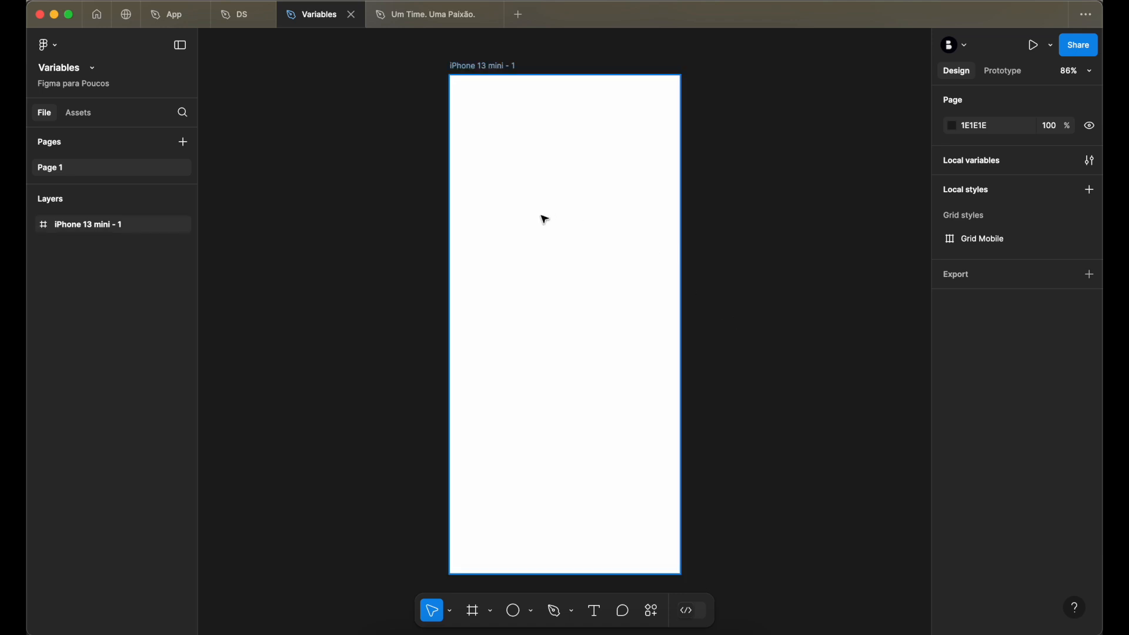
key("r")
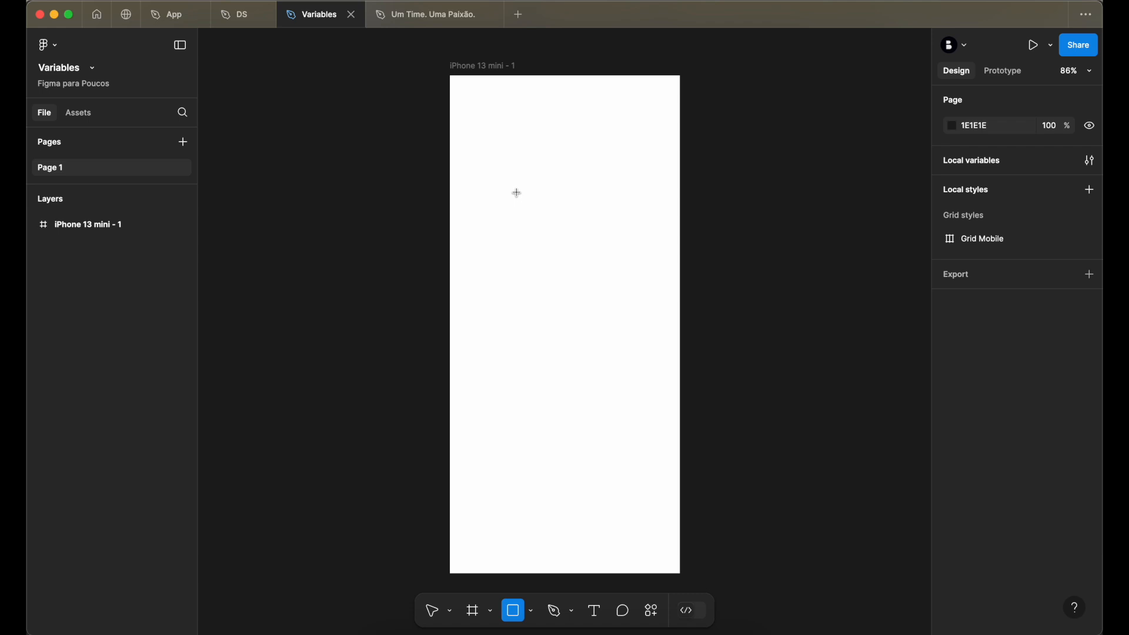
key("o")
left_click(517, 193)
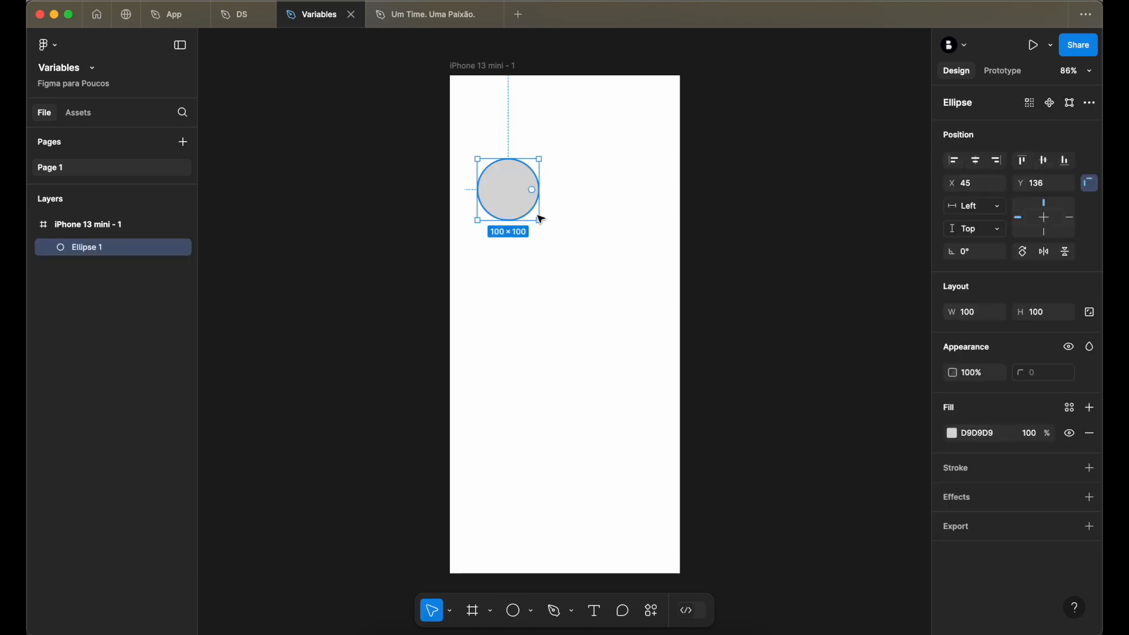
left_click_drag(491, 192, 522, 213)
- Change the ellipse's fill to Image and move the ellipse to about X 61, Y 207
left_click(952, 434)
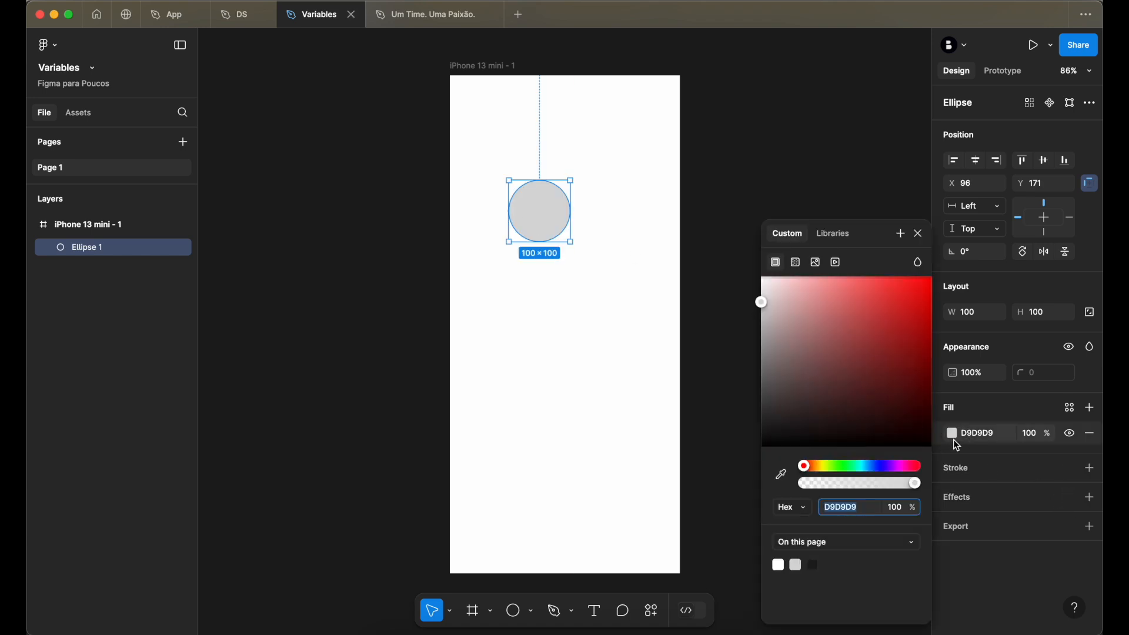
left_click(819, 267)
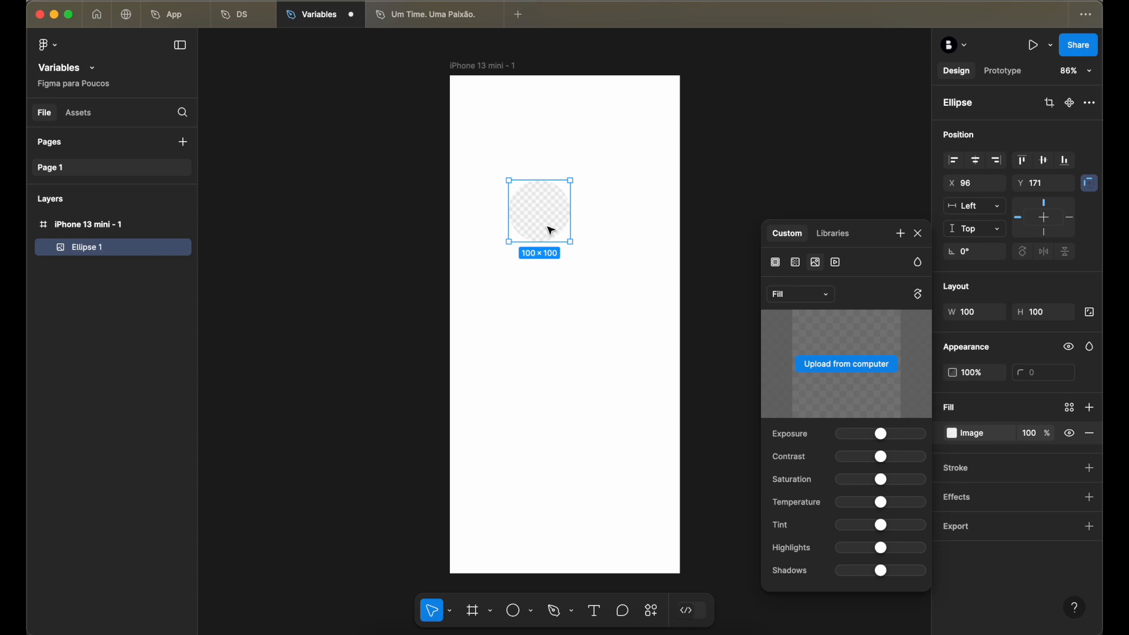
left_click_drag(548, 218, 527, 238)
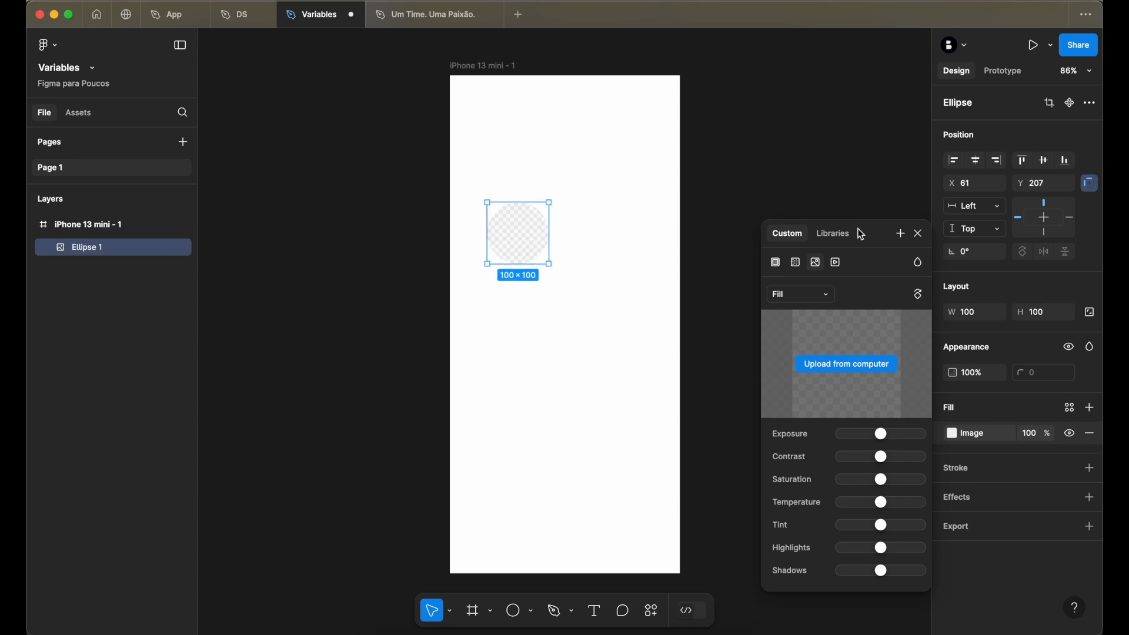
left_click(920, 234)
- Lock the ellipse's aspect ratio and set its width to 96
scroll(633, 287, "up", 5)
scroll(587, 265, "left", 2)
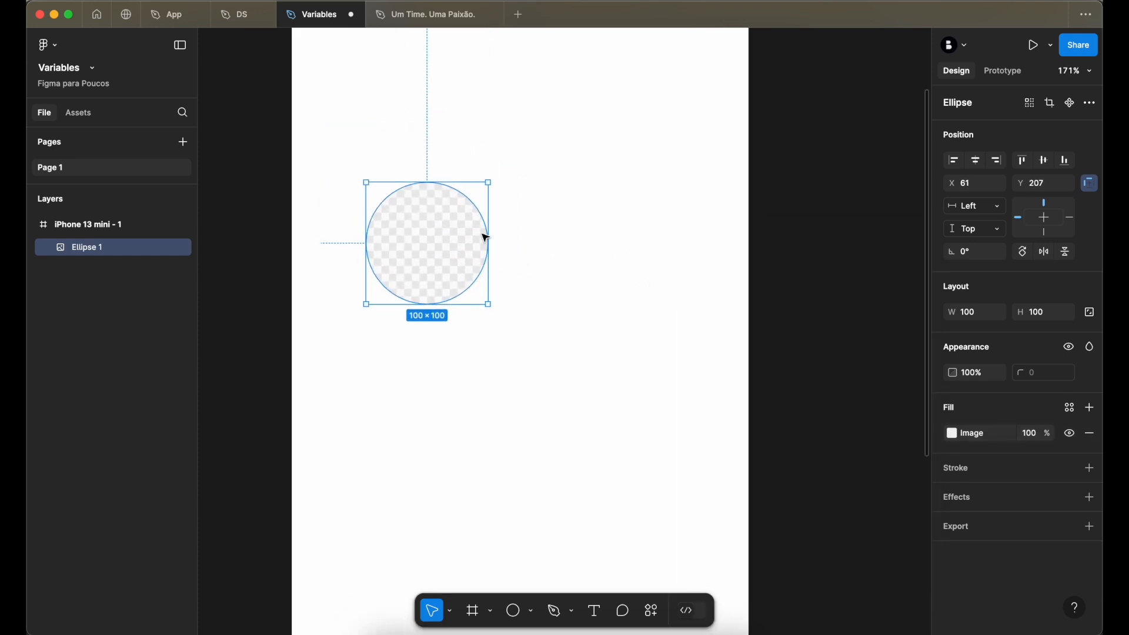
left_click(982, 317)
left_click(1089, 314)
left_click(983, 313)
type("96")
key("Tab")
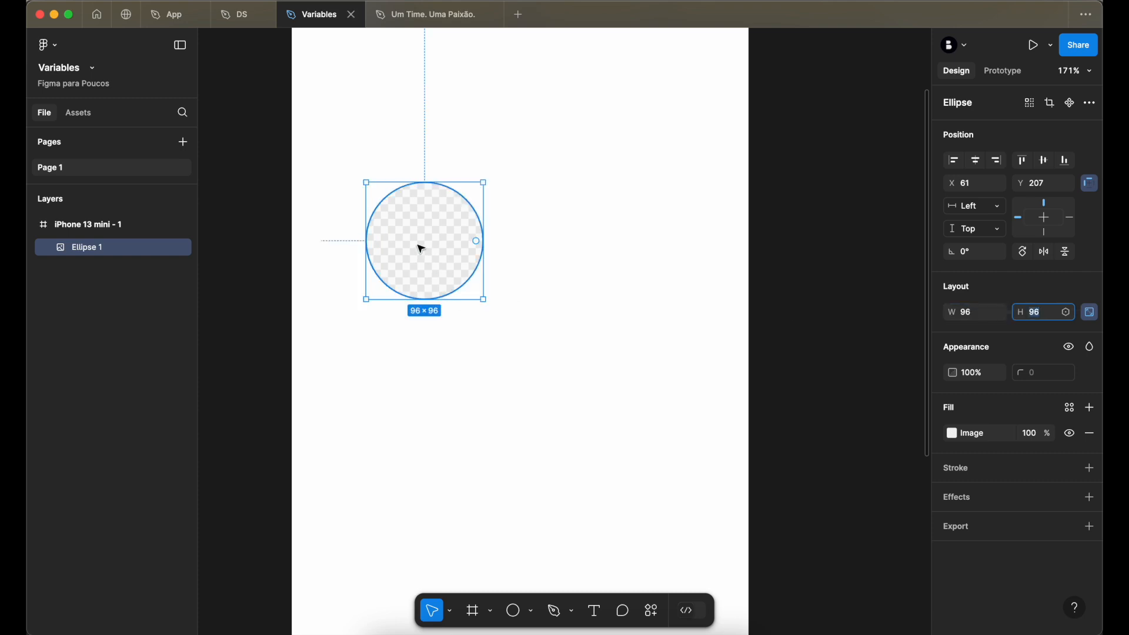
- Set the ellipse's width to 64 and move it to about X 46, Y 215
left_click(980, 315)
type("64")
key("Tab")
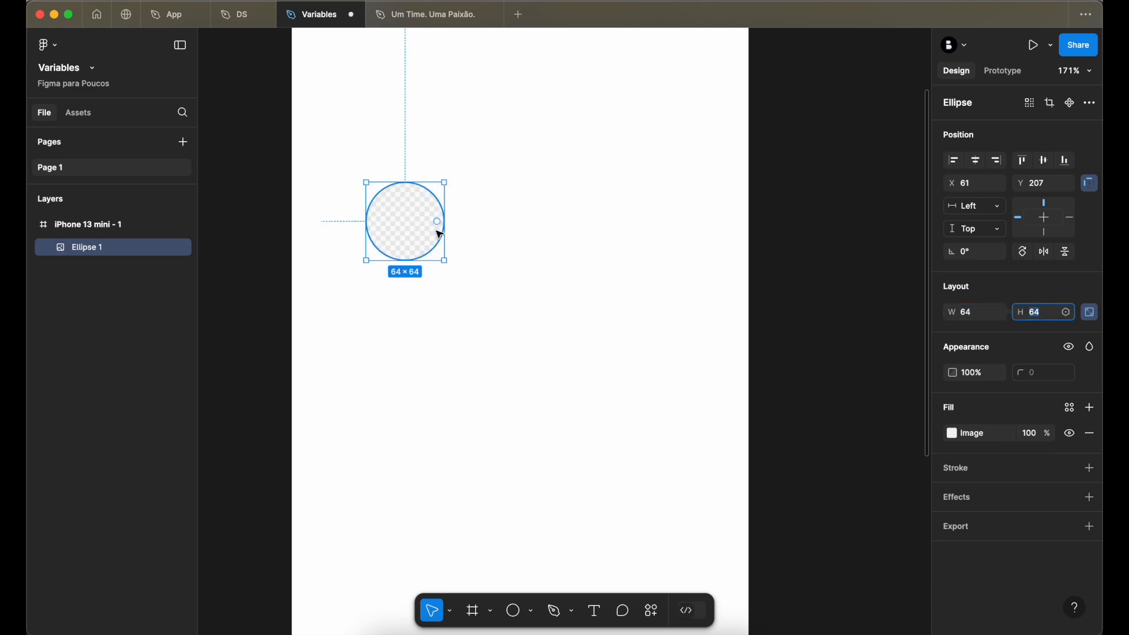
left_click_drag(438, 231, 421, 241)
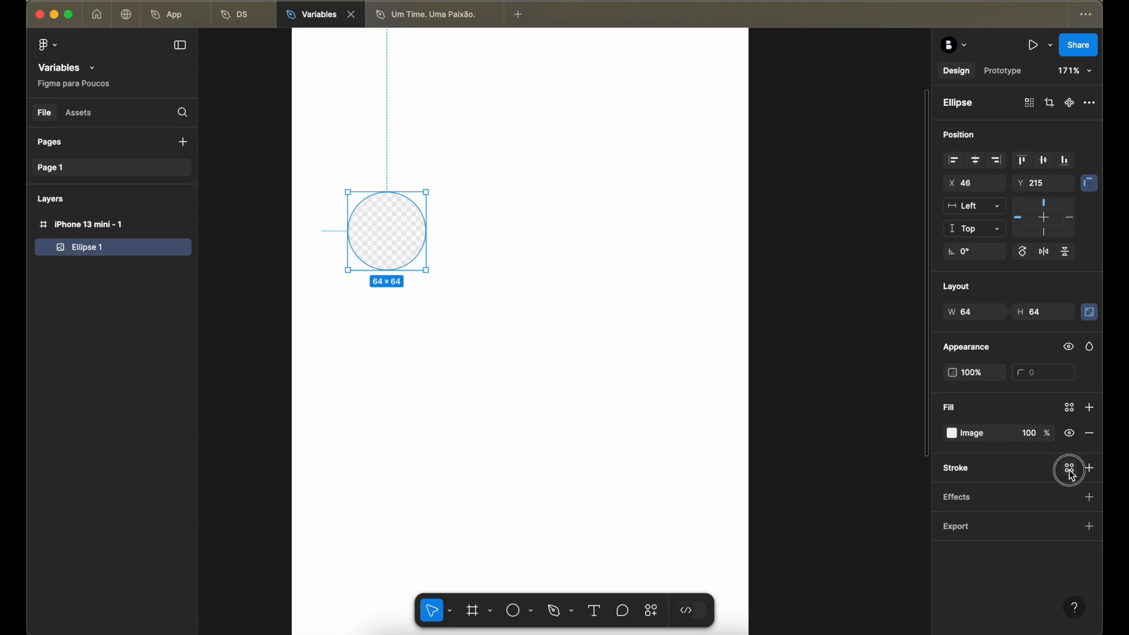
- Add a stroke to the ellipse using the Neutral/Off-White library color
left_click(1071, 473)
scroll(859, 485, "down", 2)
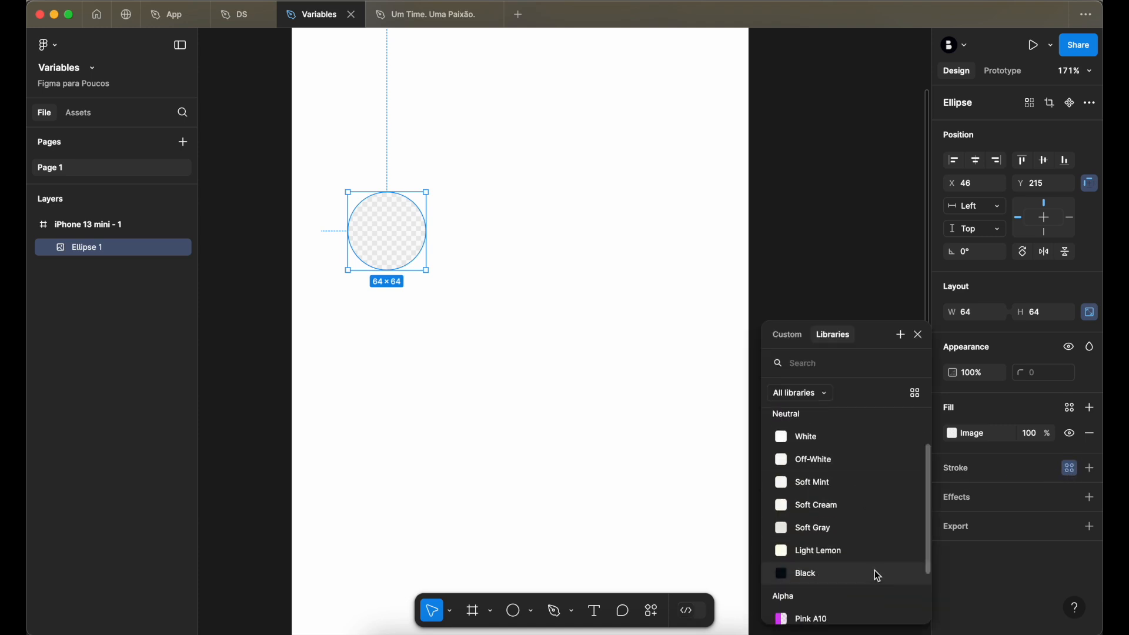
scroll(851, 538, "down", 3)
scroll(854, 550, "up", 5)
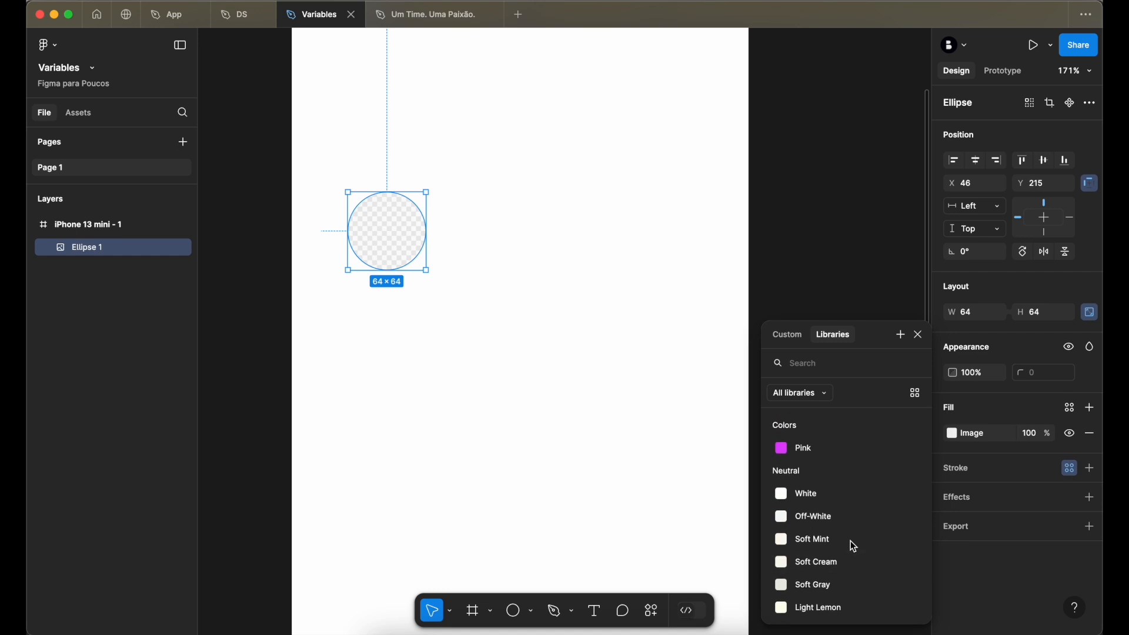
left_click(852, 516)
left_click(839, 267)
left_click(389, 236)
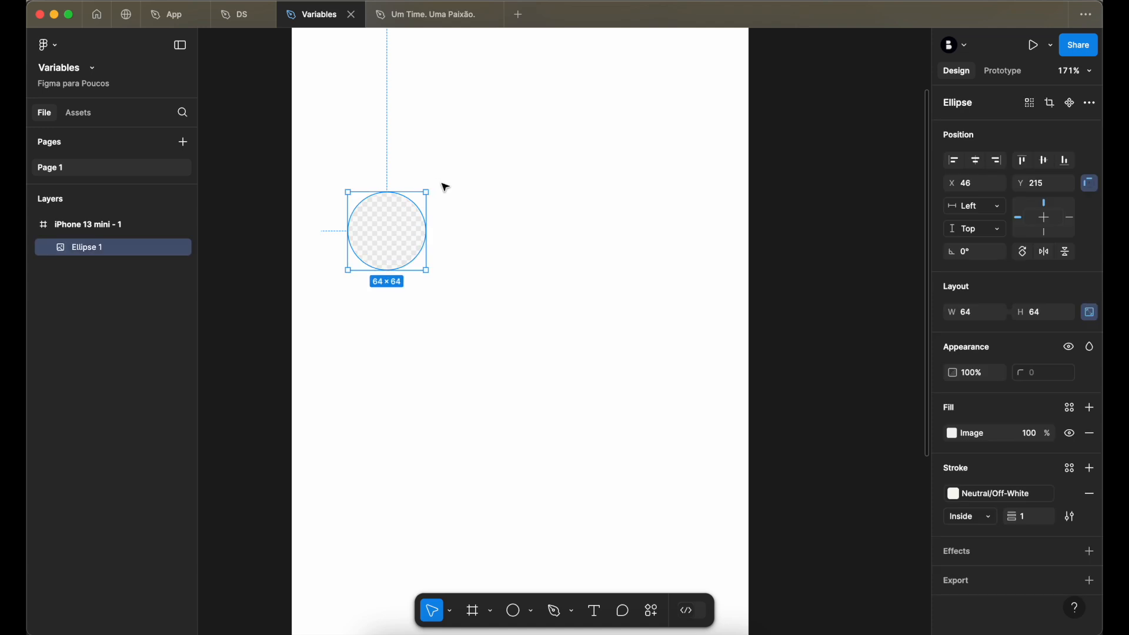
- Change the ellipse's stroke color to Neutral/Soft Gray from the library
left_click(1008, 491)
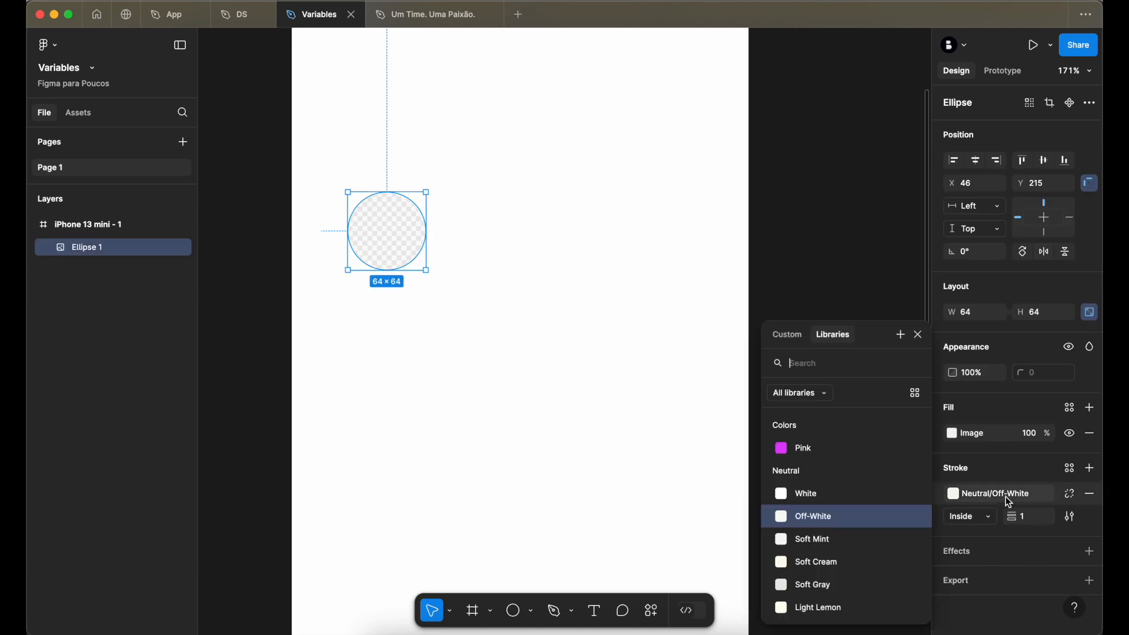
scroll(863, 556, "down", 1)
left_click(858, 558)
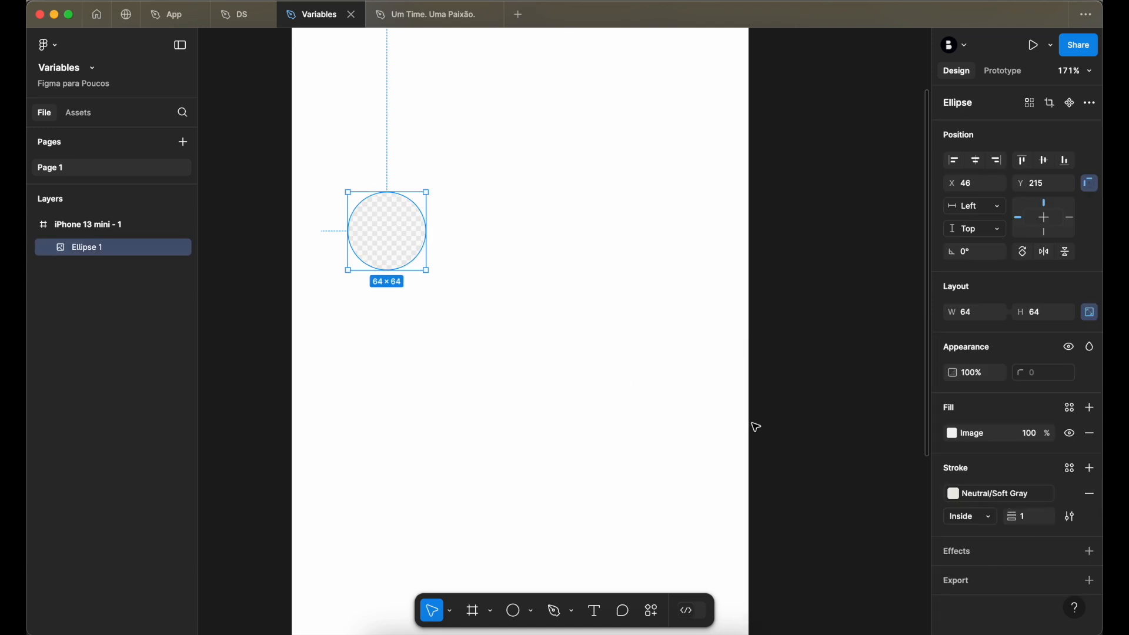
left_click(817, 308)
- Add the text "Nome" to the right of the ellipse
scroll(428, 212, "up", 5)
scroll(423, 213, "down", 4)
scroll(423, 217, "right", 3)
key("t")
left_click(413, 263)
type("Nome")
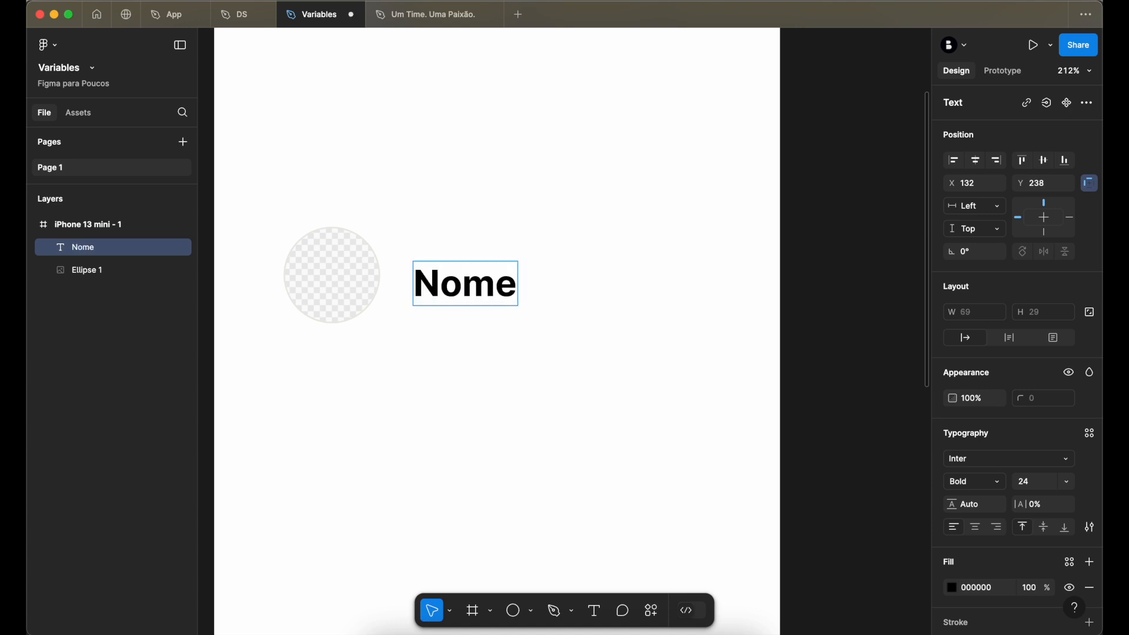
key("Escape")
- Duplicate the "Nome" text beneath the original and try "Cargo", "Departamento" and "Tel" as the copy's wording
left_click_drag(448, 286, 448, 309)
double_click(467, 313)
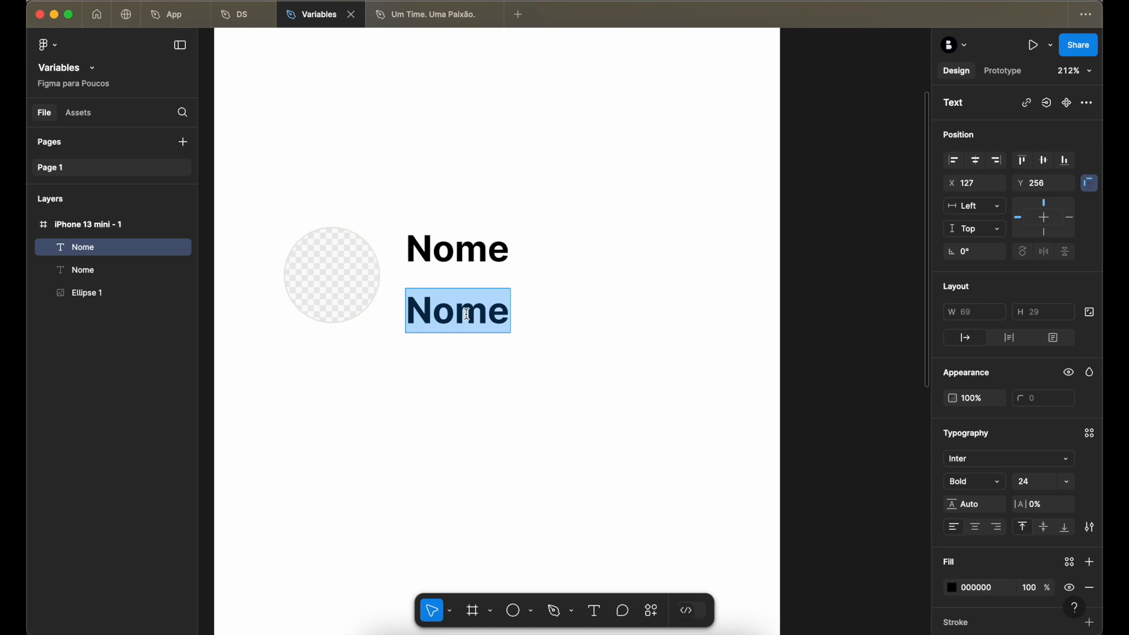
type("Cargo")
key("super+a")
type("Departamento")
key("super+a")
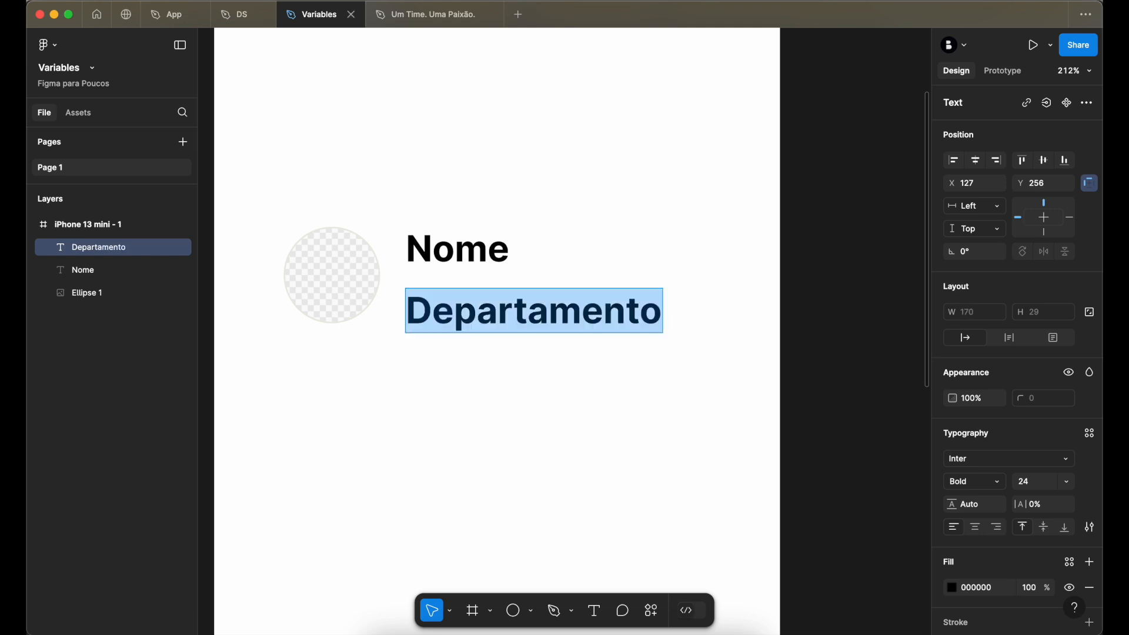
type("Tel")
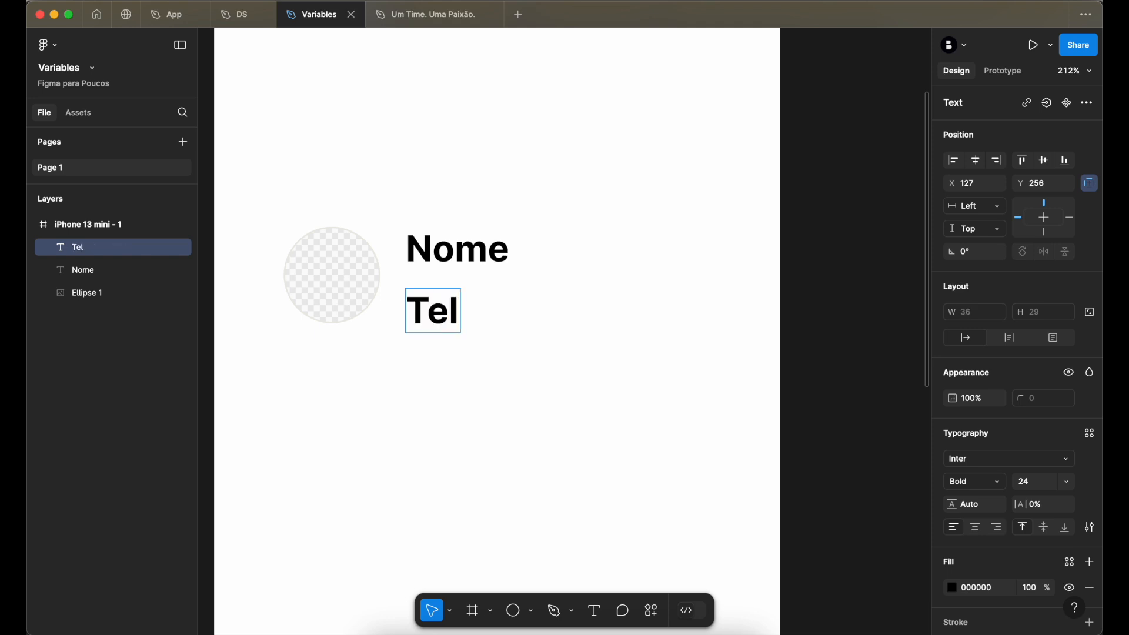
- Change the lower text to "E-mail" and move it directly beneath "Nome" at about Y 244
key("super+a")
type("E-mail")
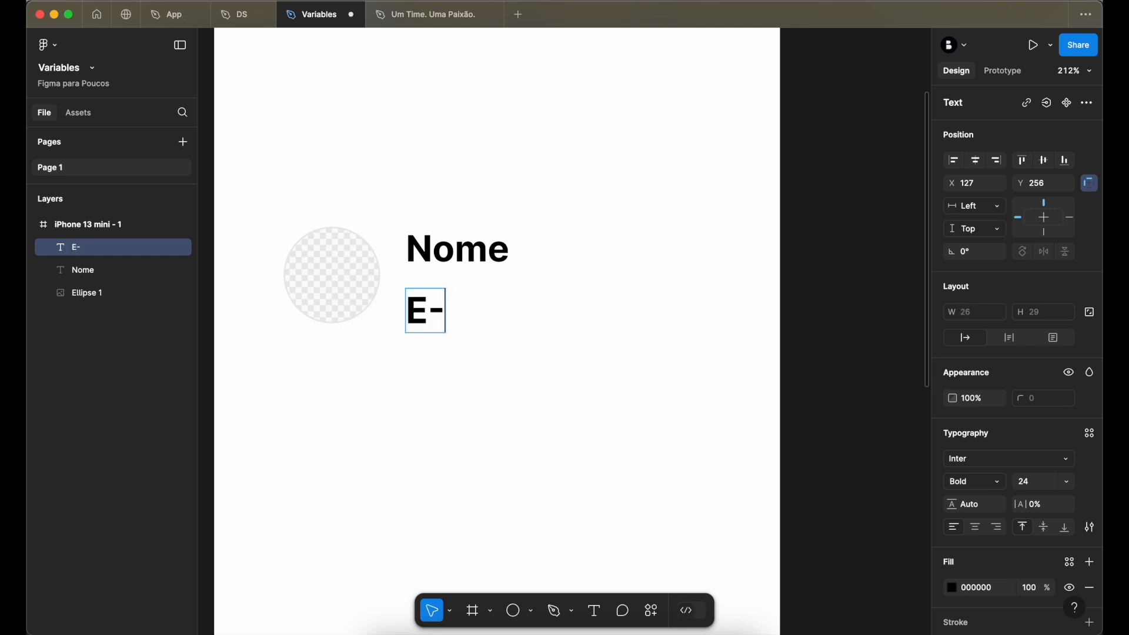
key("Escape")
left_click_drag(473, 320, 486, 303)
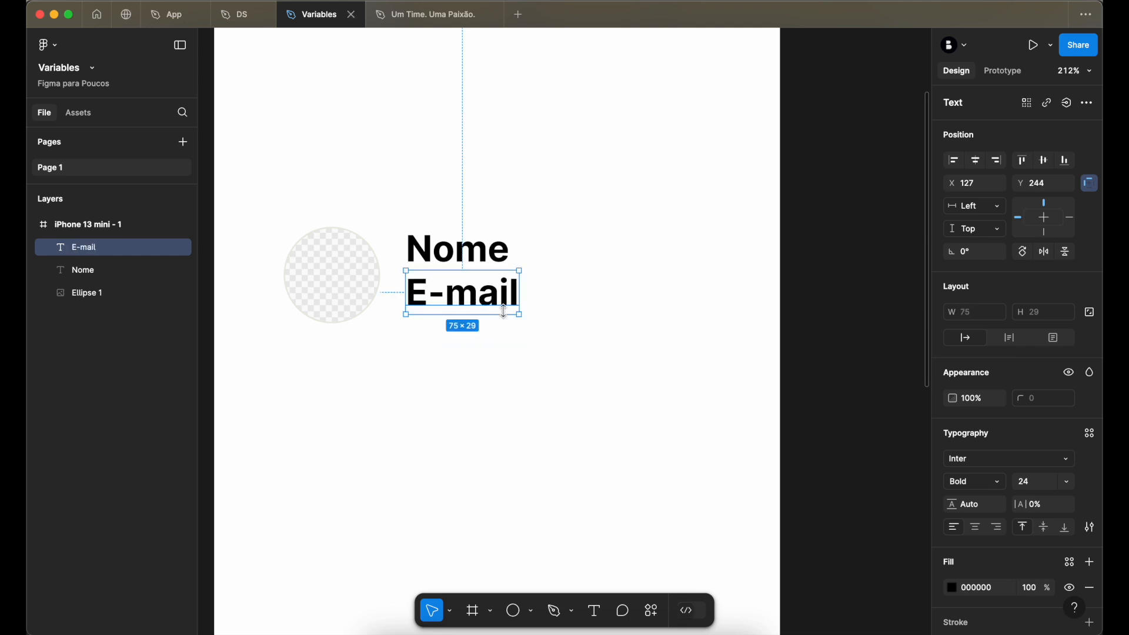
- Apply the paragraph font family variable to both the "Nome" and "E-mail" texts
left_click(479, 253)
left_click(481, 289, "shift")
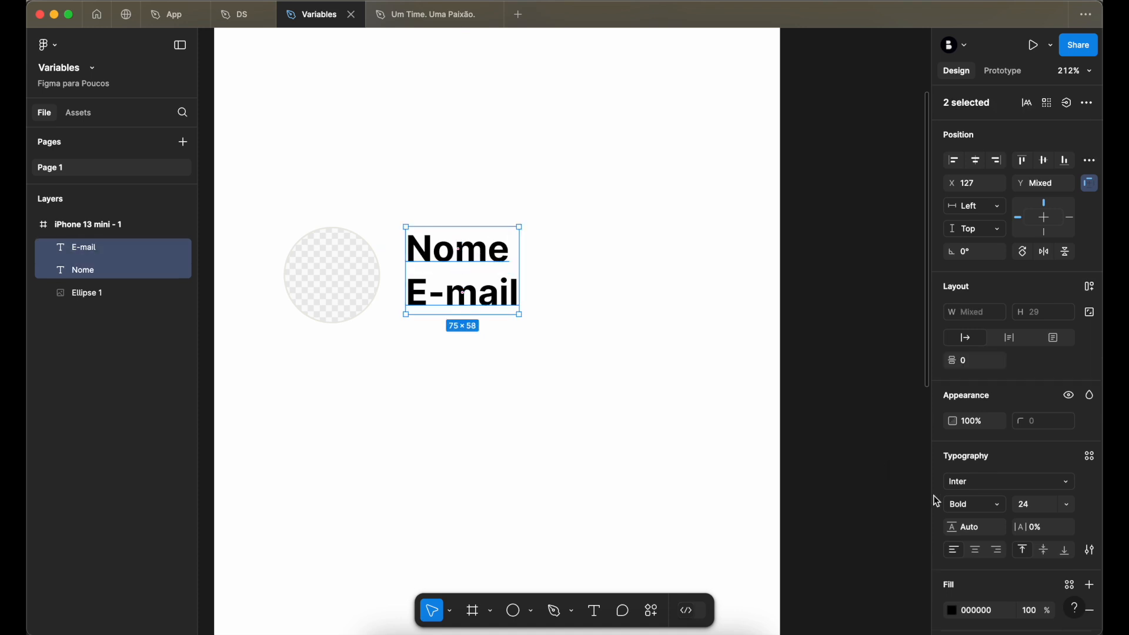
left_click(1064, 482)
left_click(900, 276)
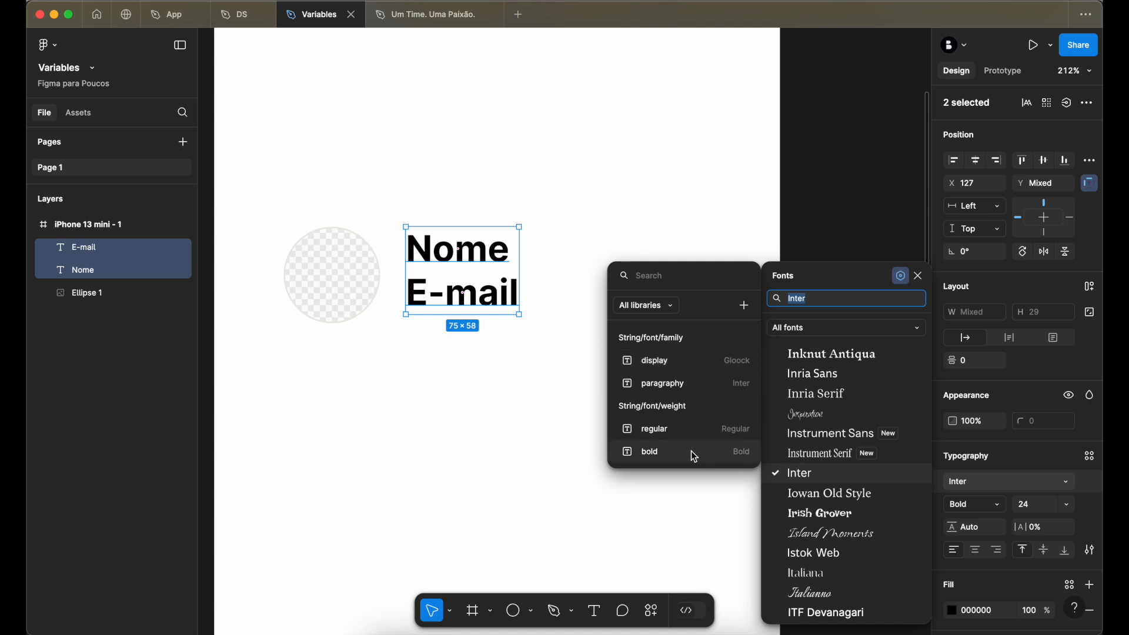
left_click(681, 386)
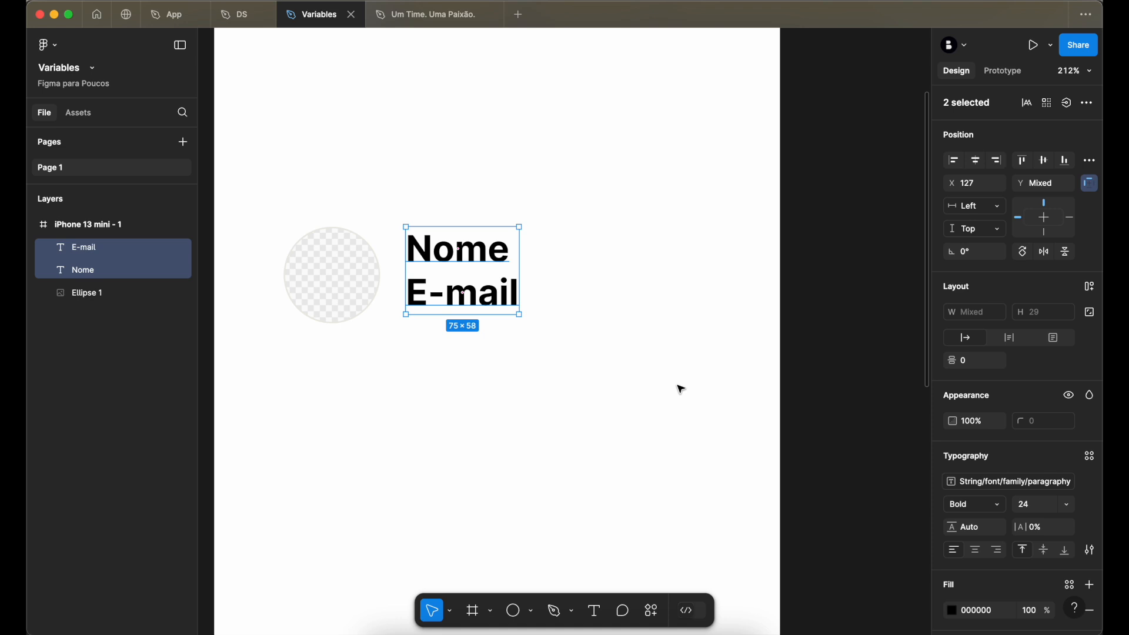
- Set the fill of both texts to the Neutral/Black library color
scroll(999, 581, "down", 3)
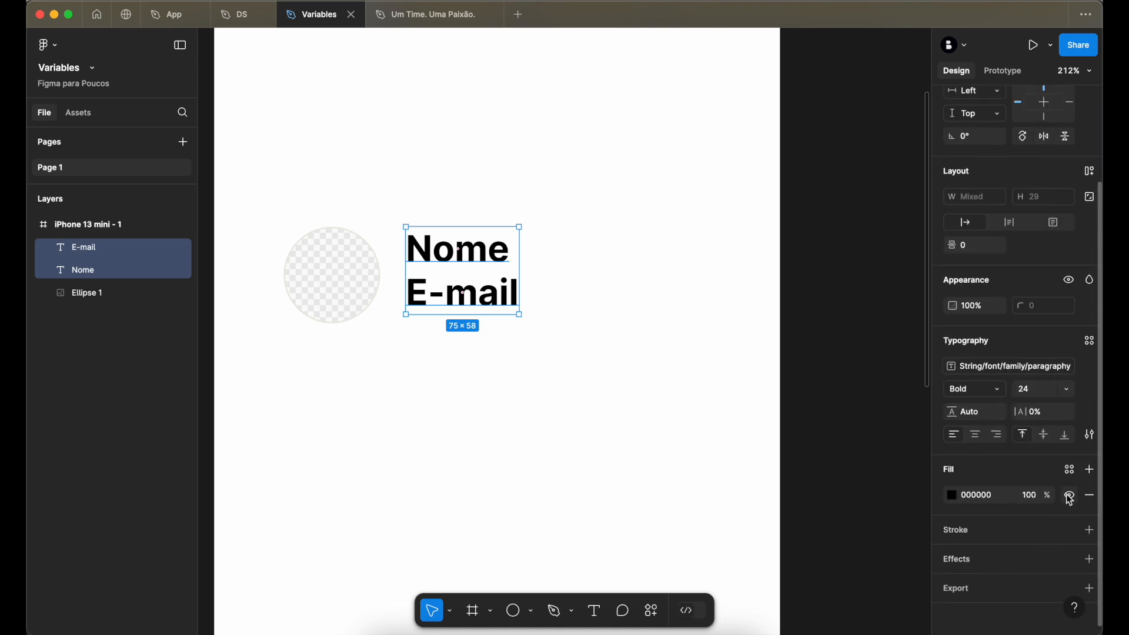
left_click(1070, 469)
scroll(850, 488, "down", 3)
scroll(847, 500, "down", 2)
left_click(831, 495)
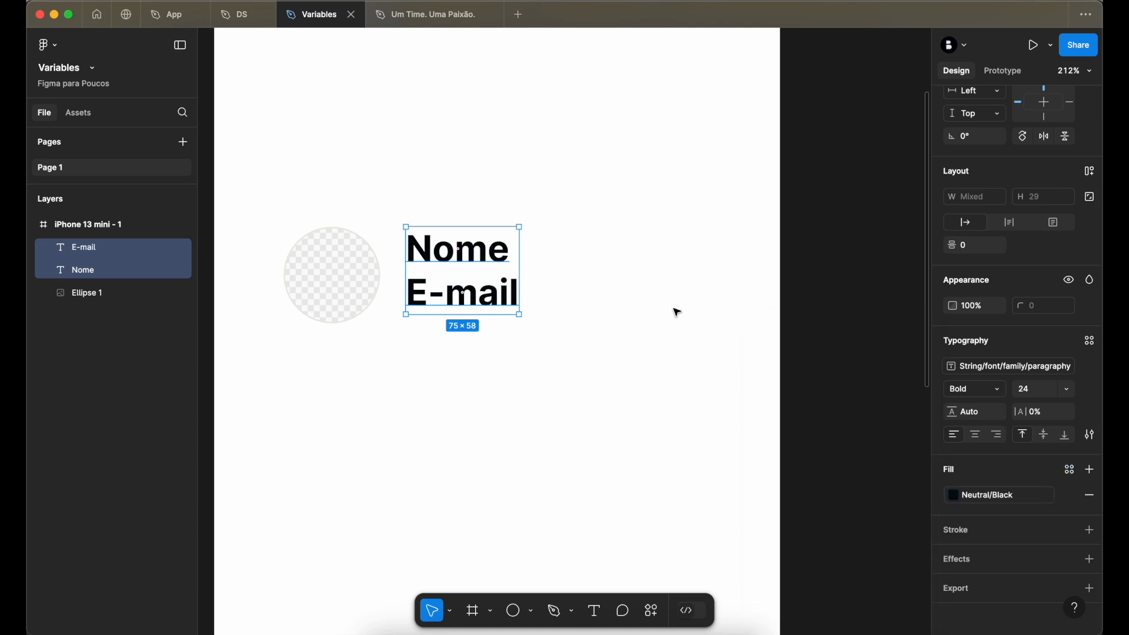
left_click(821, 315)
- Apply the md font size variable (18) to both the "Nome" and "E-mail" texts, trying sm (16) first
left_click(471, 254)
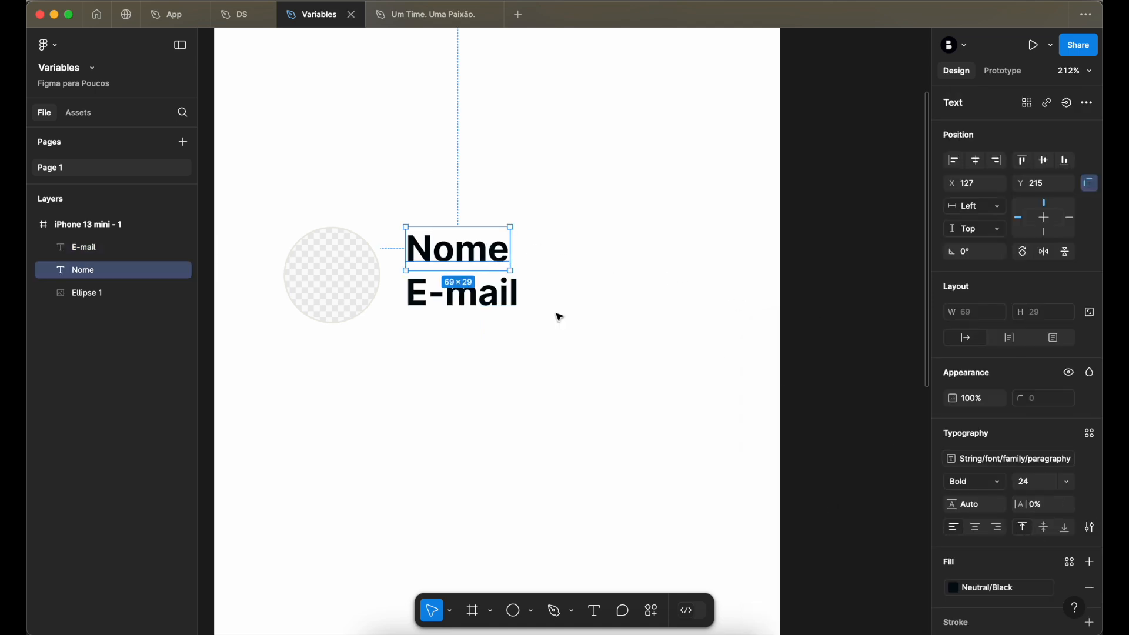
left_click(512, 301, "shift")
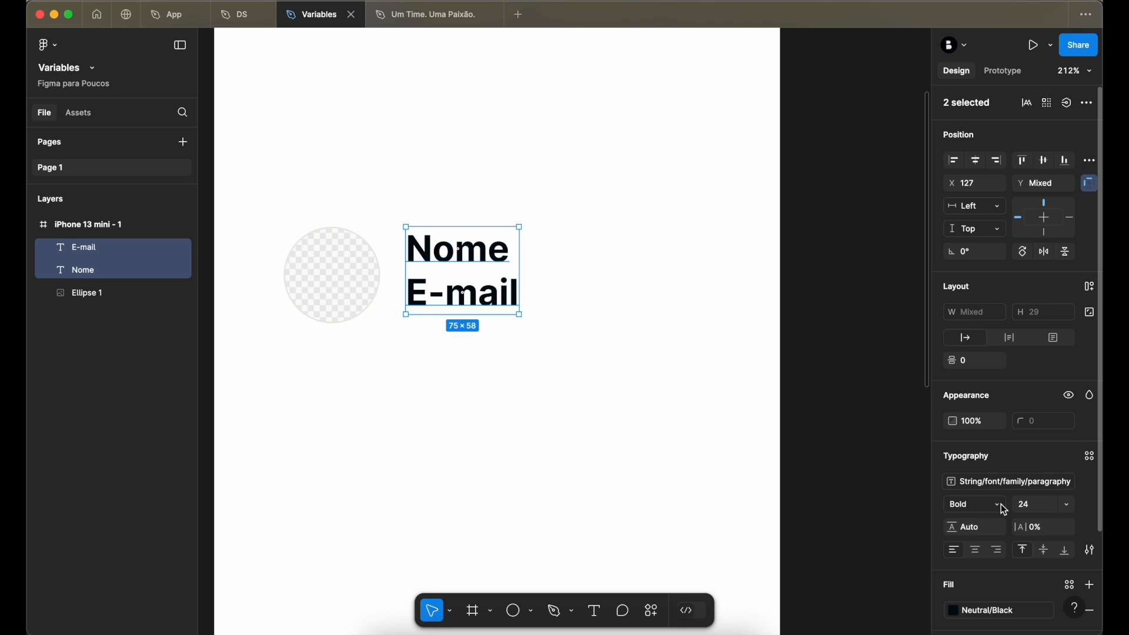
left_click(1069, 504)
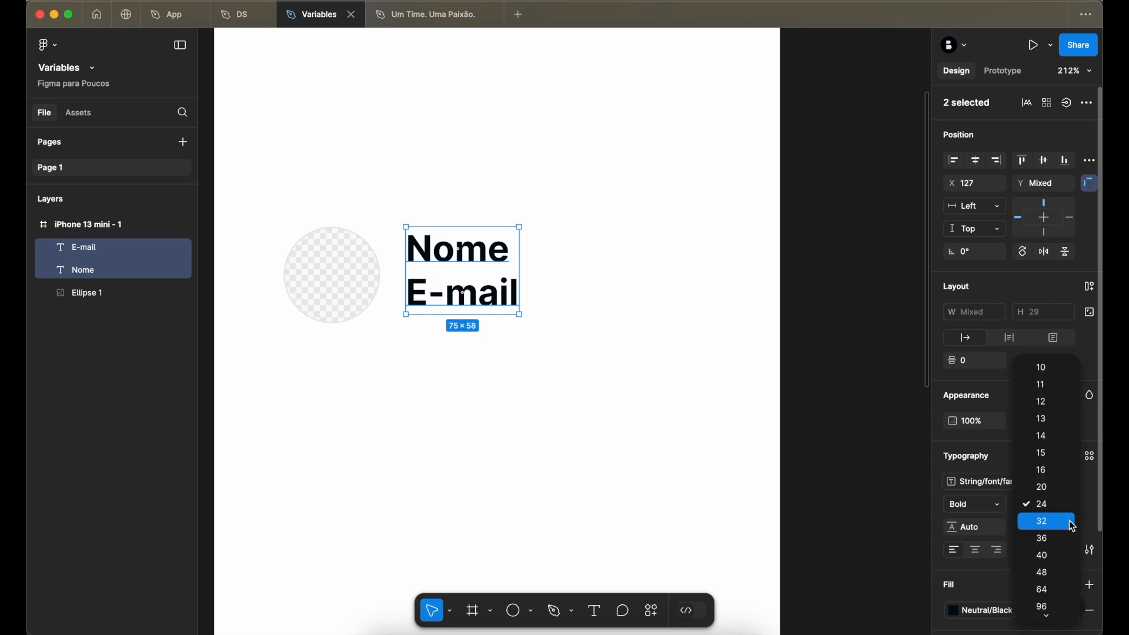
left_click(1041, 610)
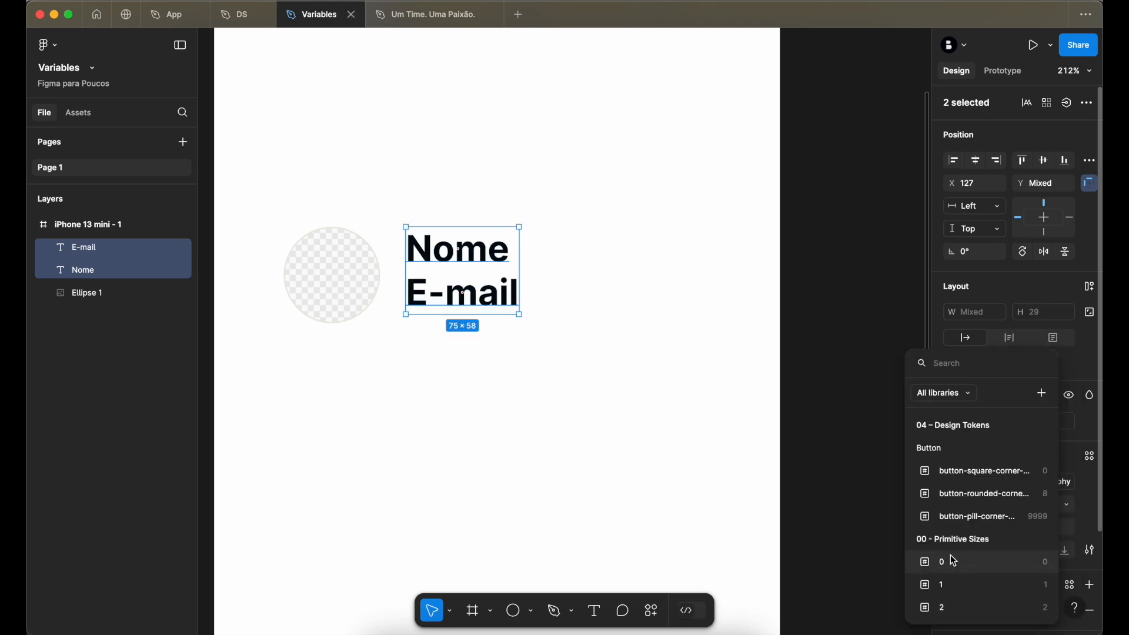
type("fon")
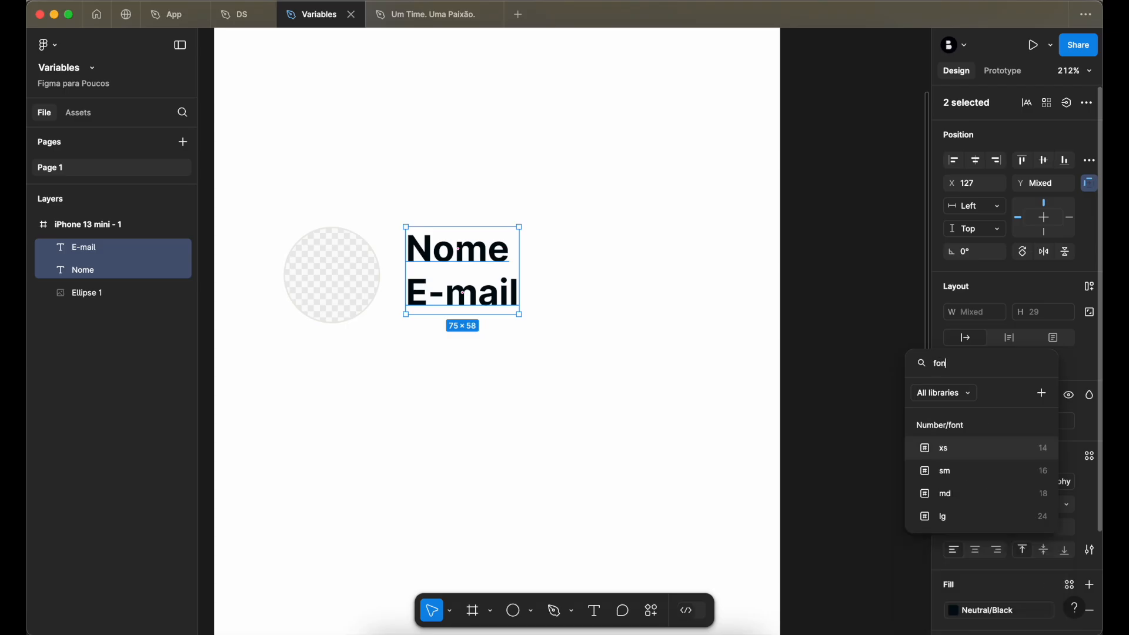
left_click(958, 474)
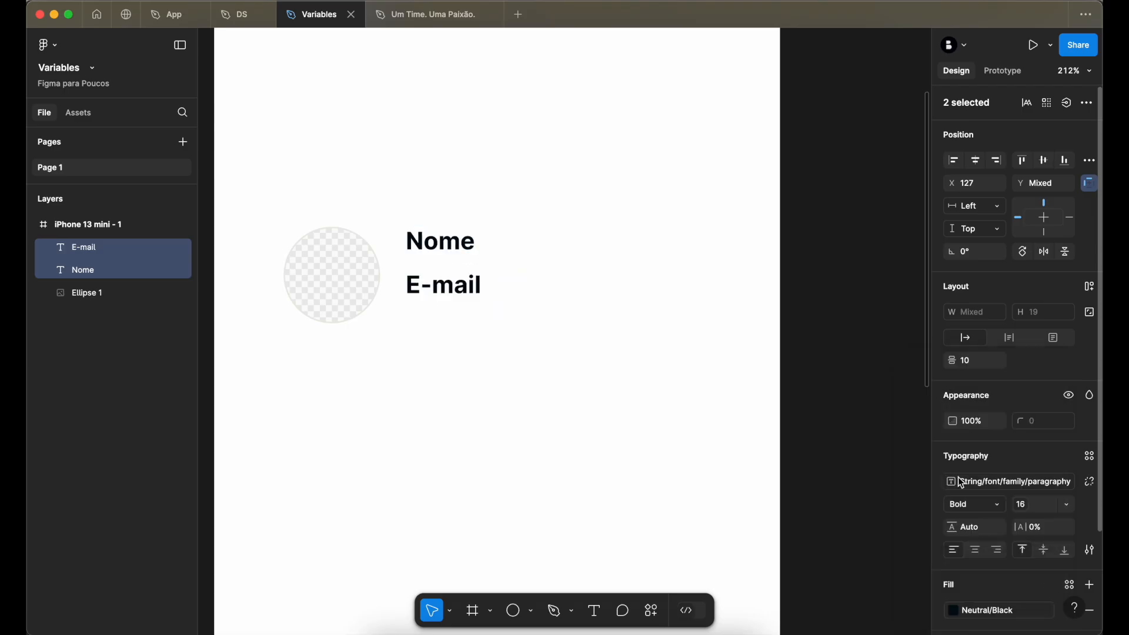
left_click(1021, 506)
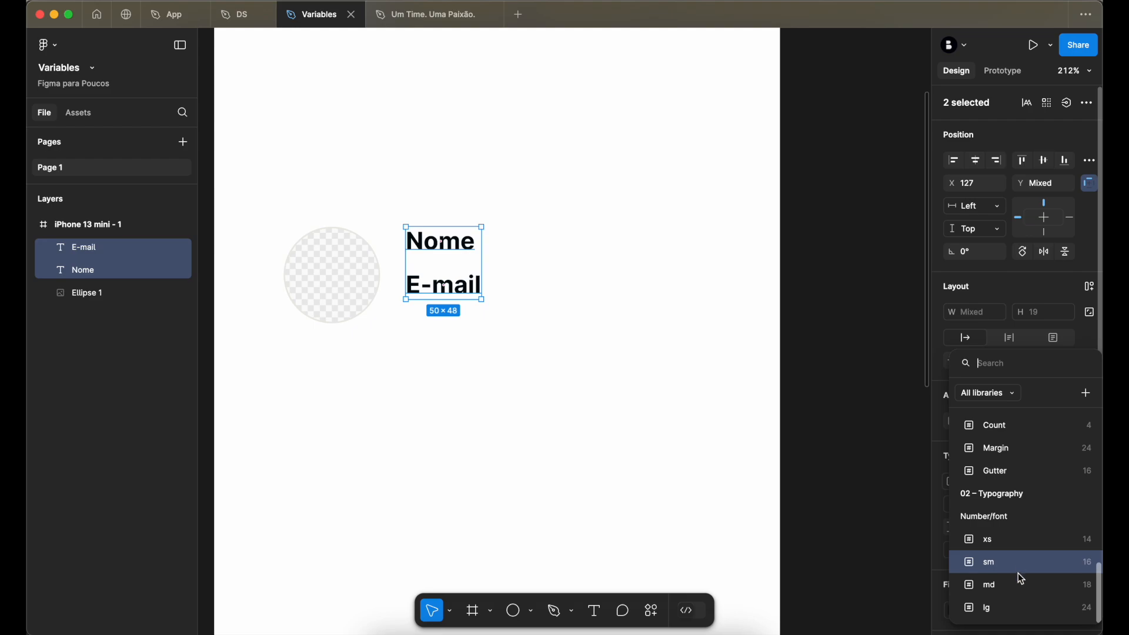
left_click(1017, 585)
- Apply the regular font weight variable to both the "Nome" and "E-mail" texts
left_click(588, 292)
left_click_drag(558, 340, 479, 250)
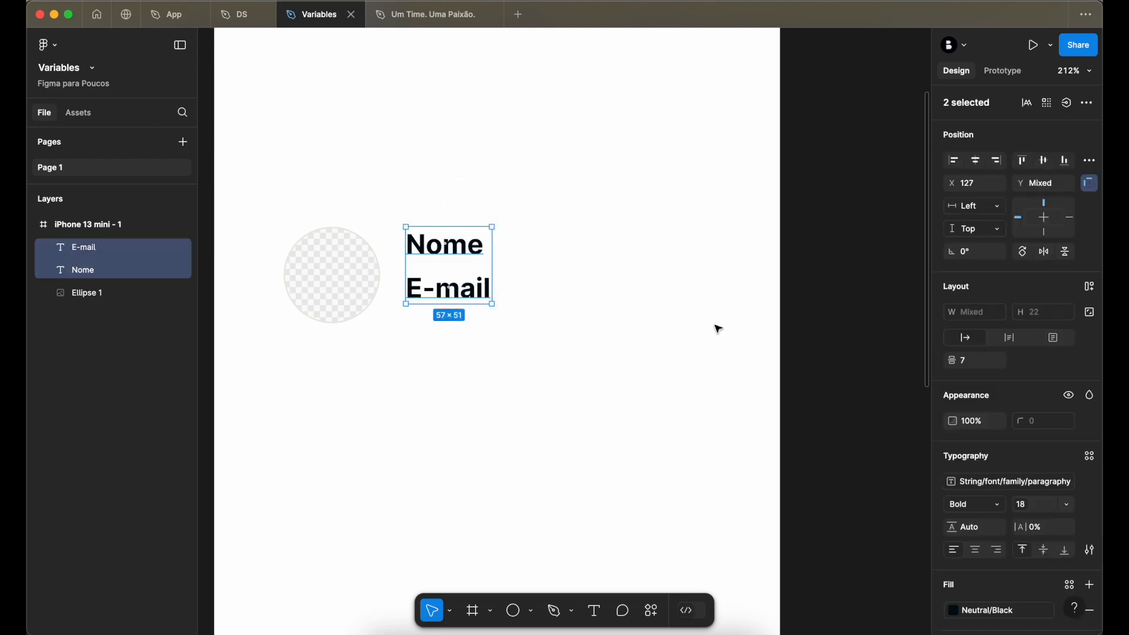
left_click(1001, 509)
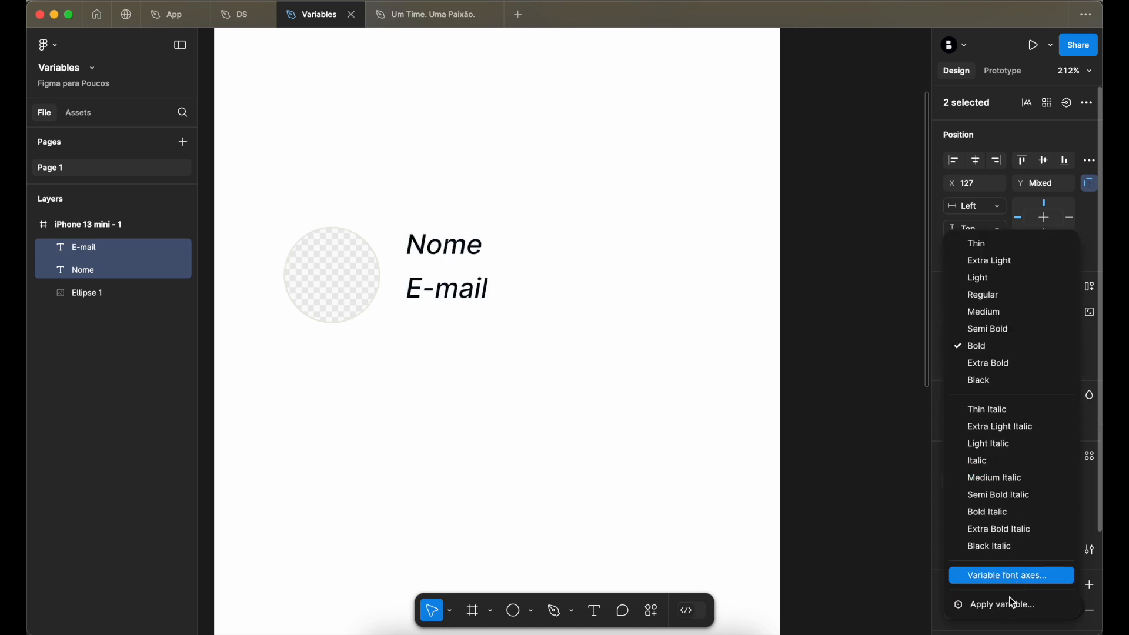
left_click(1012, 602)
type("reg")
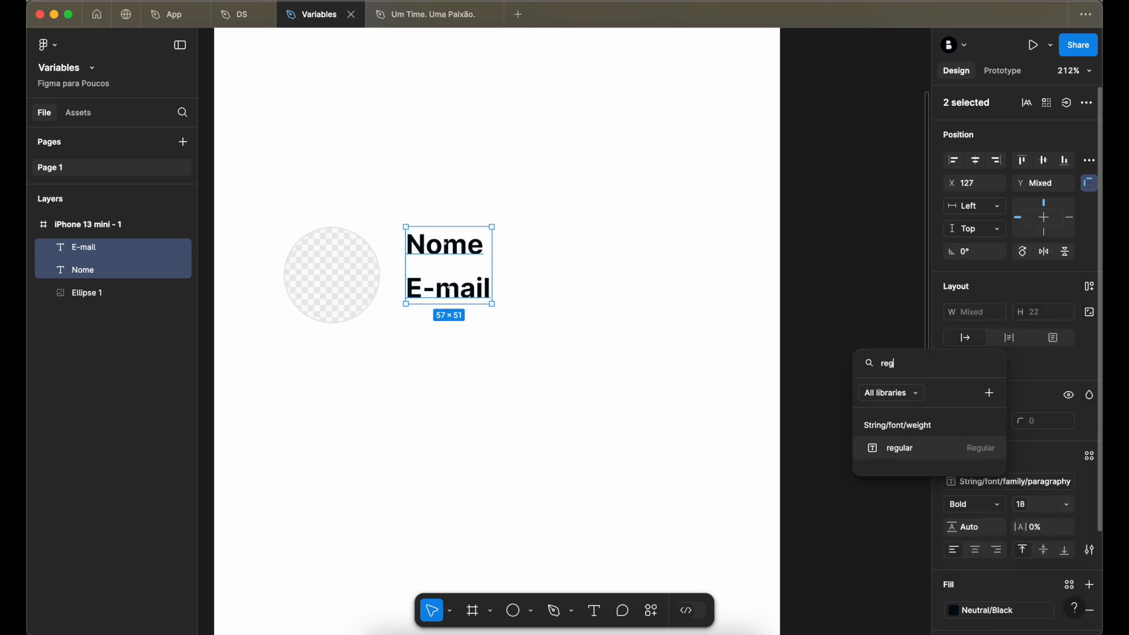
left_click(919, 456)
left_click(567, 256)
- Move the "Nome" text down to Y 222 so it sits directly above "E-mail"
left_click_drag(465, 254, 475, 271)
left_click(469, 289, "shift")
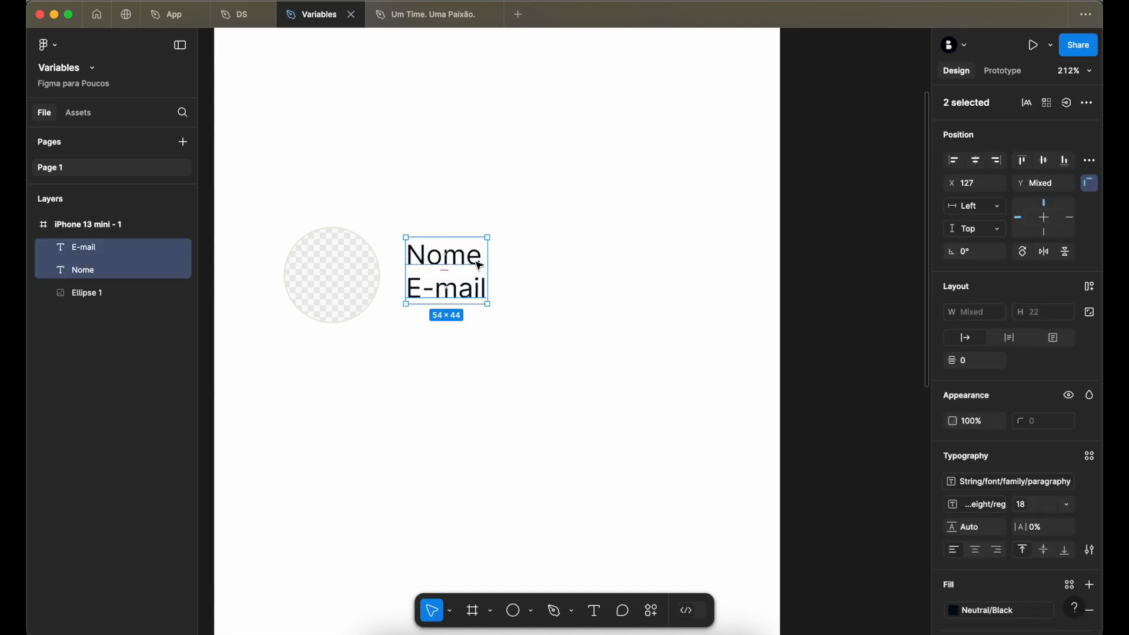
left_click(550, 261)
- Apply the lg font size variable (24) to "Nome" and move "E-mail" directly beneath it at Y 251
left_click(445, 256)
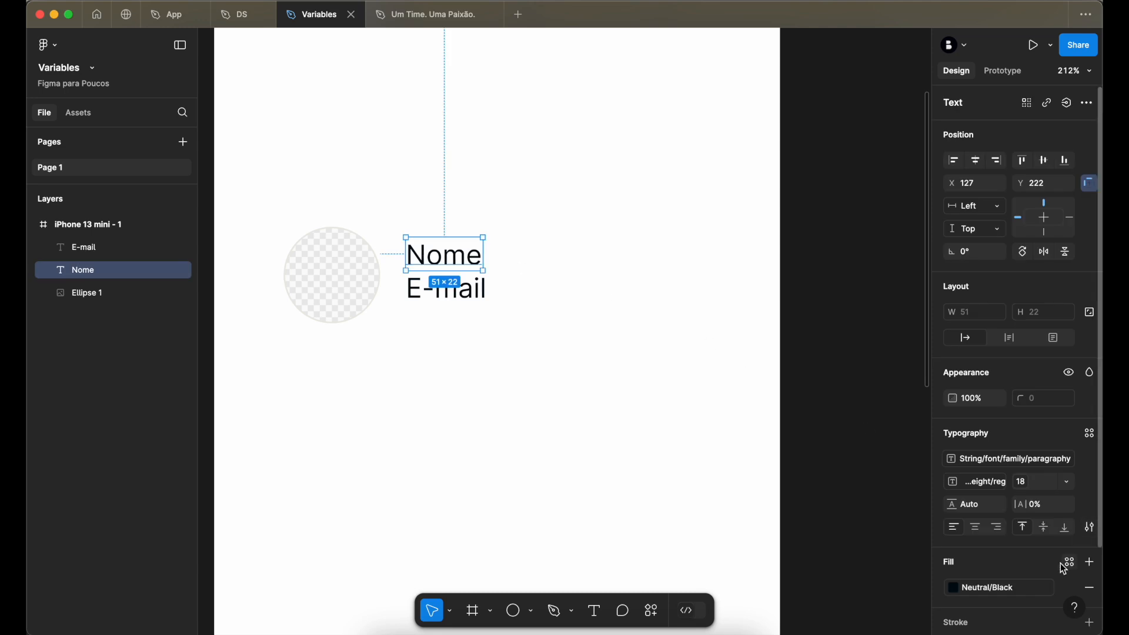
left_click(1026, 483)
left_click(1021, 592)
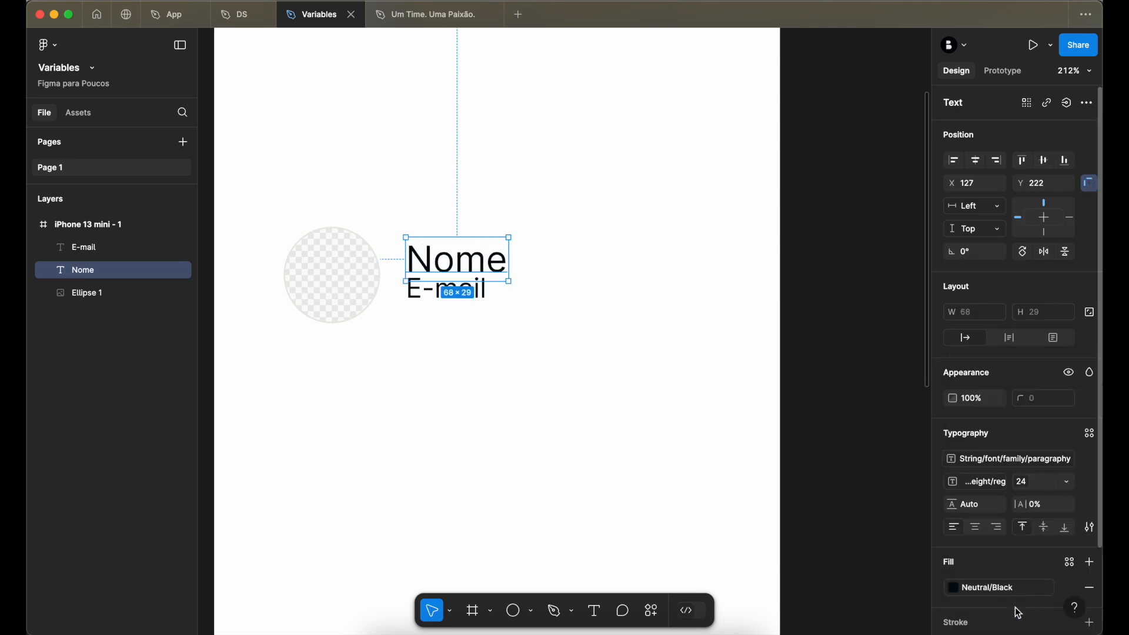
left_click(498, 311)
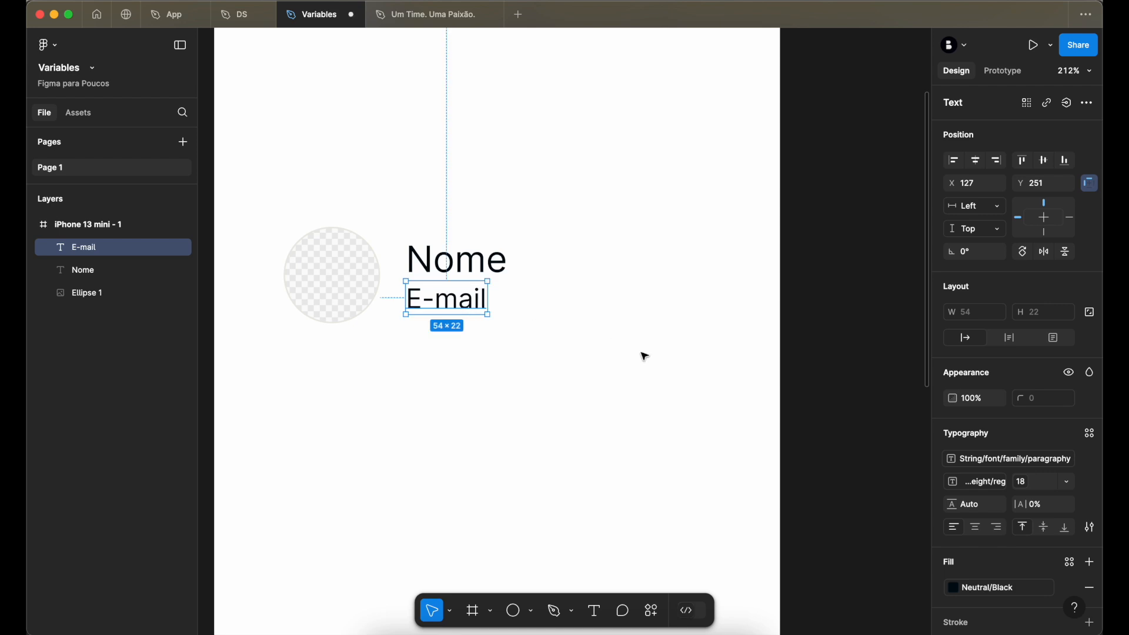
- Apply the bold font weight variable to the "Nome" text
left_click(461, 260)
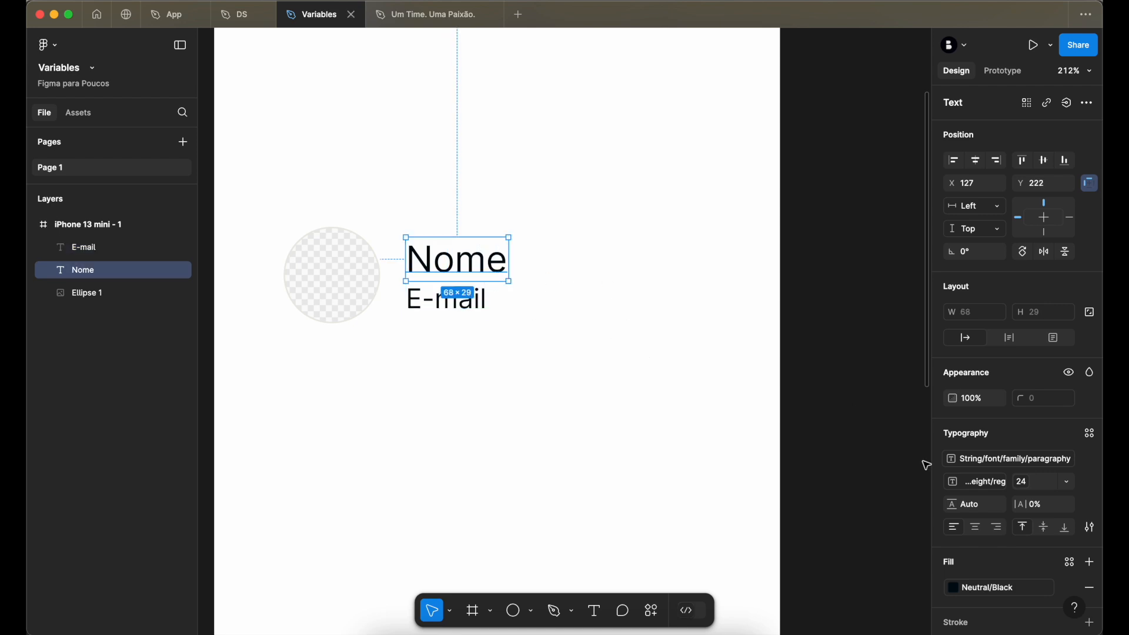
left_click(977, 482)
scroll(979, 564, "down", 1)
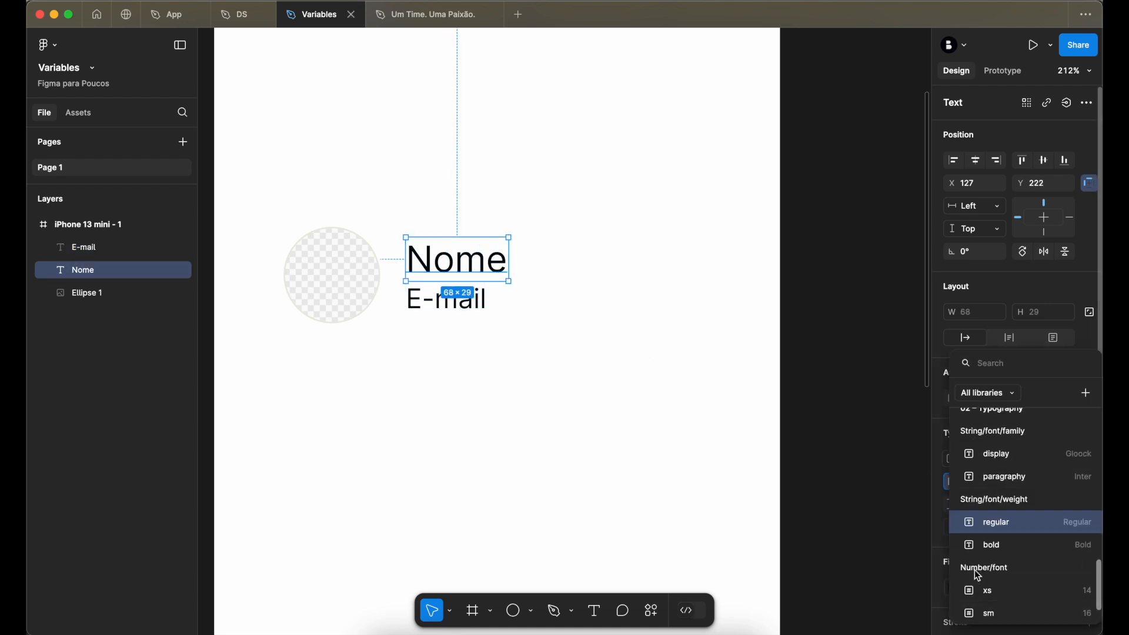
scroll(1003, 531, "down", 2)
left_click(1011, 500)
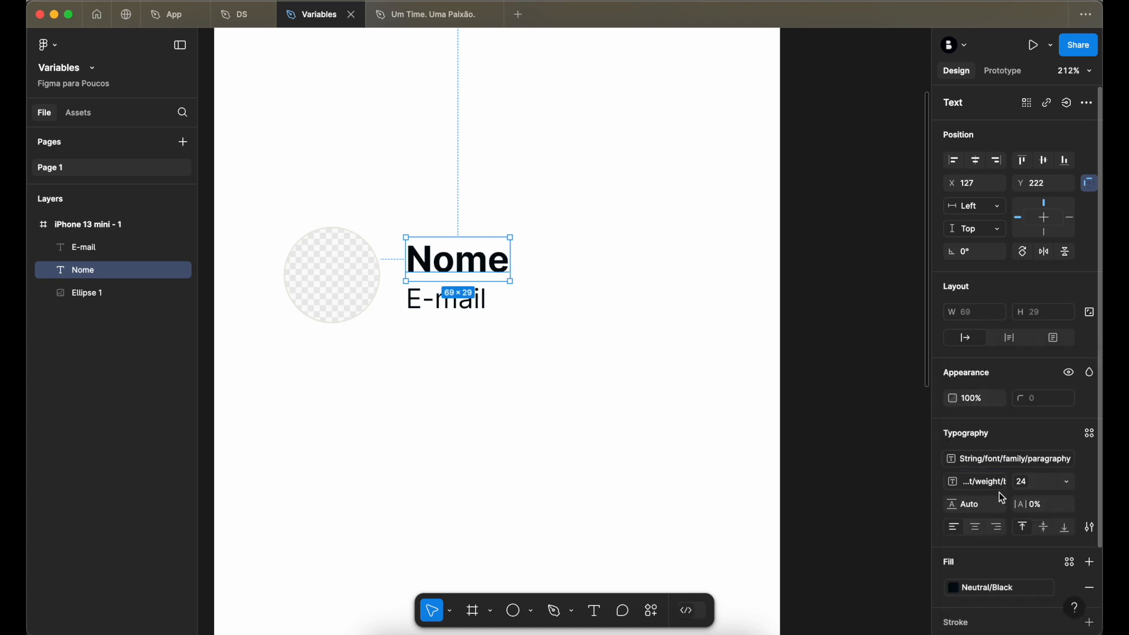
left_click(844, 305)
- Wrap the "Nome" and "E-mail" texts together in a vertical auto layout frame
left_click(451, 304)
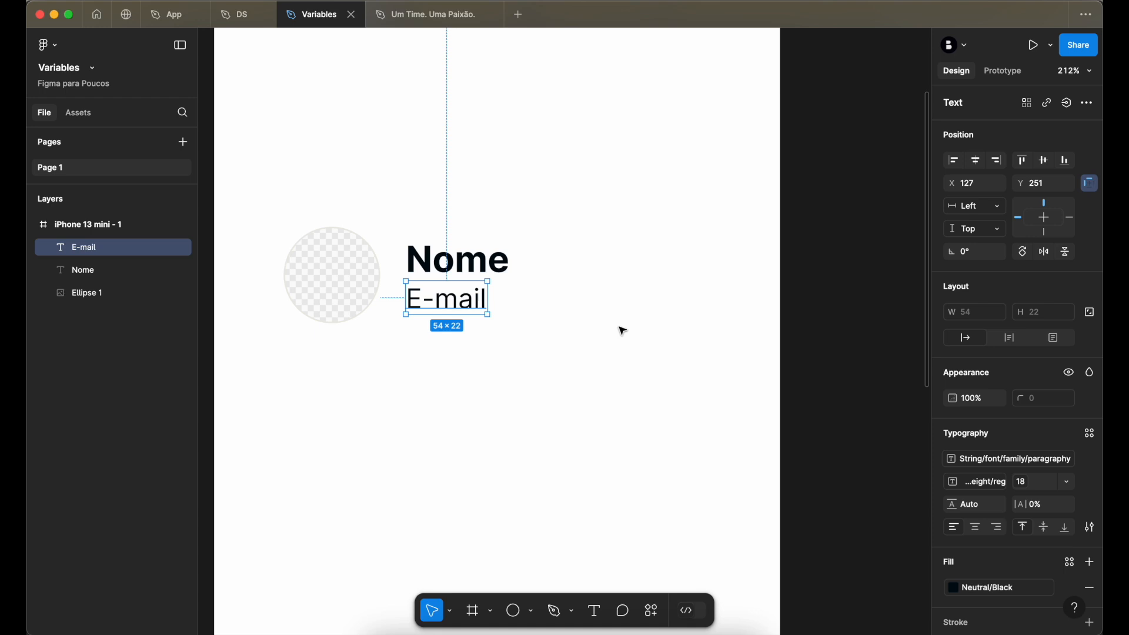
left_click(554, 344)
left_click_drag(560, 359, 479, 232)
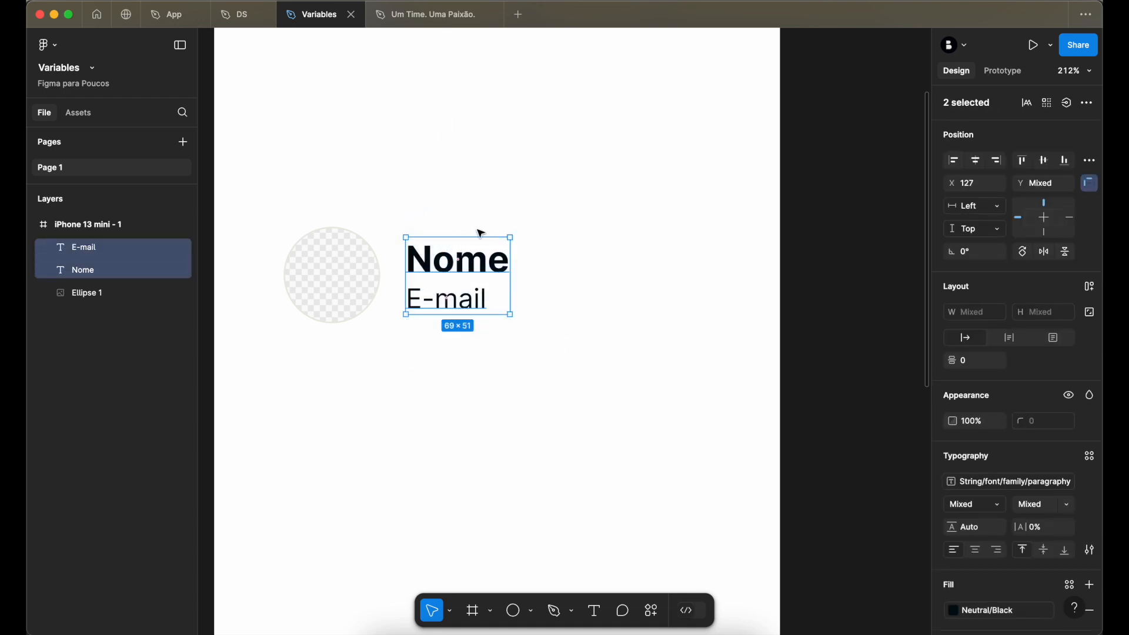
key("shift+a")
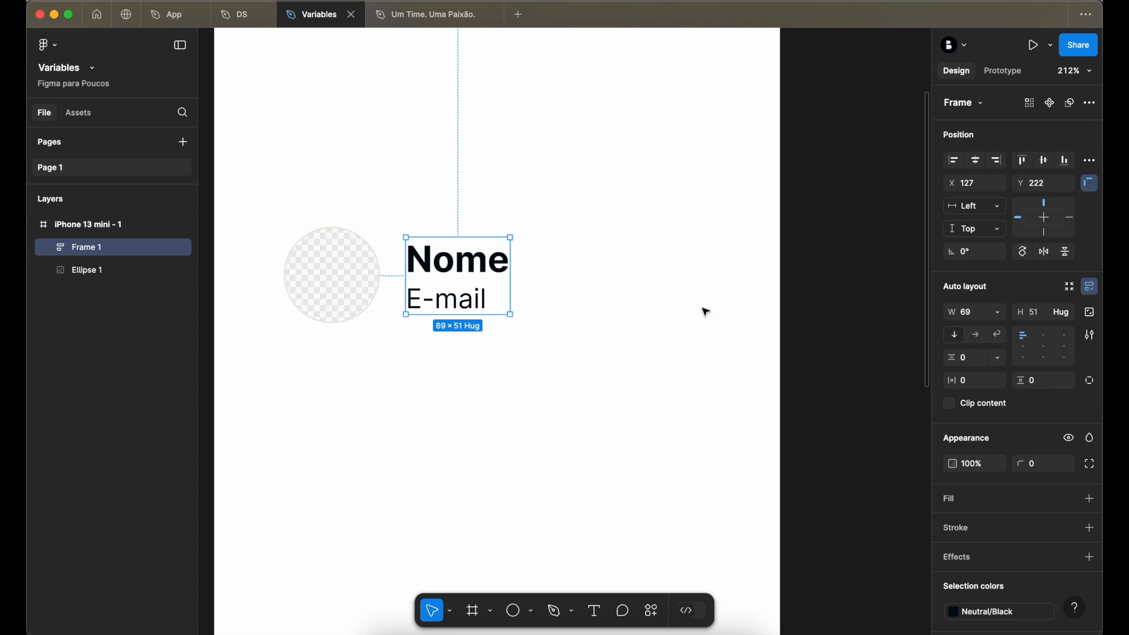
- Apply the md gap variable (16) between the texts in the auto layout frame
left_click(1002, 360)
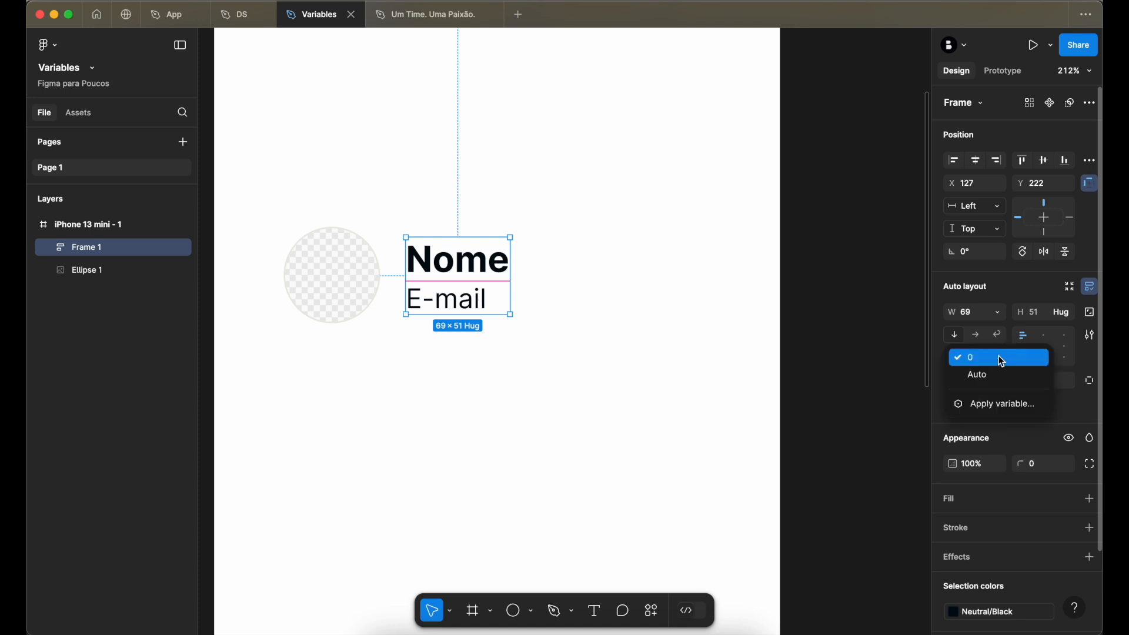
left_click(1000, 408)
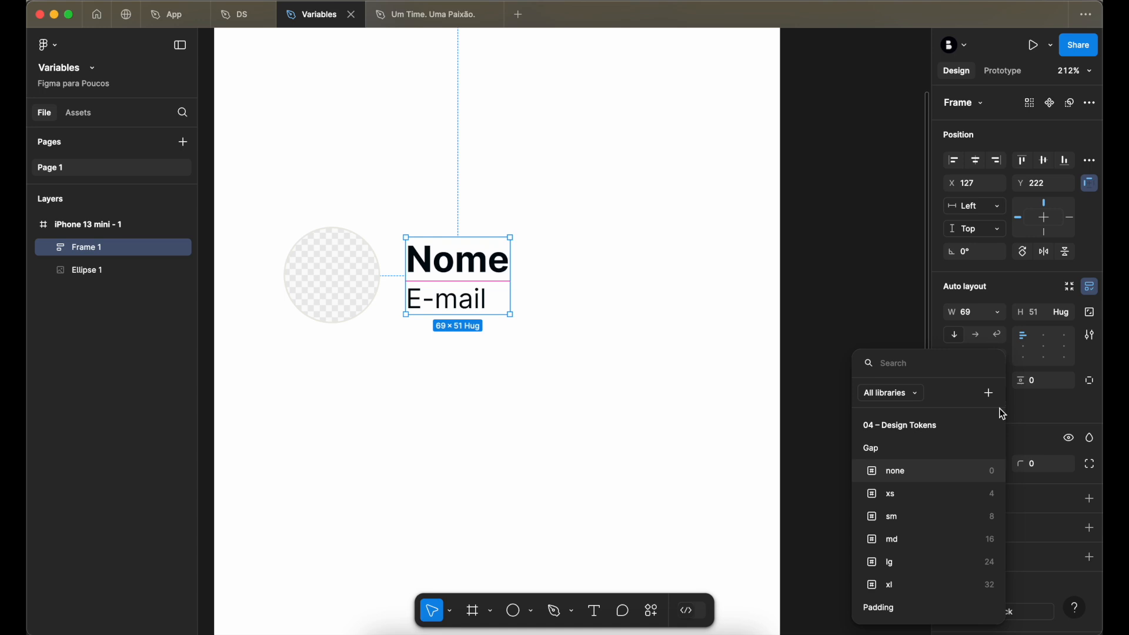
type("gap")
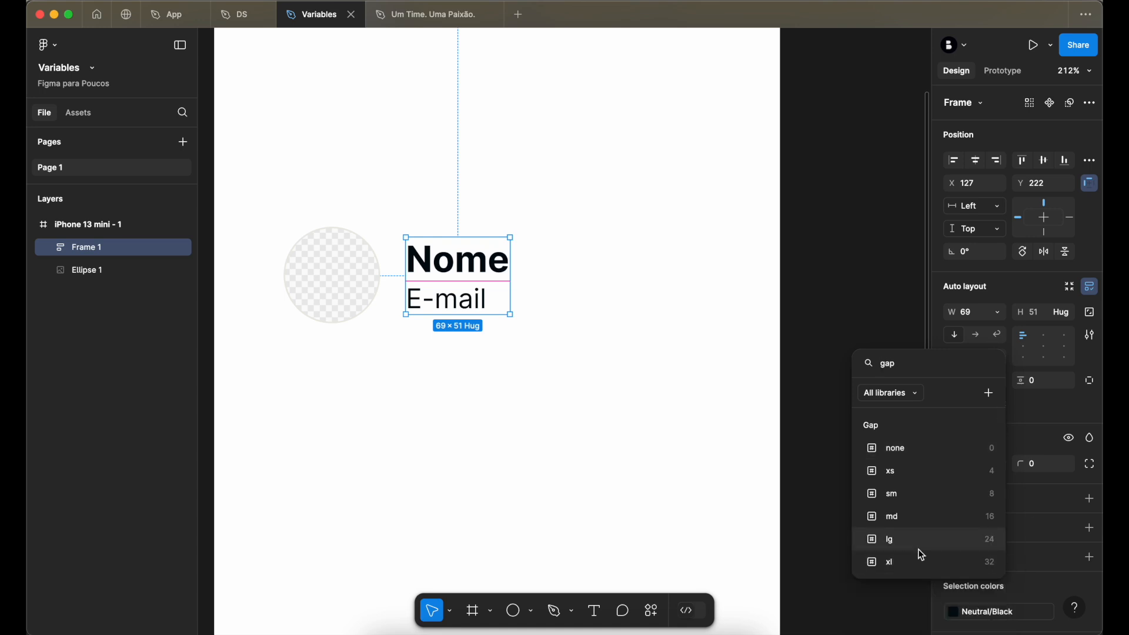
left_click(919, 520)
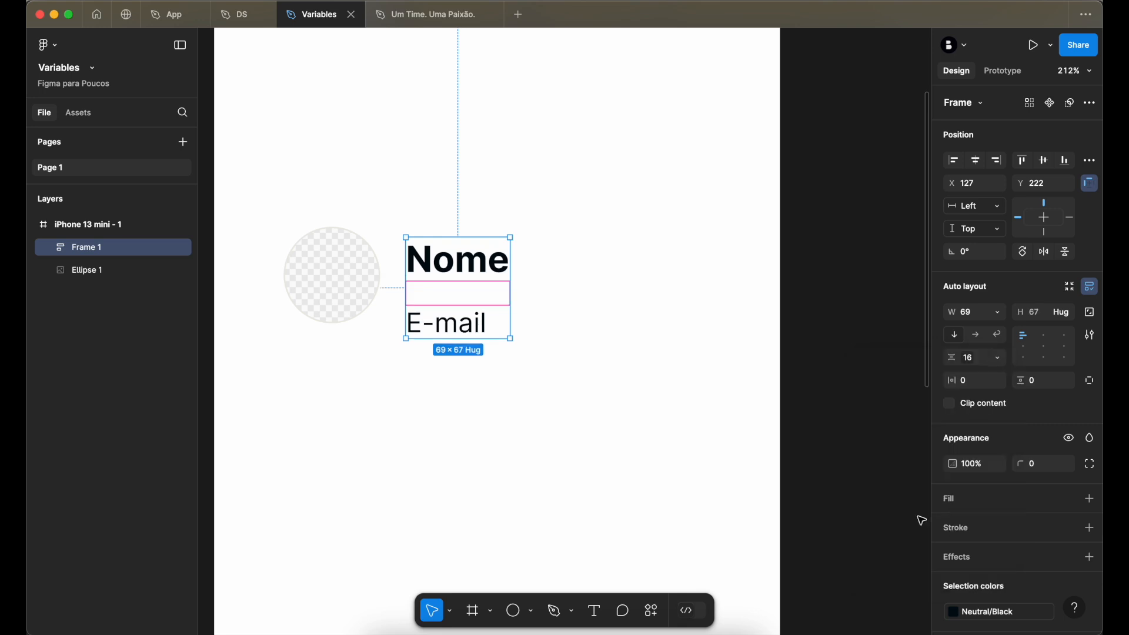
left_click(643, 294)
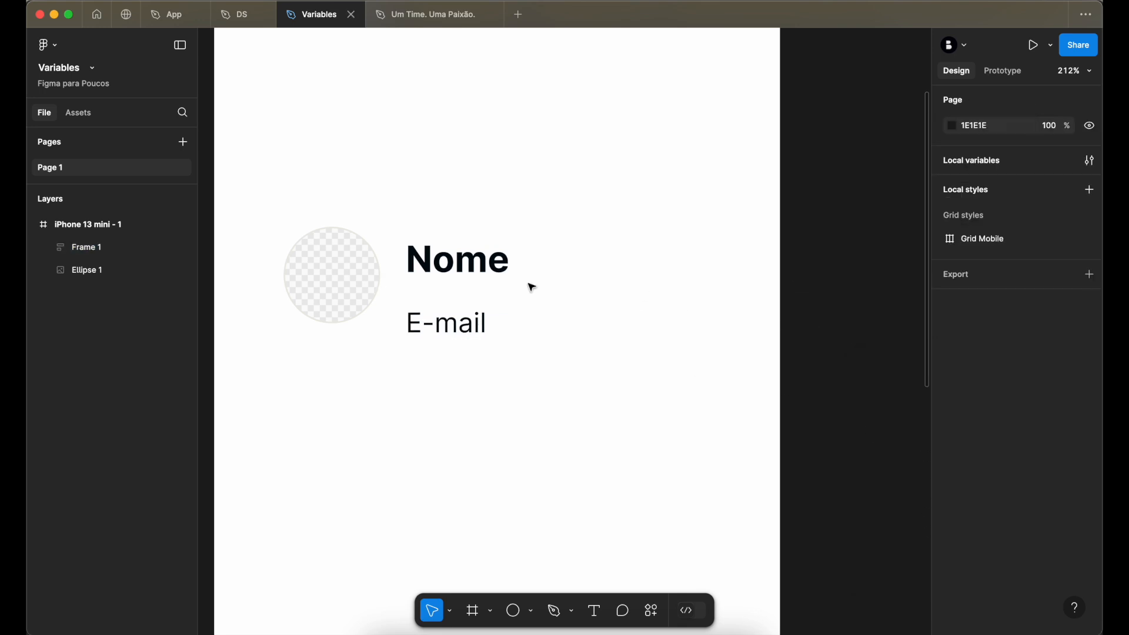
- Change the text frame's gap variable to xs (4)
left_click(473, 290)
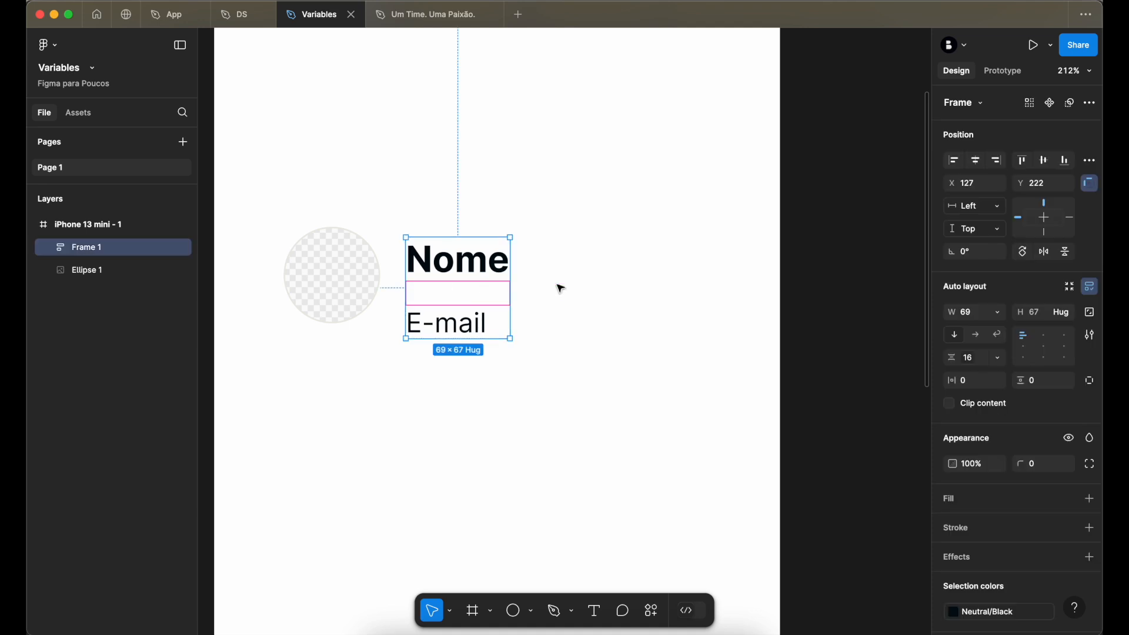
left_click(997, 358)
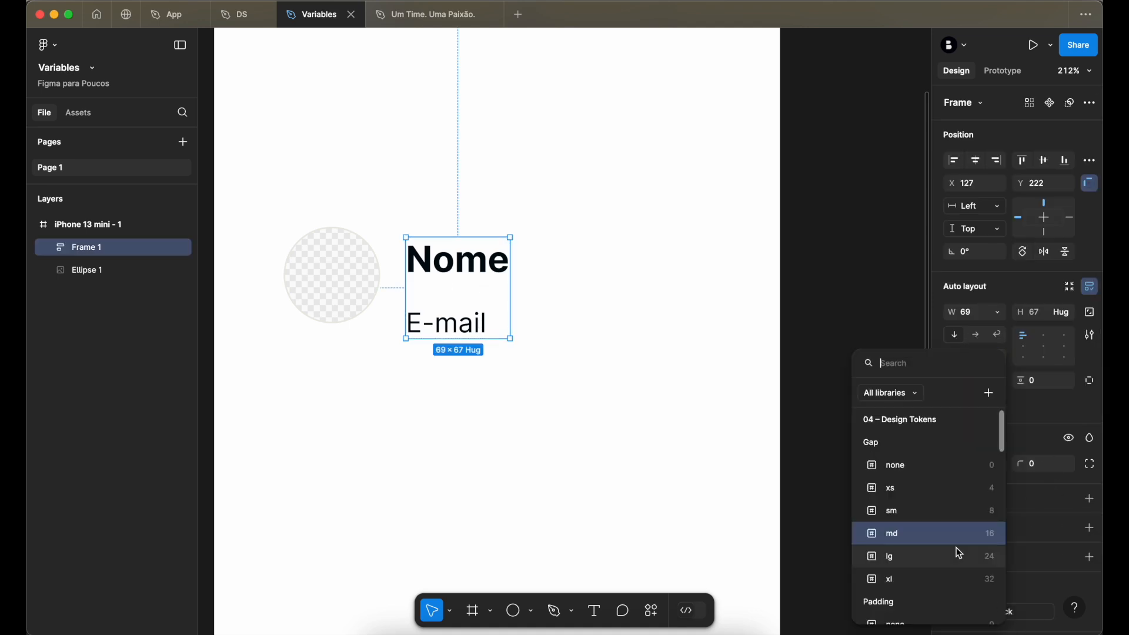
left_click(935, 490)
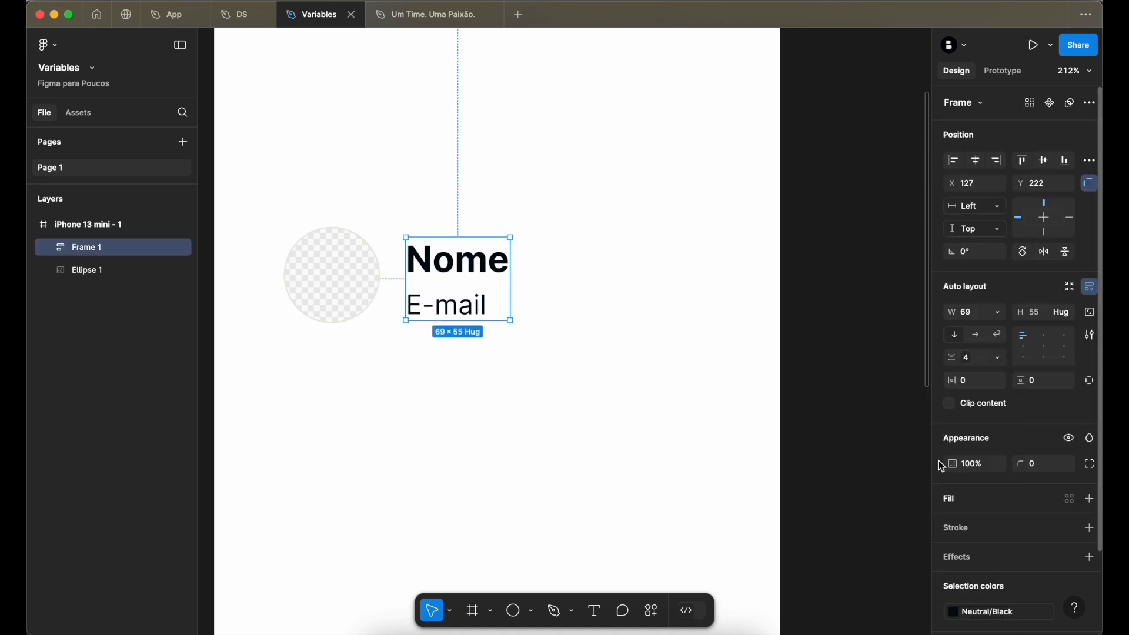
- Set the text frame's gap variable to none (0)
left_click(964, 361)
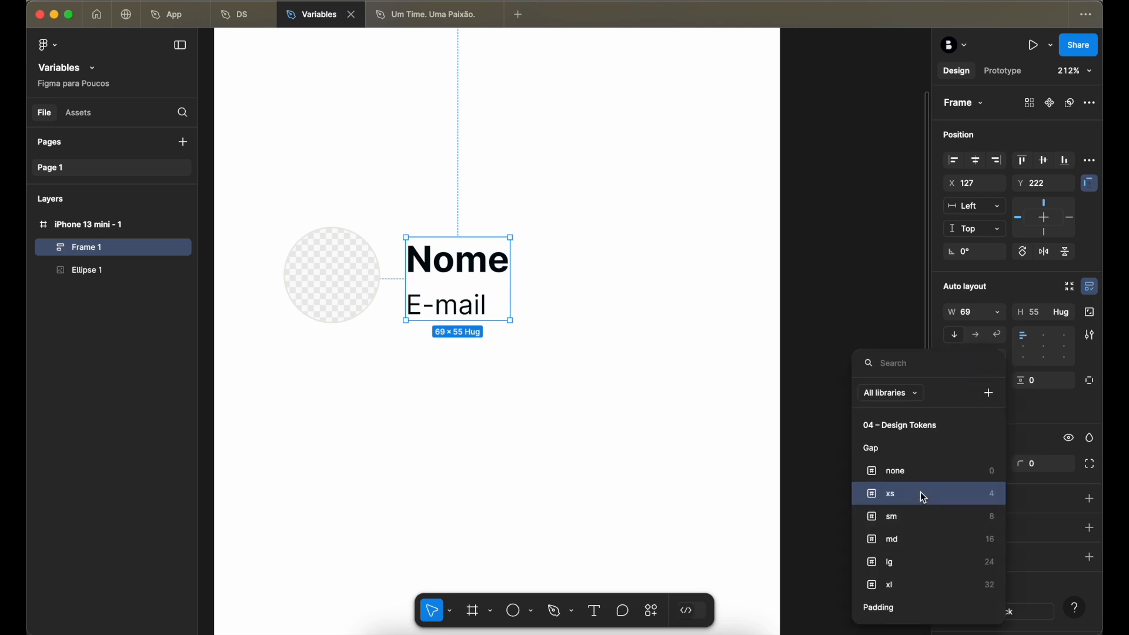
left_click(919, 471)
left_click(821, 291)
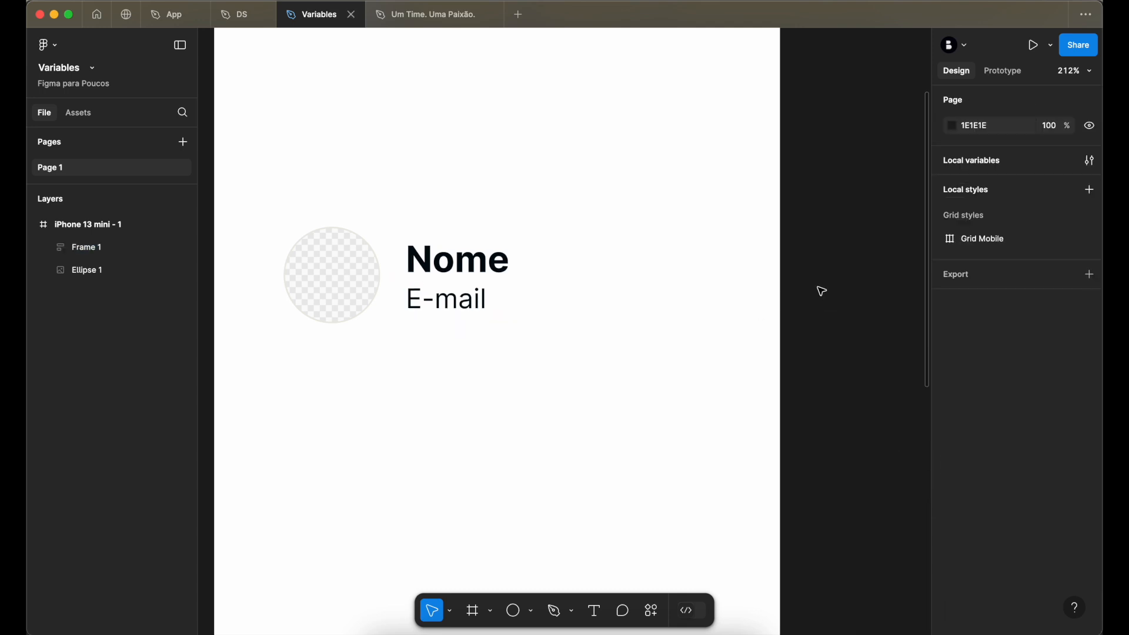
- Move the text frame to Y 221 so it is vertically centred with the avatar circle
left_click(463, 278)
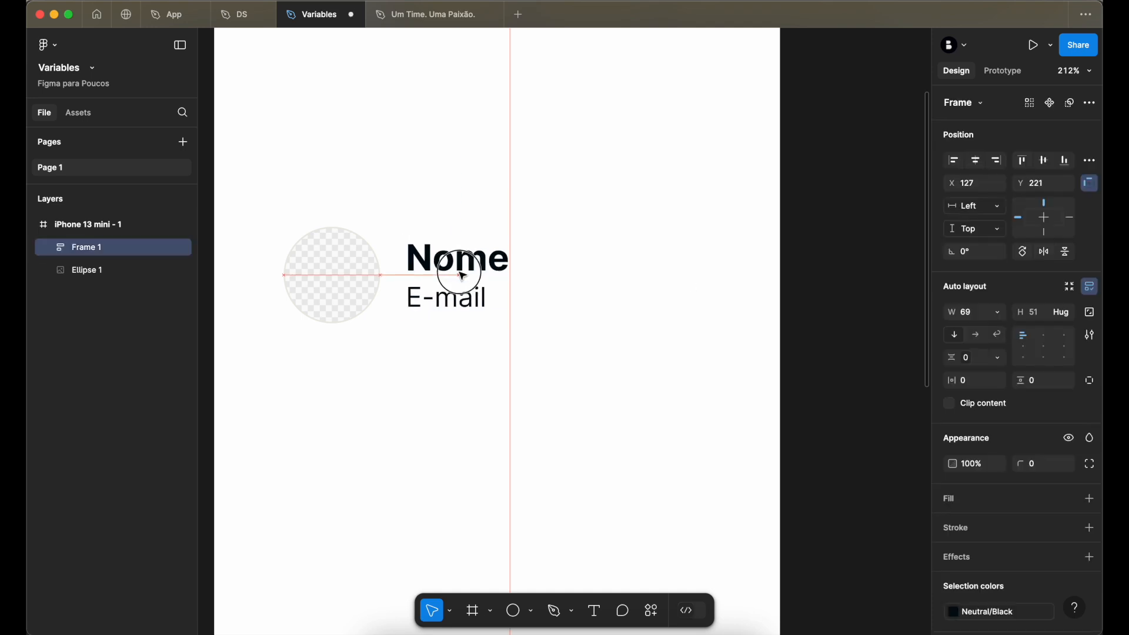
left_click(342, 281, "shift")
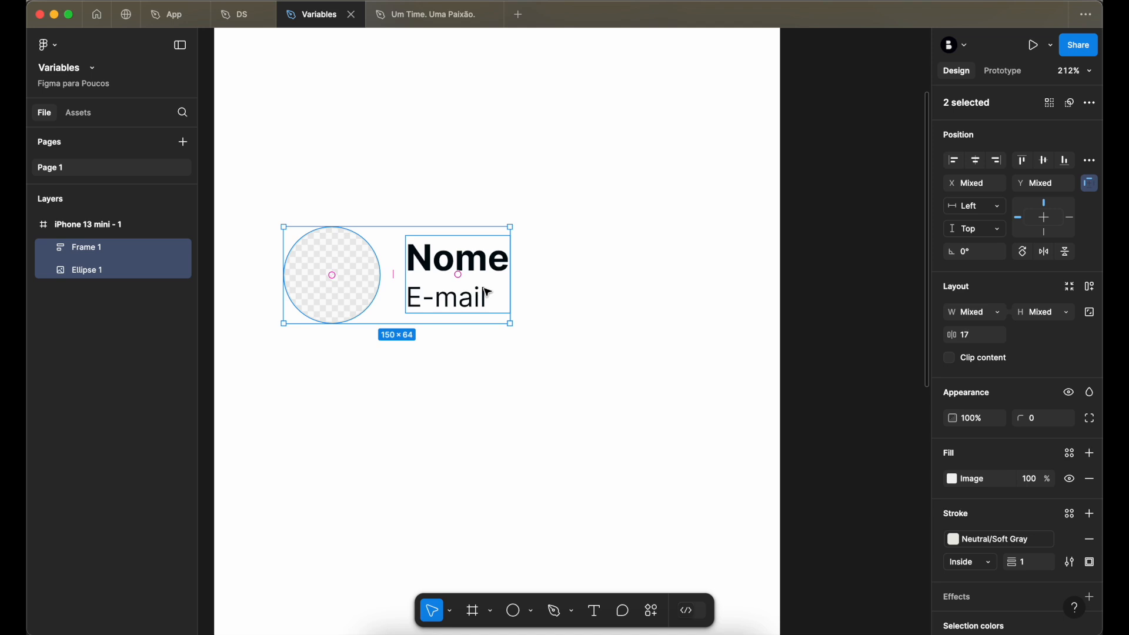
left_click(611, 290)
- Move the avatar circle up to about Y 193, wrap it with the text frame in a horizontal auto layout, and expand its layers
left_click_drag(373, 282, 373, 246)
left_click(441, 272, "shift")
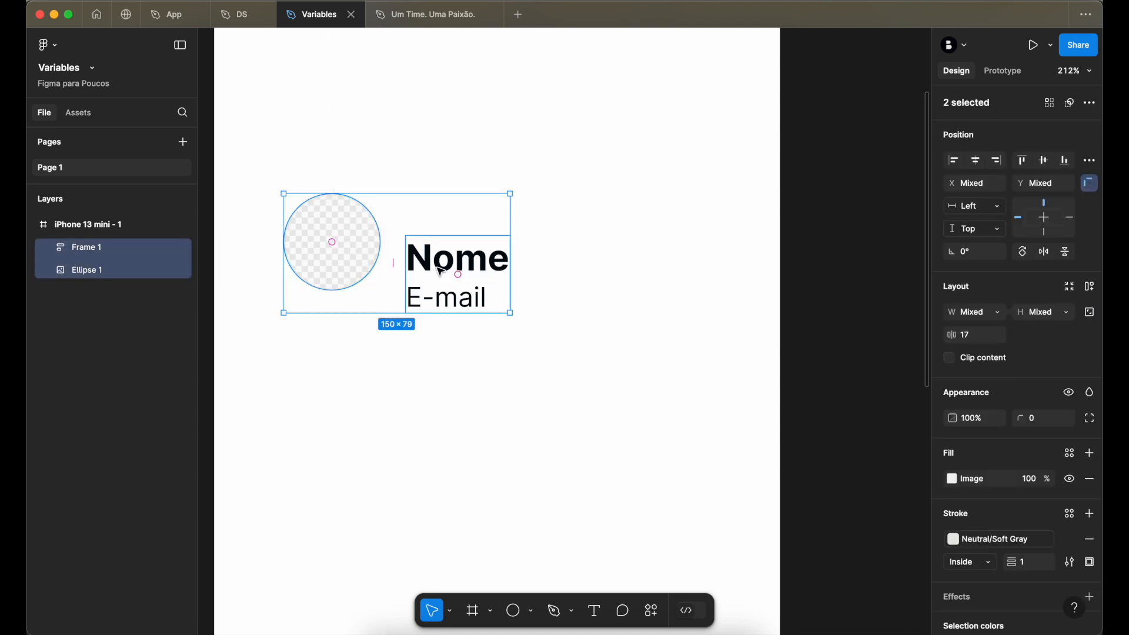
key("shift+a")
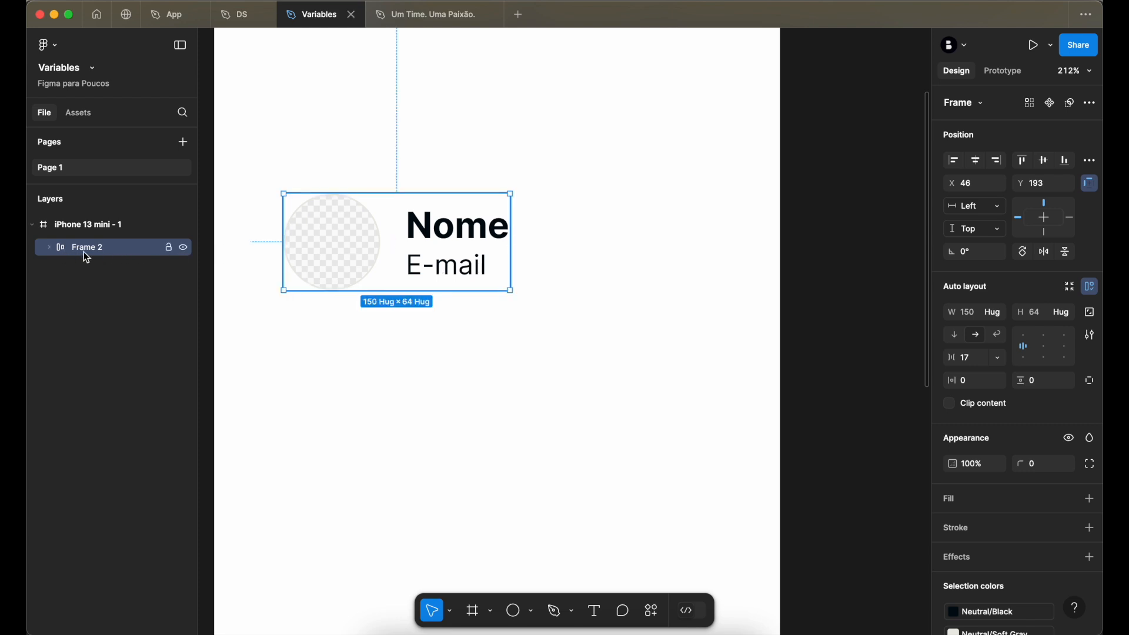
left_click(49, 248)
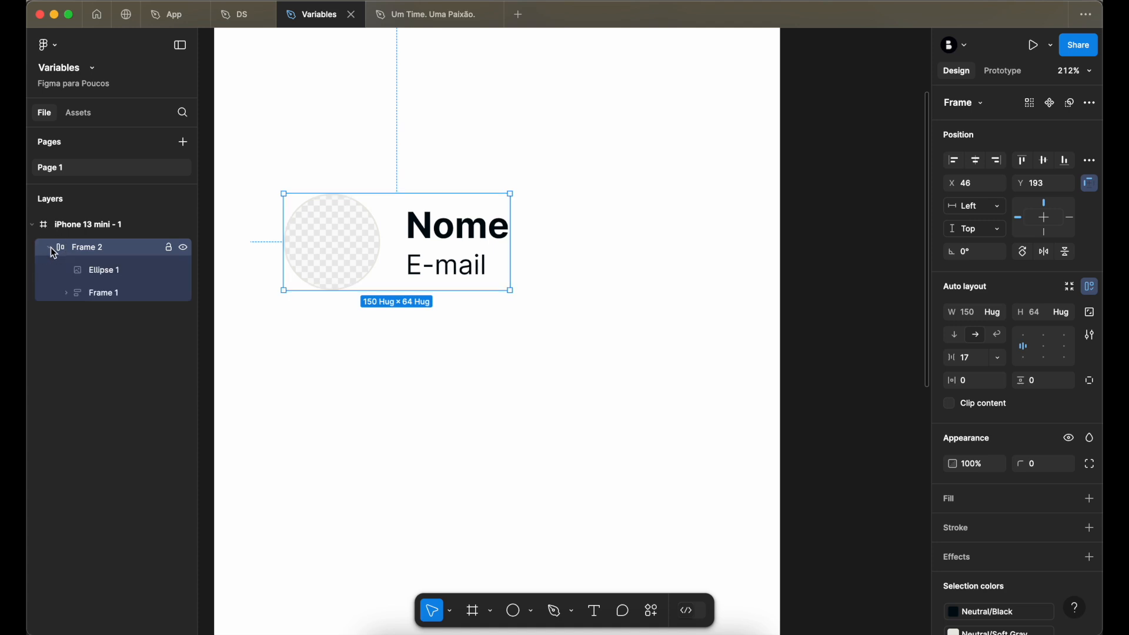
- Collapse the outer auto layout frame's layers and rename the frame as Container
left_click(49, 248)
double_click(87, 247)
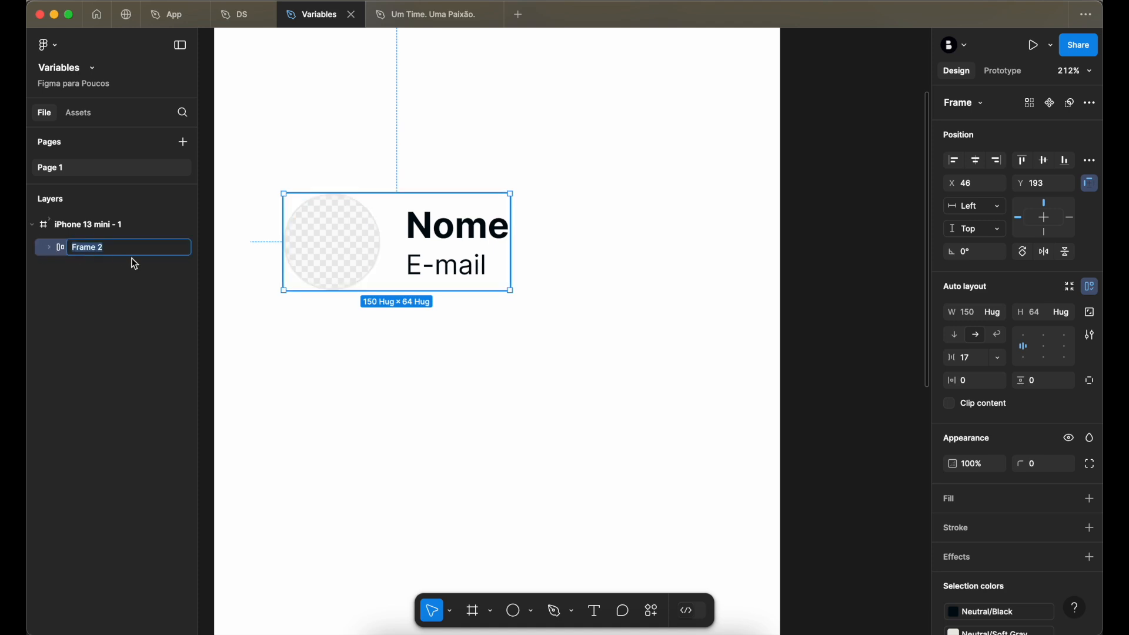
type("Container")
key("Return")
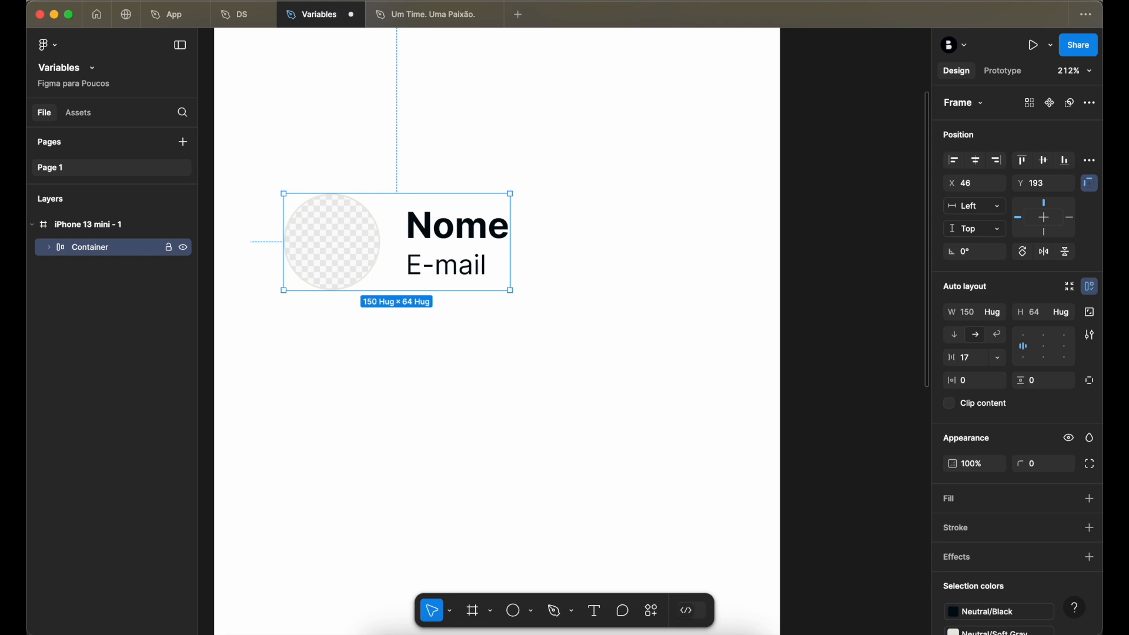
- Rename the inner frame holding the name and e-mail texts as Container
left_click(49, 248)
left_click(109, 270)
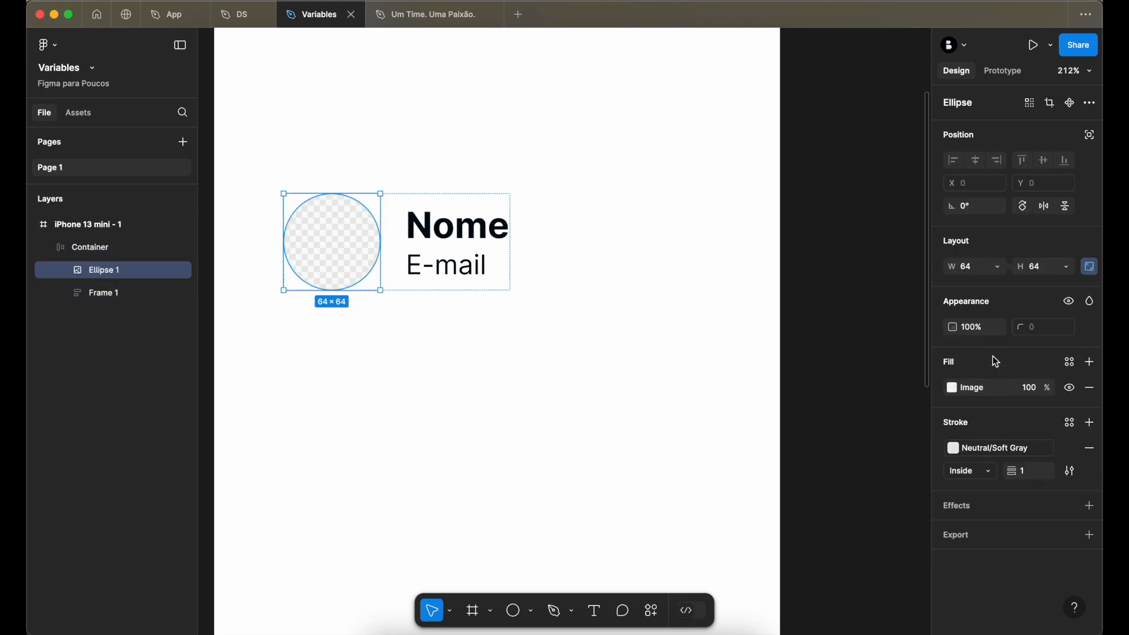
double_click(120, 296)
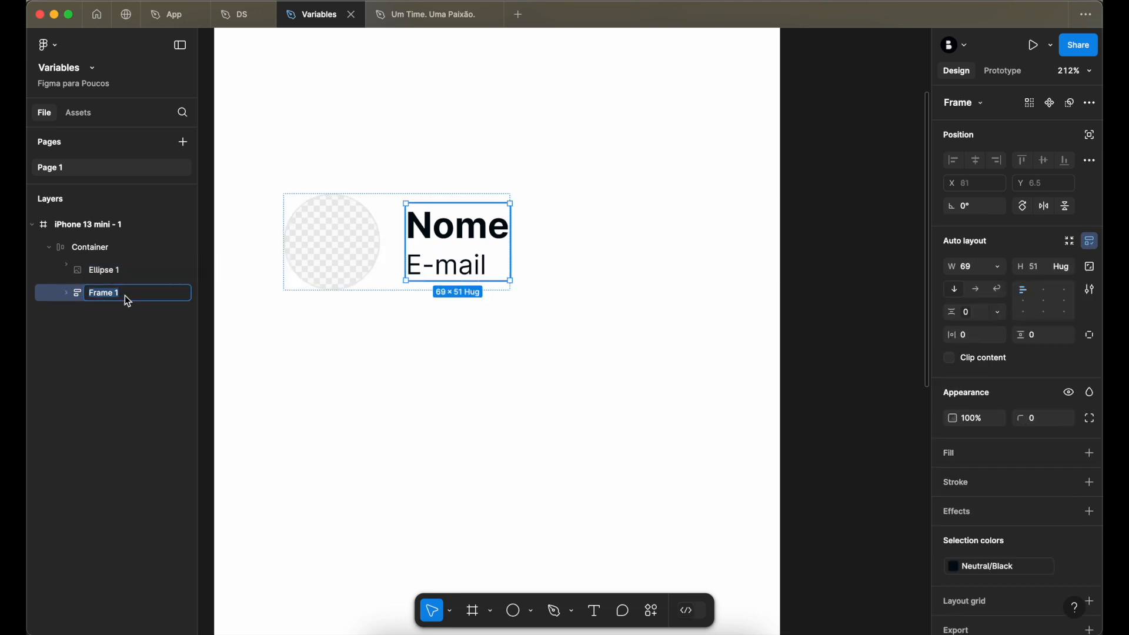
type("N")
type("ontan")
key("Return")
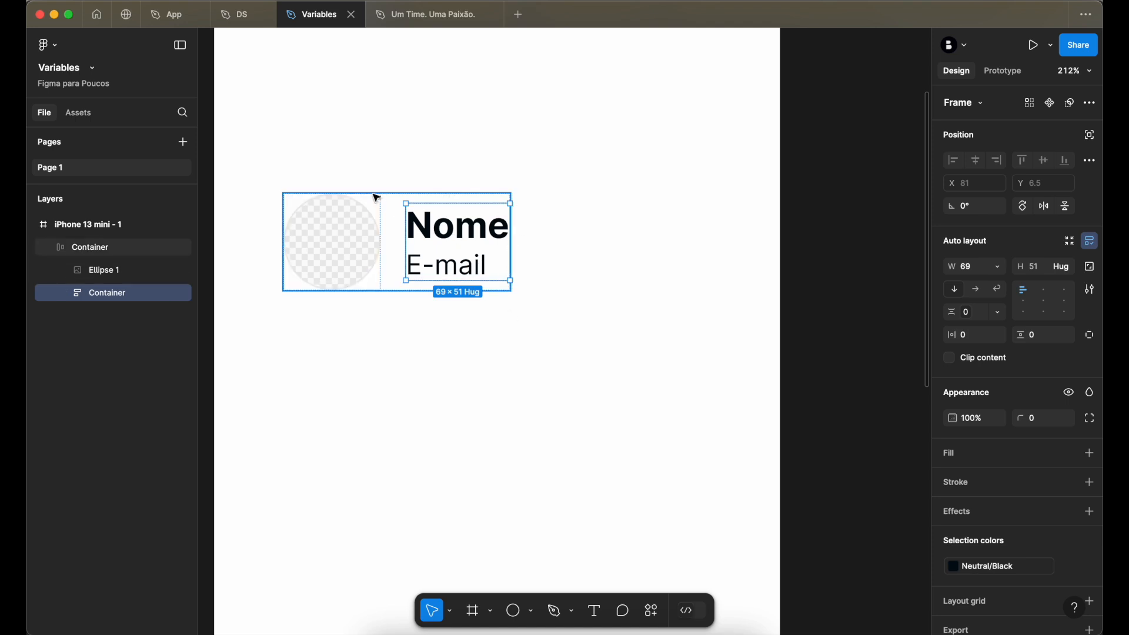
- Move the outer Container to X 63 and set its gap variable to md (16)
left_click(756, 196)
left_click(468, 214)
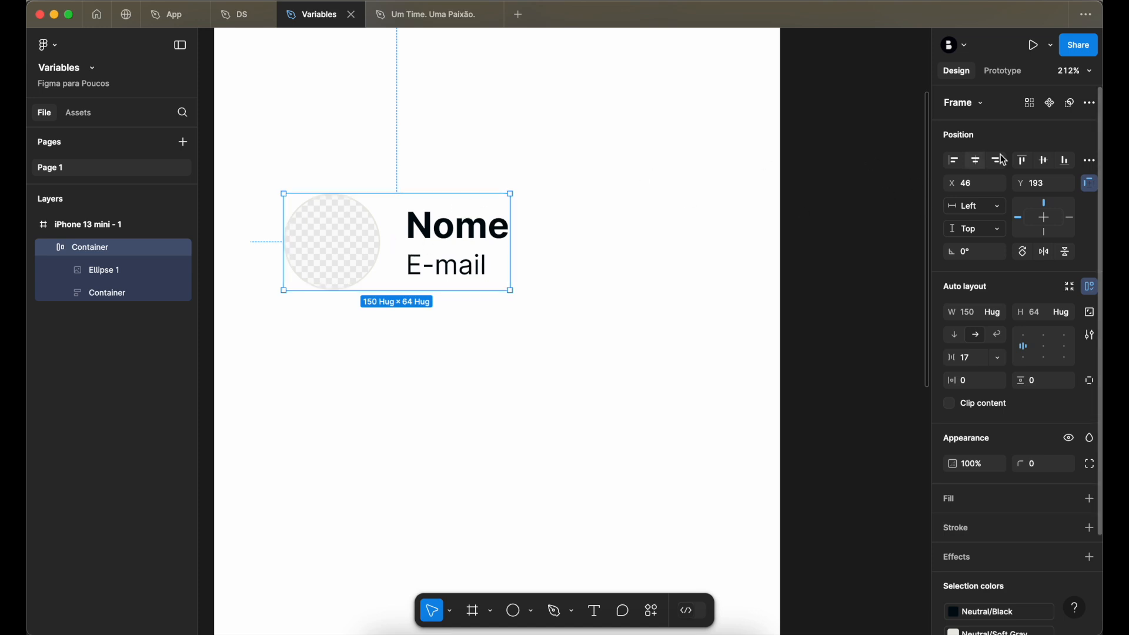
mouse_move(435, 236)
left_mouse_down()
mouse_move(483, 234)
mouse_move(457, 239)
left_mouse_up()
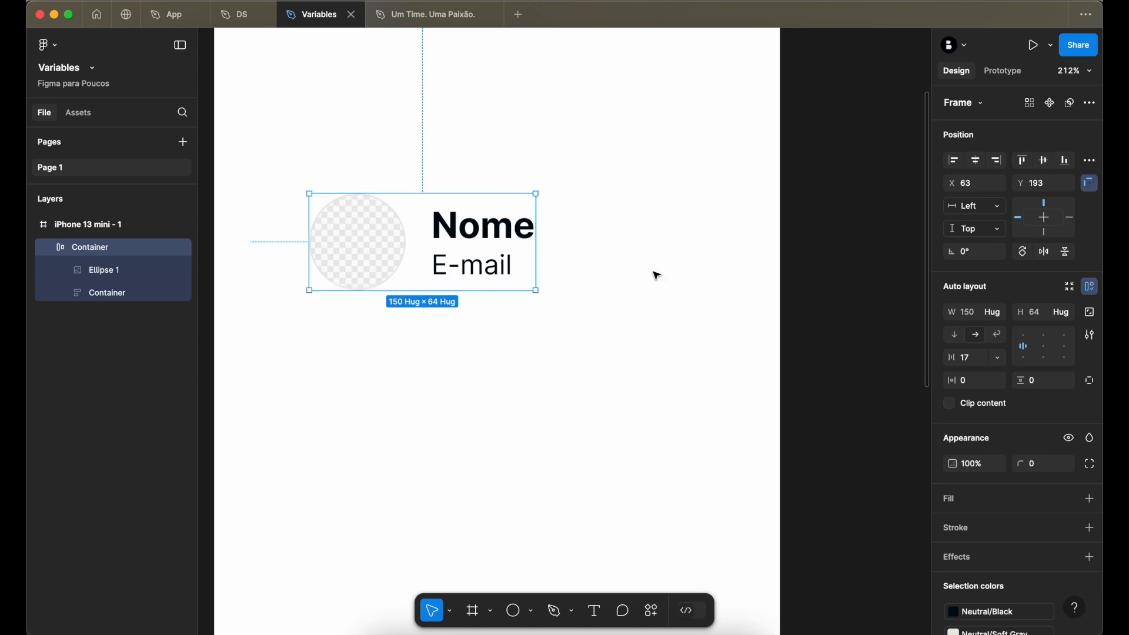
left_click(997, 358)
left_click(1003, 411)
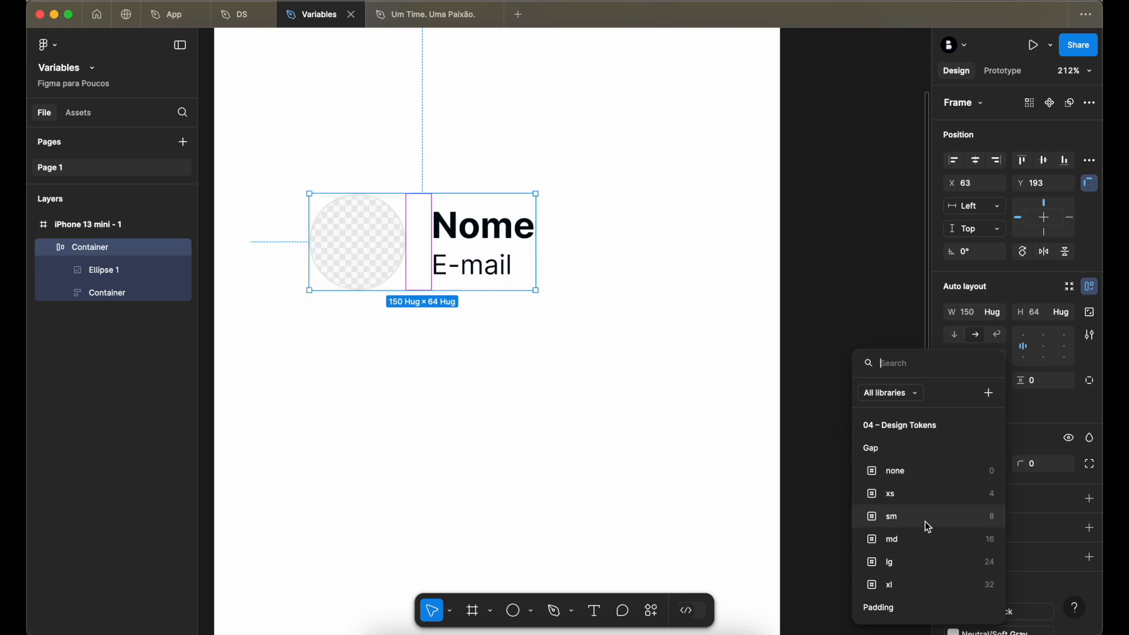
left_click(928, 539)
left_click(842, 313)
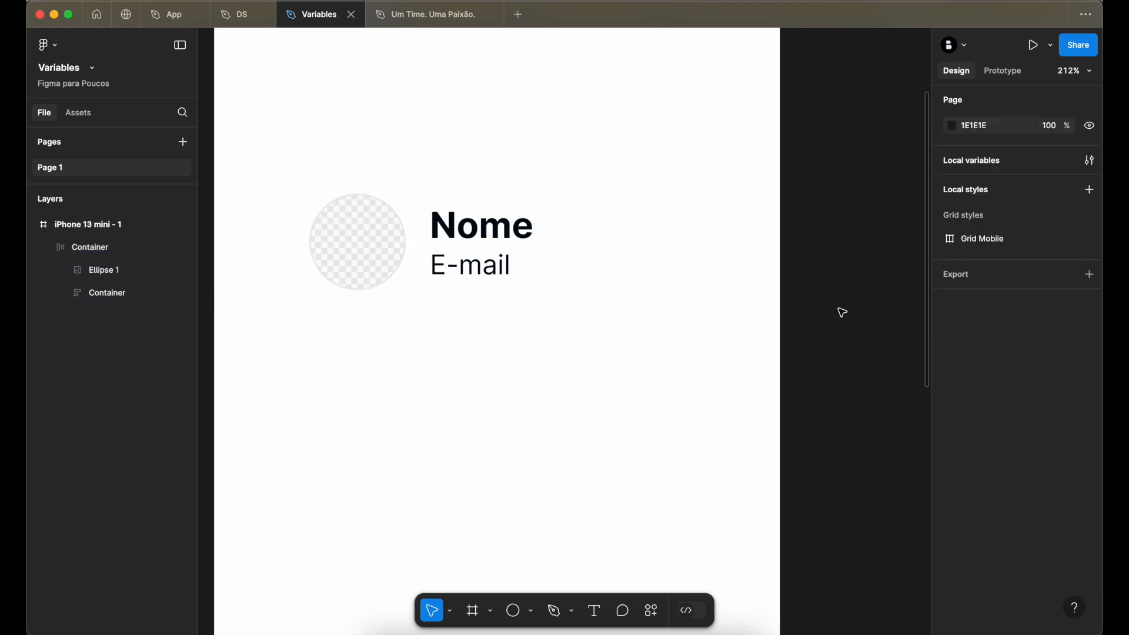
- Turn the outer Container into a component
left_click(438, 216)
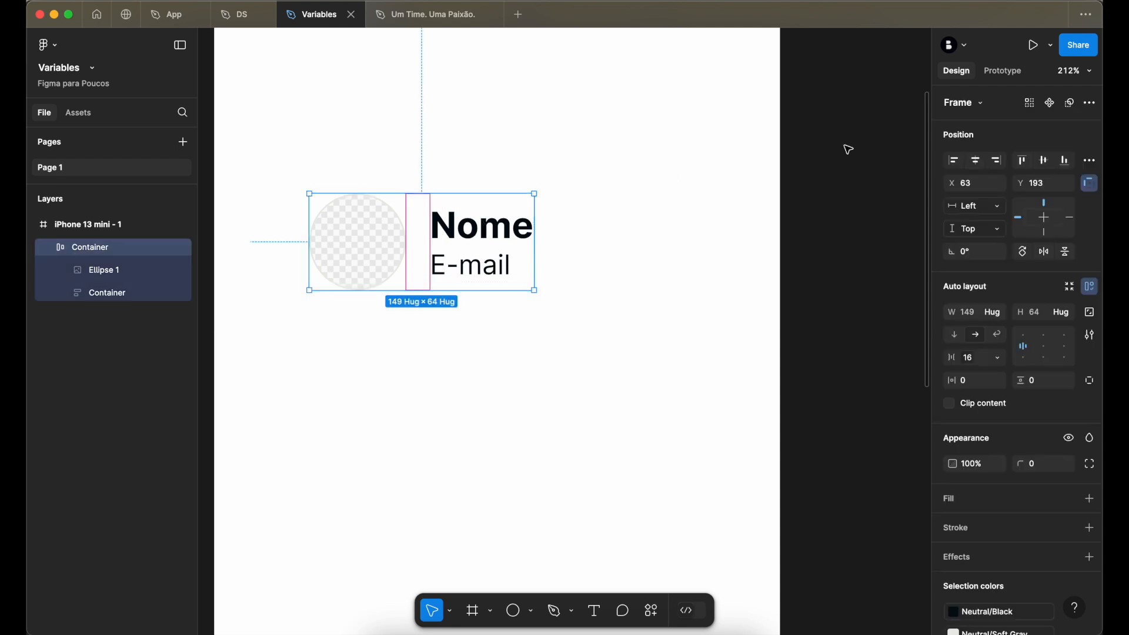
left_click(1051, 104)
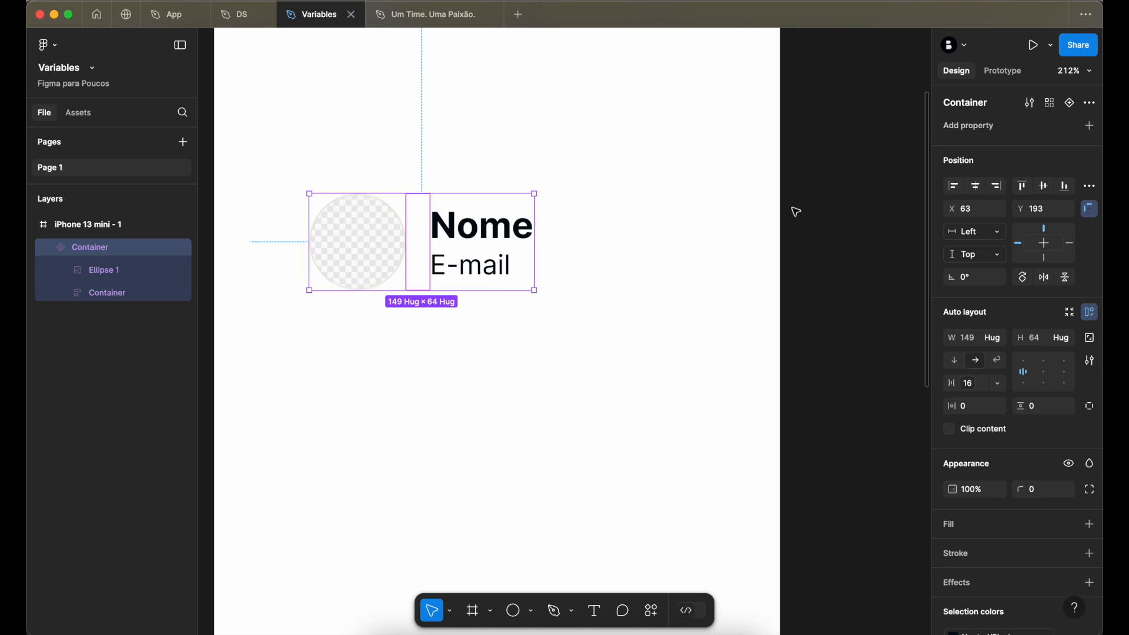
left_click(842, 212)
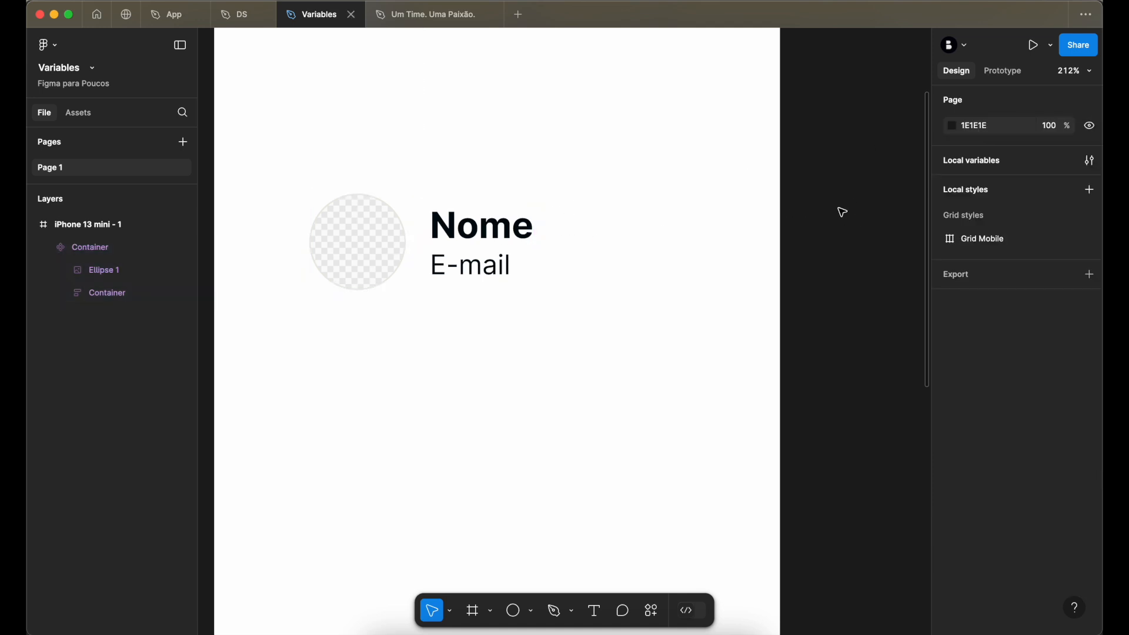
- Create a text property called Name with the value Nome for the component's Nome text
left_click(496, 235, "super")
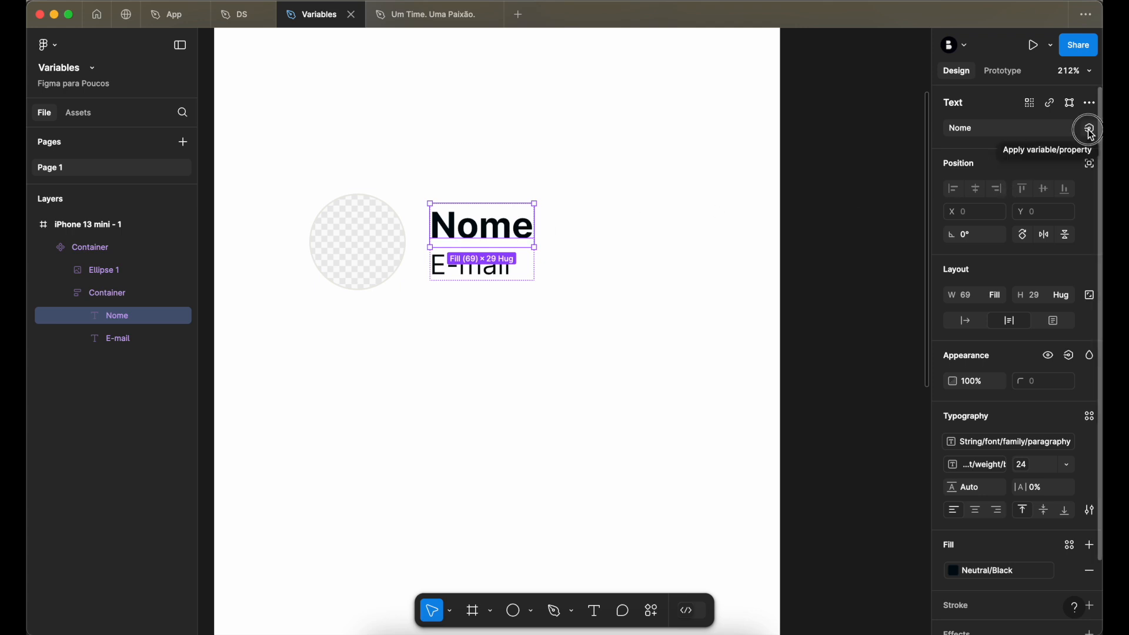
left_click(1091, 131)
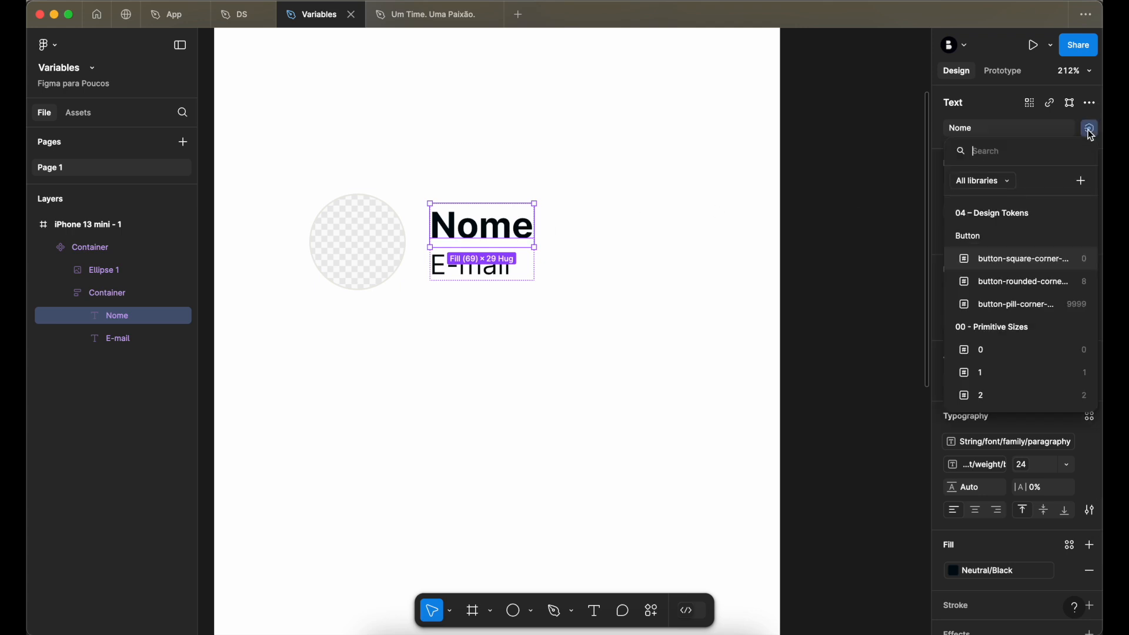
left_click(1085, 182)
type("Name")
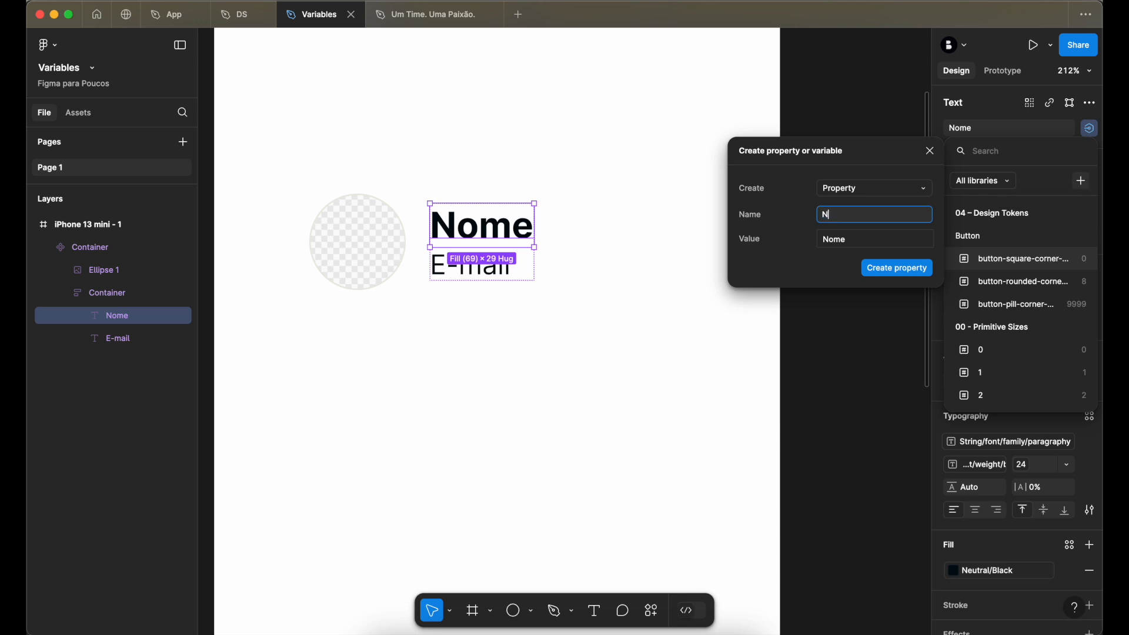
left_click(898, 269)
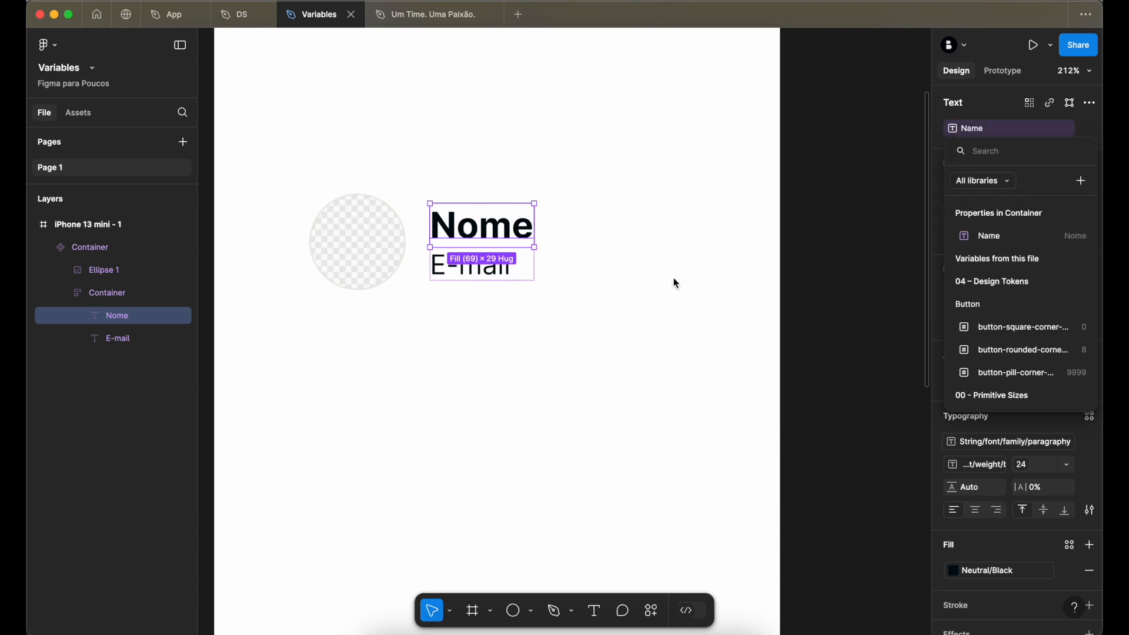
- Create a text property called Mail with the value E-mail for the component's E-mail text
left_click(497, 275)
left_click(497, 275)
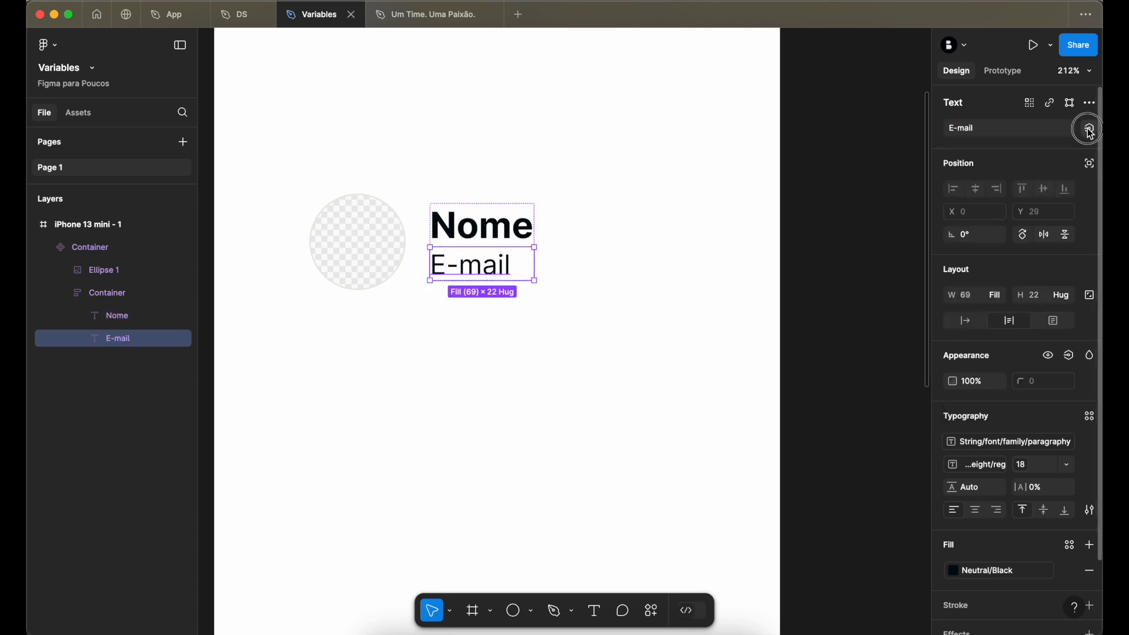
left_click(1091, 128)
left_click(1081, 182)
type("Mail")
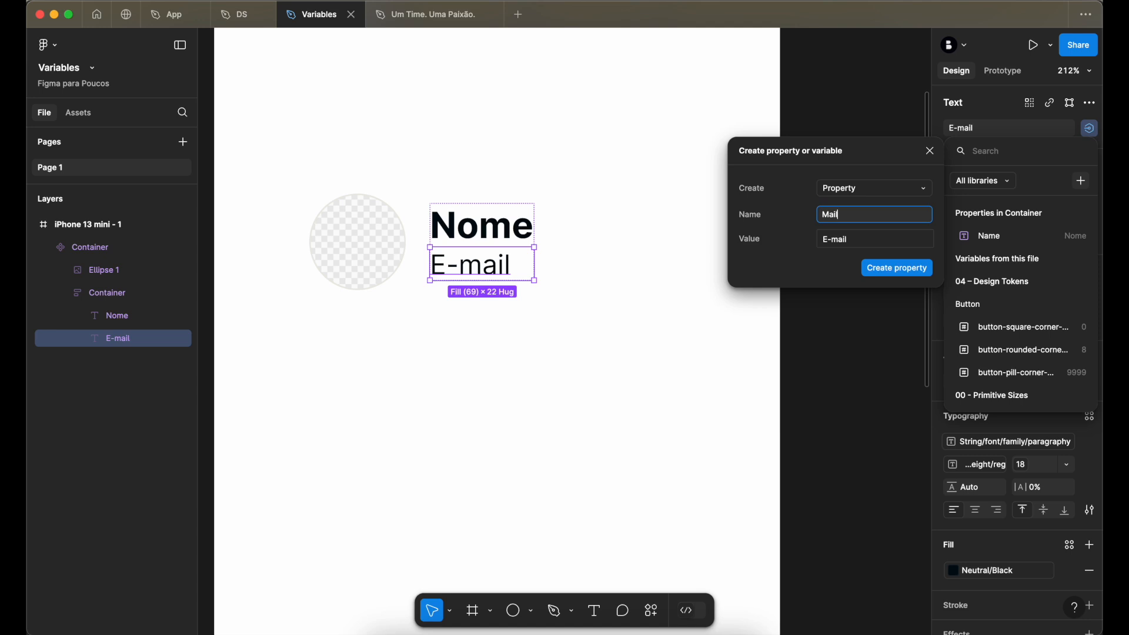
left_click(925, 270)
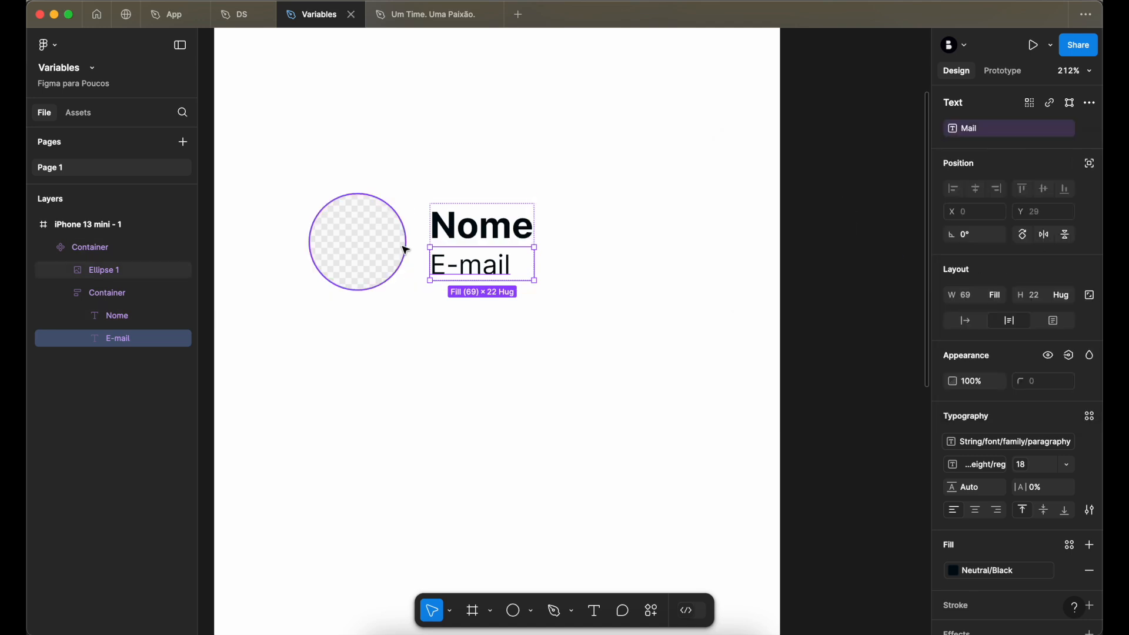
- Rename the main component from Container to Avatar
left_click(390, 246)
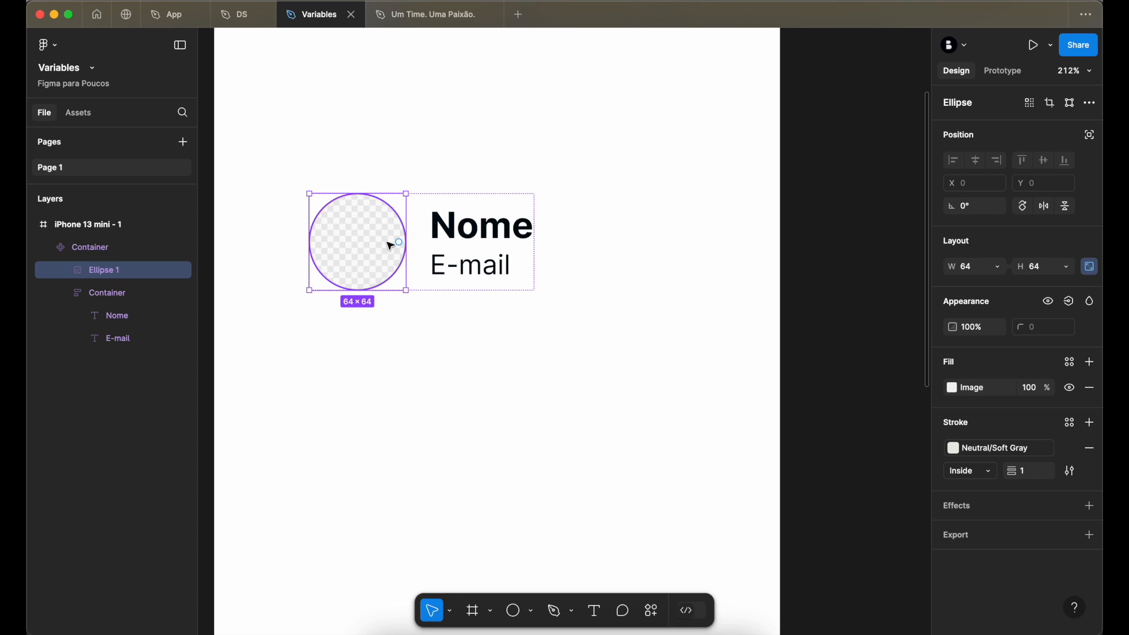
left_click(700, 302)
left_click(478, 231)
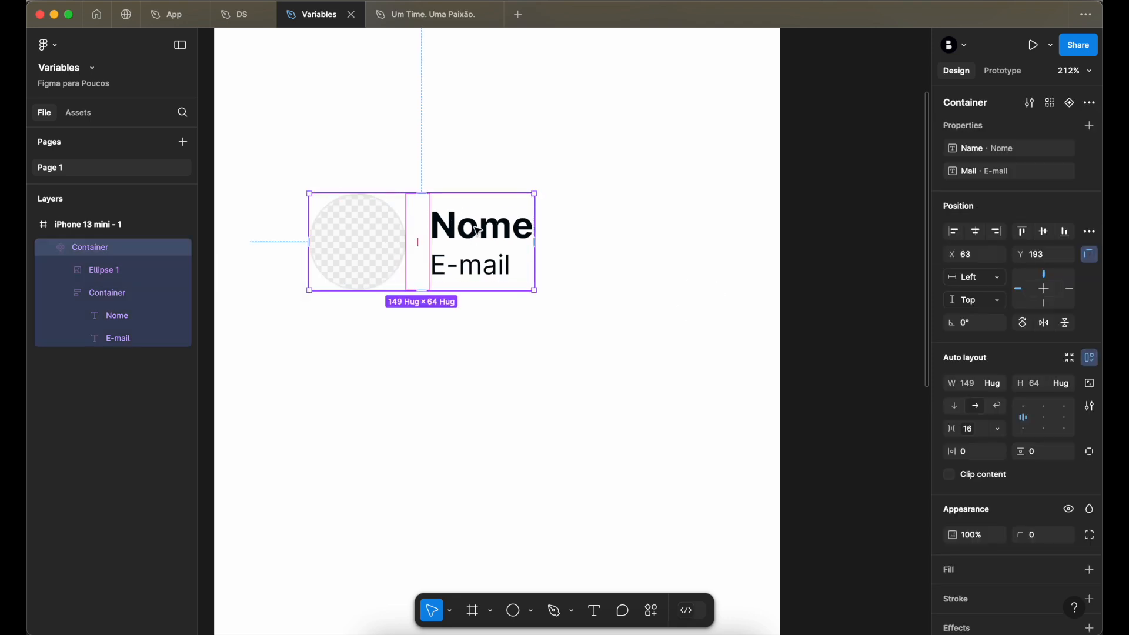
scroll(476, 231, "left", 1)
scroll(477, 231, "down", 1)
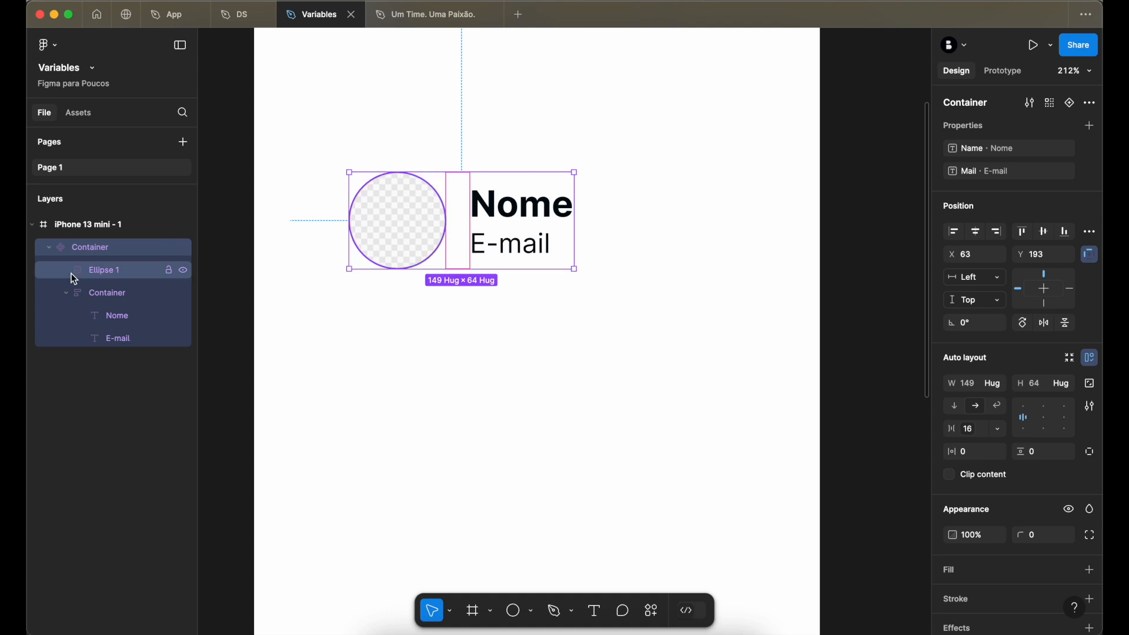
double_click(92, 250)
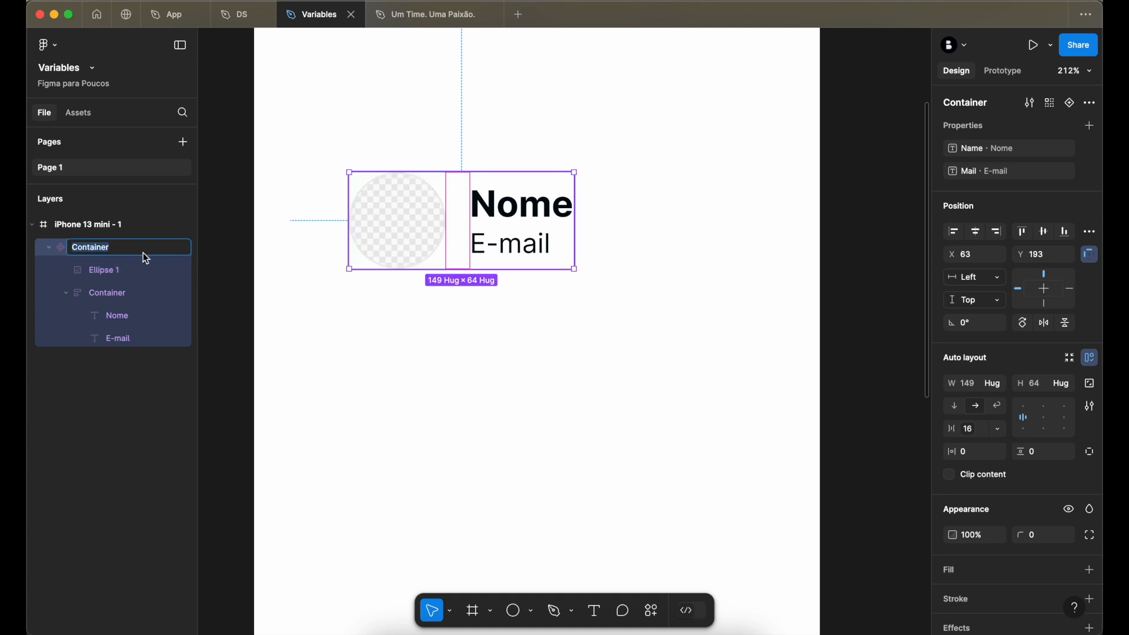
type("S")
type("Avatar")
key("Return")
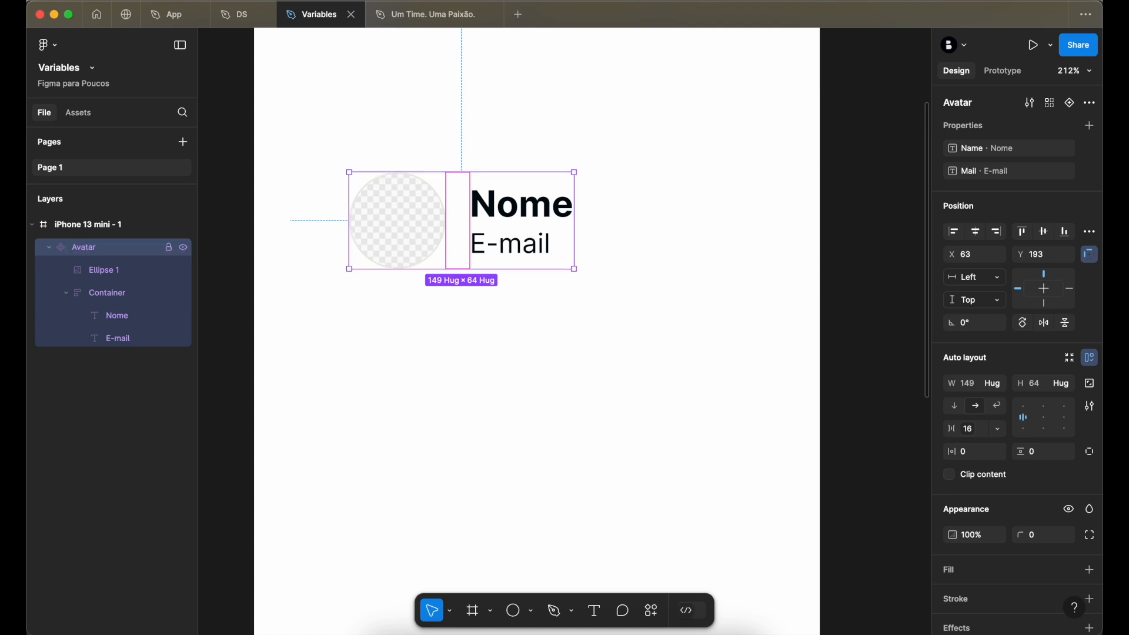
- Create a visibility property called Show Container, set to True, for the inner Container
left_click(66, 293)
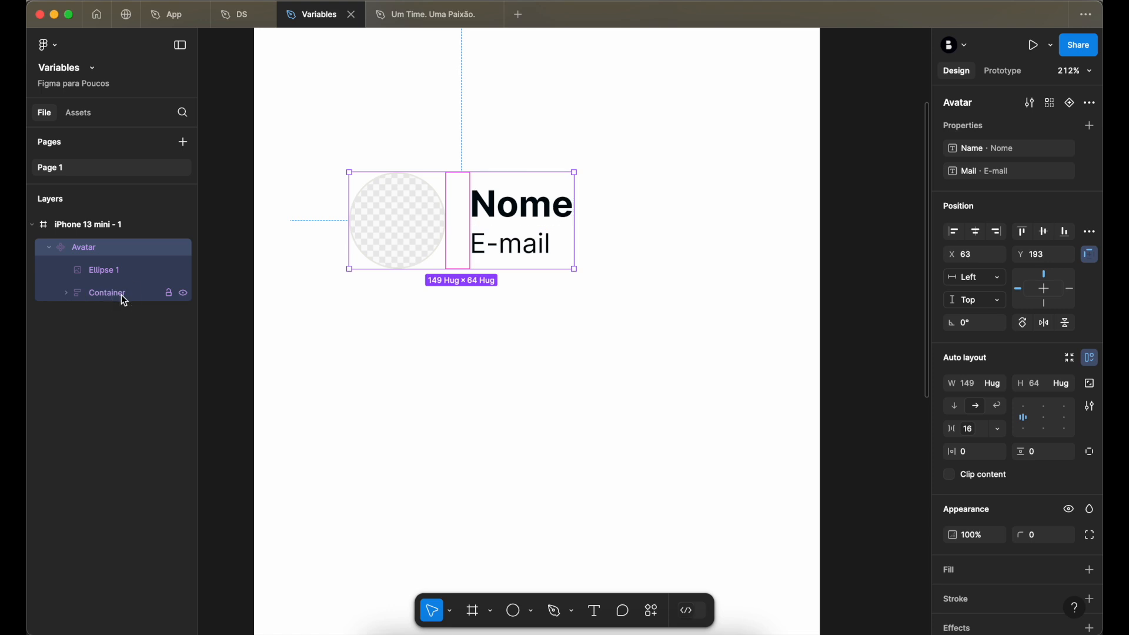
left_click(115, 296)
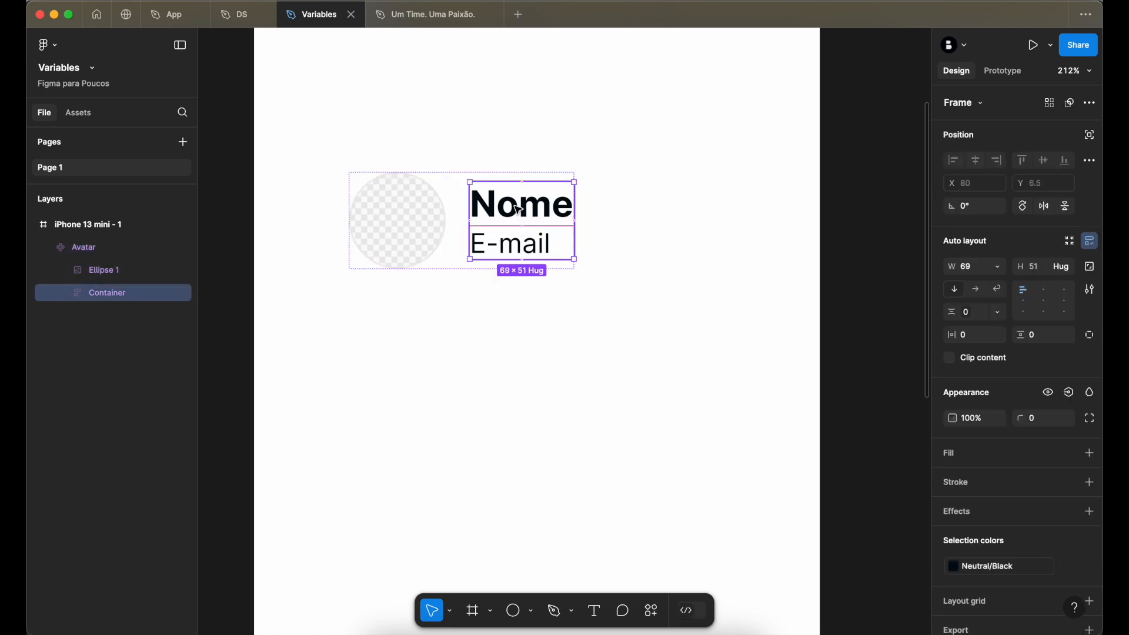
left_click(1069, 392)
left_click(1061, 447)
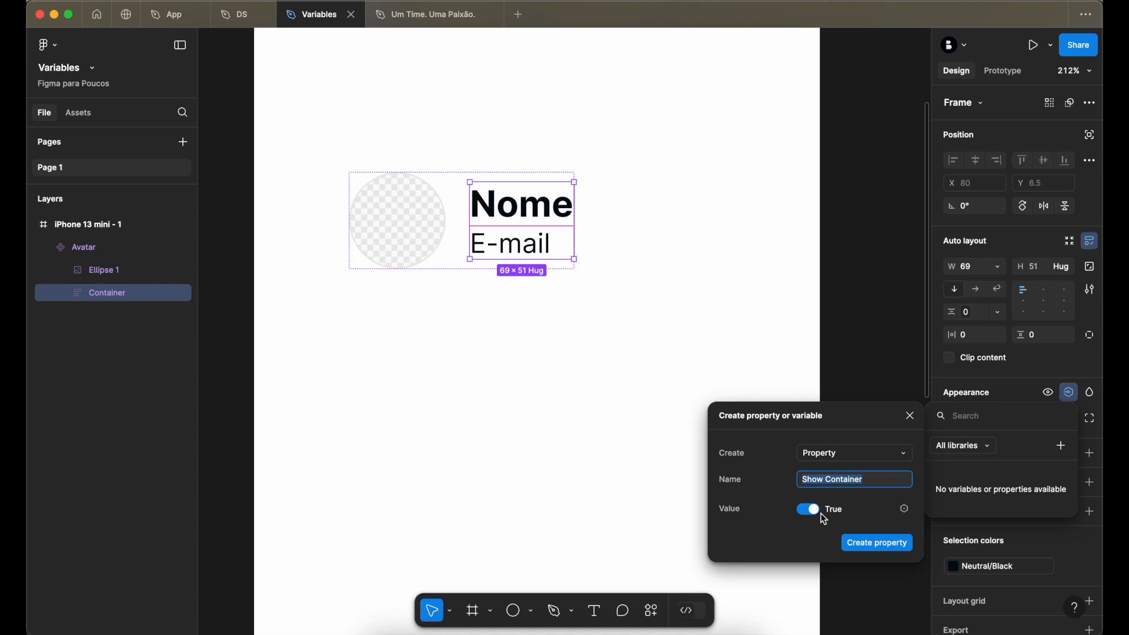
left_click(878, 544)
left_click(837, 276)
left_click(693, 242)
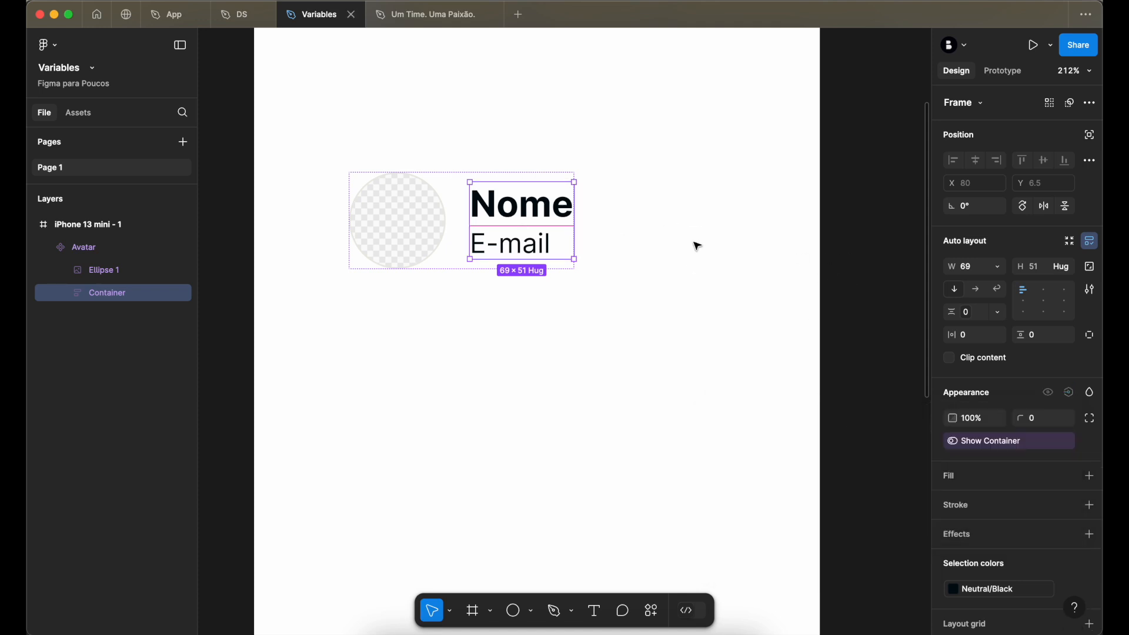
- Duplicate the Avatar component as an instance below it in the phone frame, at X 83, Y 293
scroll(483, 224, "left", 2)
scroll(483, 224, "down", 1)
left_click(534, 212)
key("super+minus")
left_click(741, 247)
left_click(540, 241)
left_click_drag(541, 241, 544, 299)
left_click(587, 237)
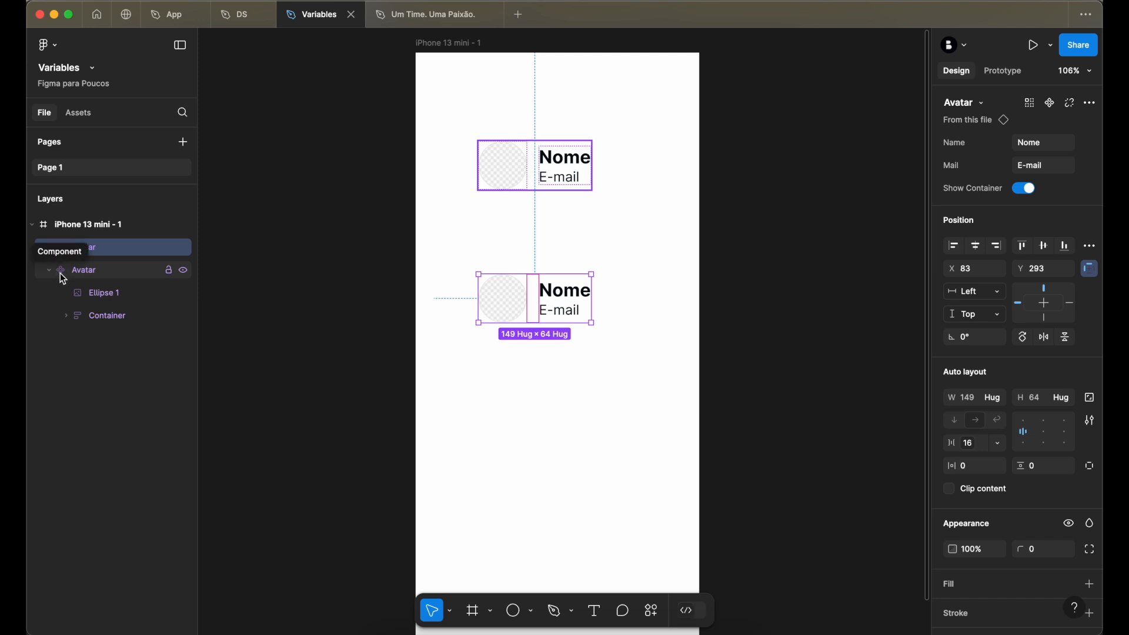
- Move the main Avatar component out of the phone frame onto the empty canvas beside it
left_click(497, 173)
left_click_drag(497, 173, 303, 206)
left_click(340, 144)
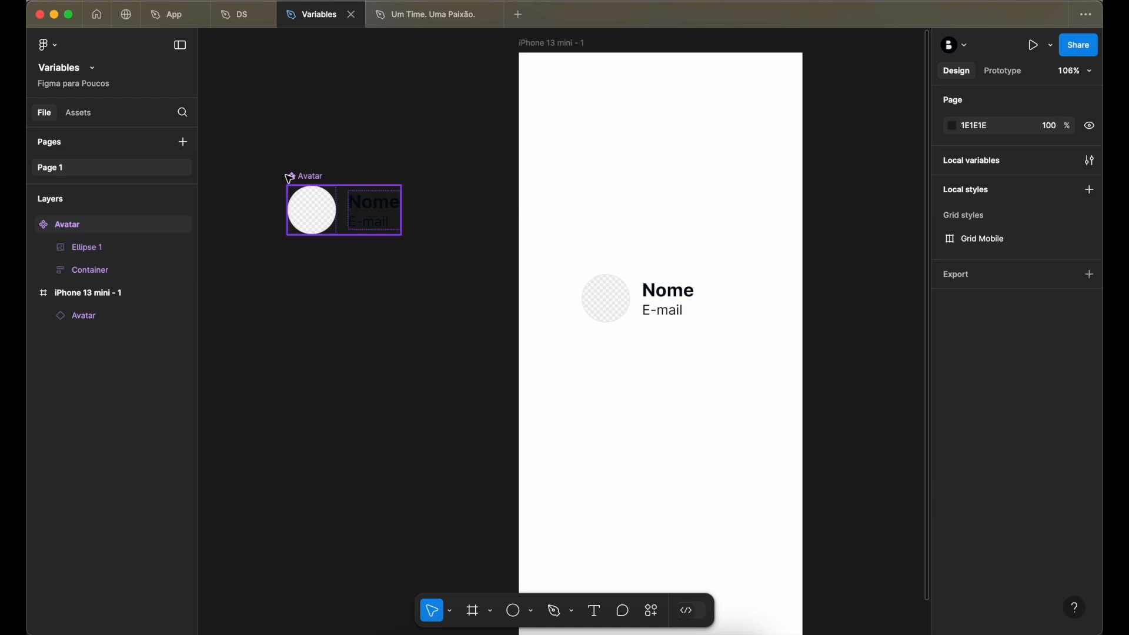
- Enter the contact's full name as the Name property of the Avatar instance in the phone frame
left_click(663, 304)
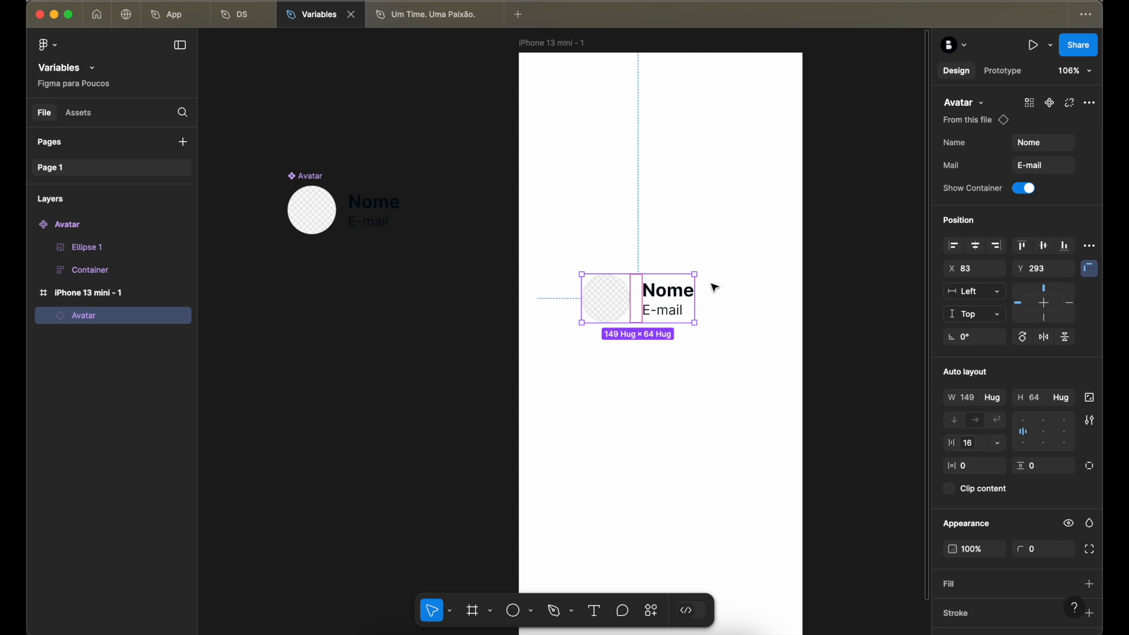
scroll(714, 291, "up", 5)
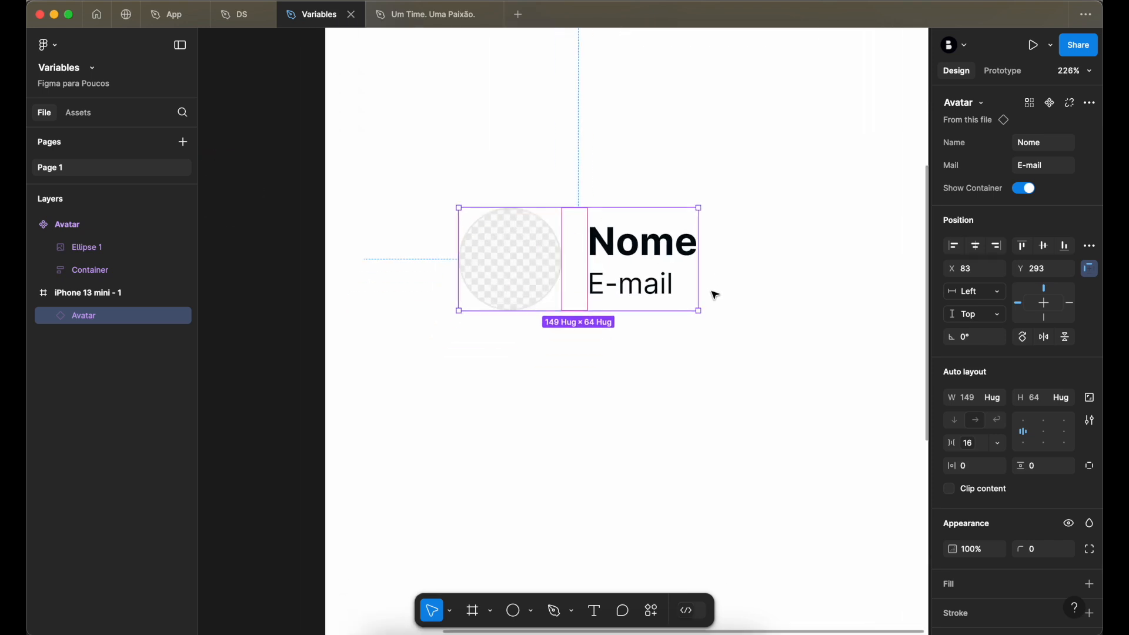
scroll(714, 294, "down", 1)
left_click(1056, 145)
key("Return")
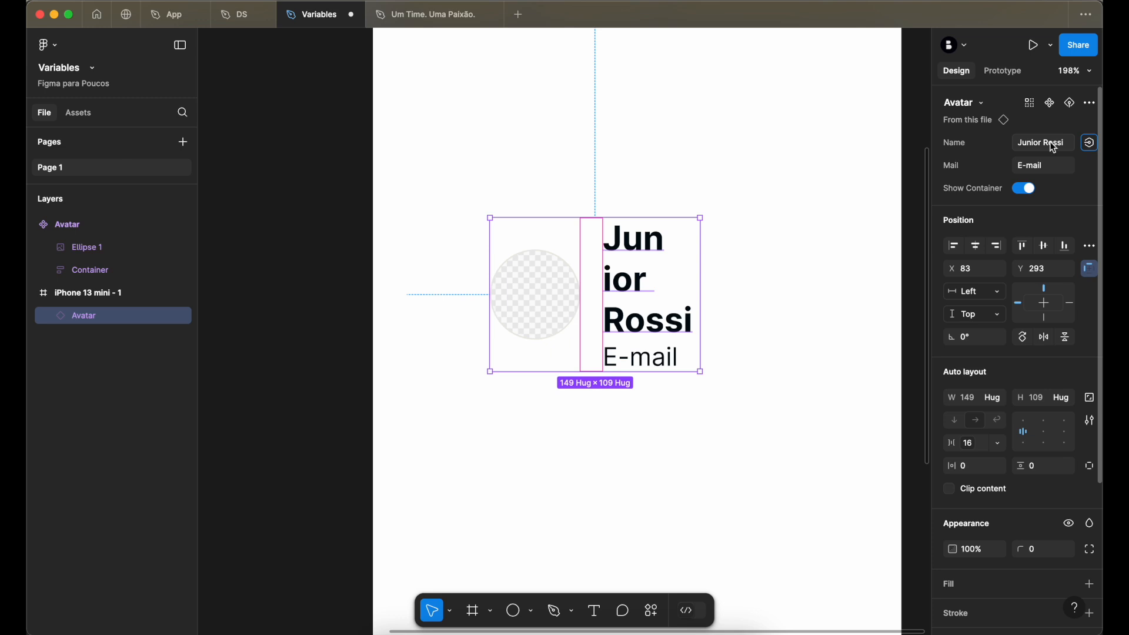
- Widen the Avatar instance to about 238
left_click(726, 283)
left_click(689, 288)
left_click_drag(701, 288, 825, 286)
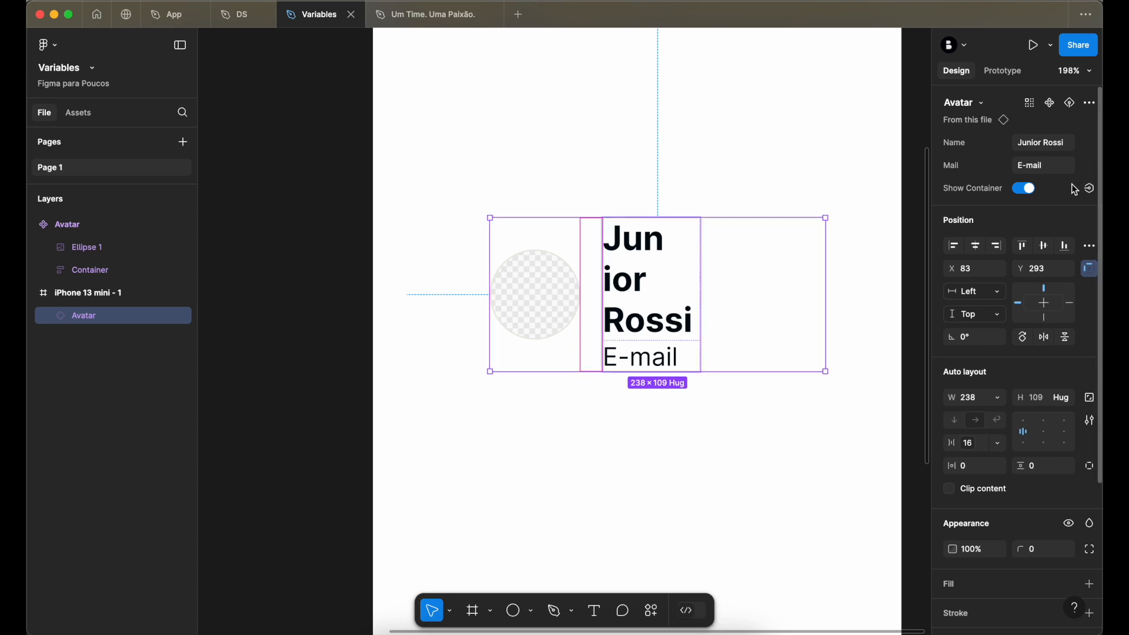
- Enter the contact's e-mail address as the Mail property of the Avatar instance in the phone frame
type("emial")
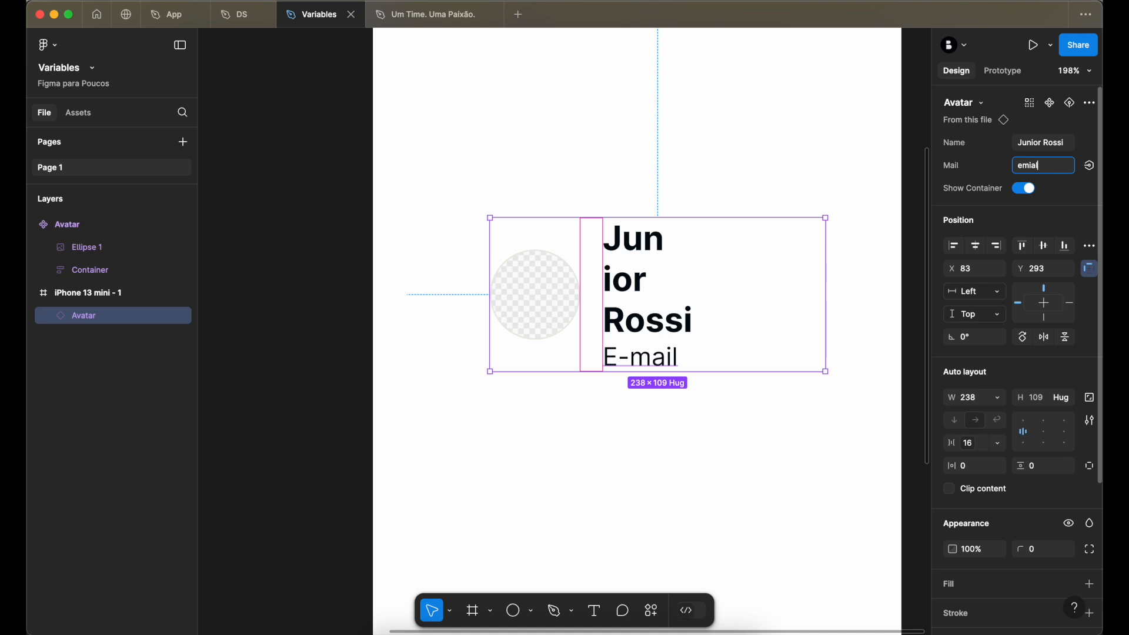
type("il@email.com")
key("Return")
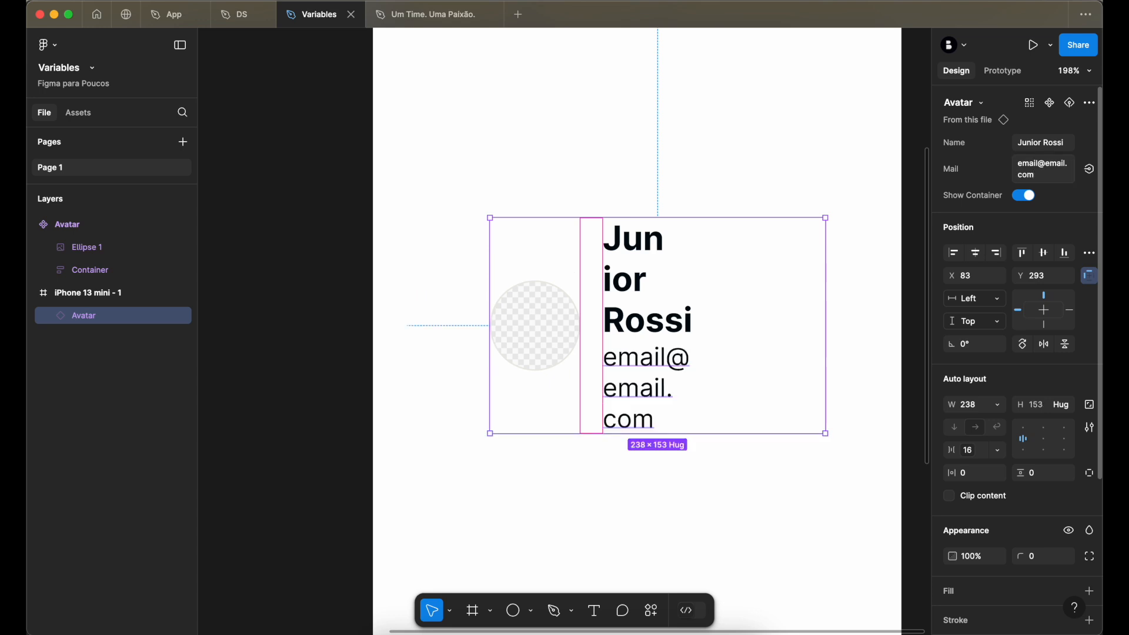
left_click(539, 153)
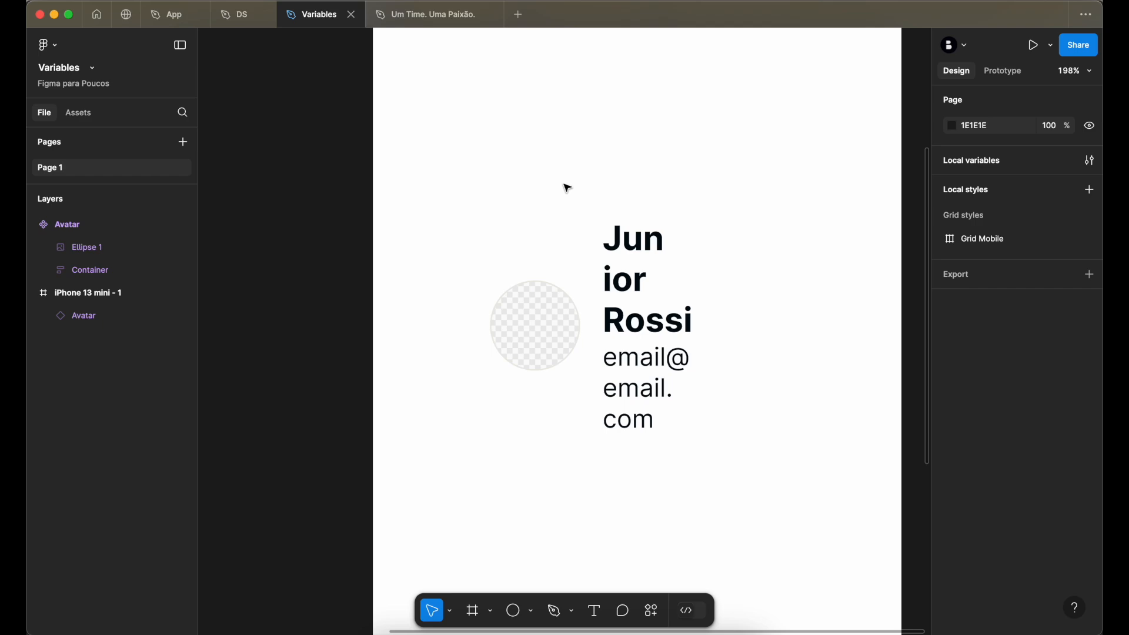
- Go from the Avatar instance to its main component and compare the component with the instance
left_click(594, 245)
scroll(594, 253, "right", 3)
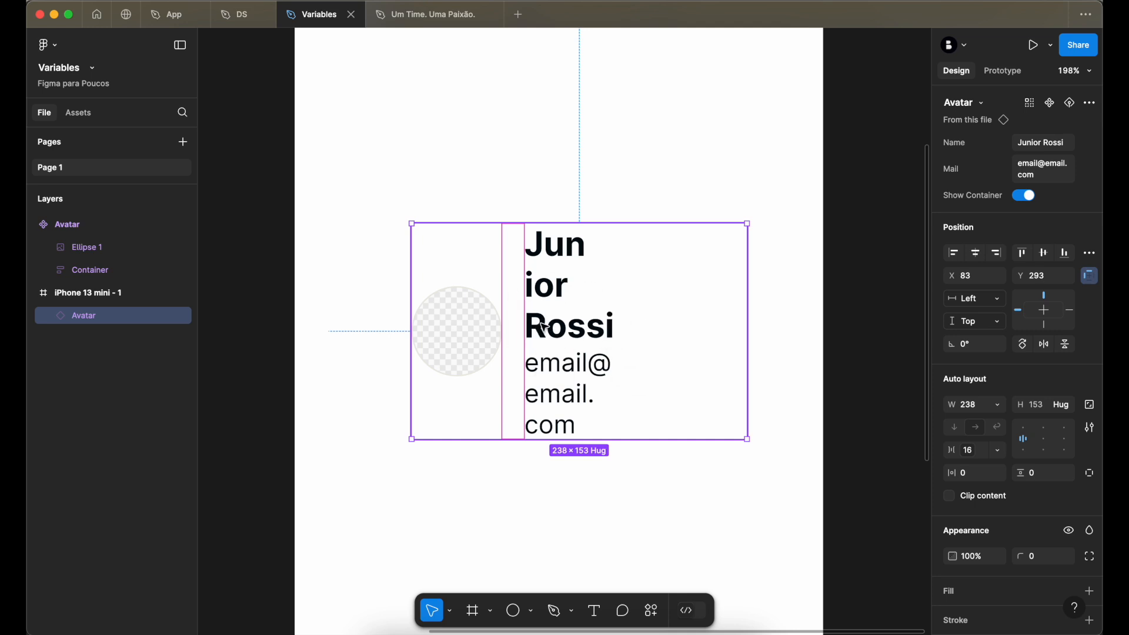
left_click(1007, 125)
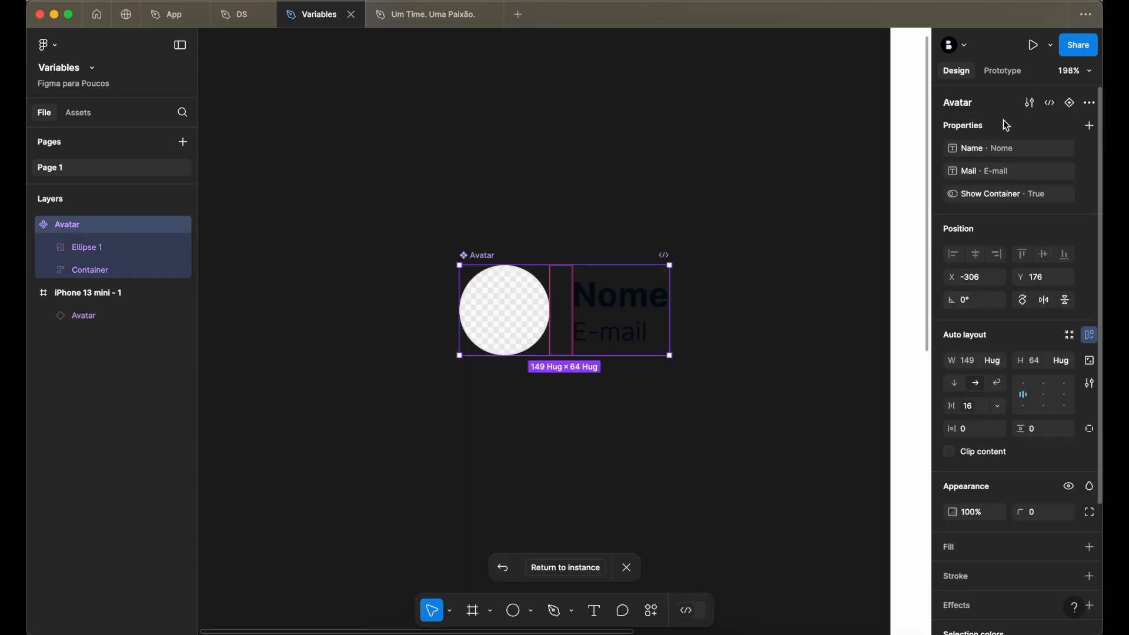
scroll(704, 172, "down", 3)
scroll(703, 171, "right", 3)
scroll(704, 172, "down", 1)
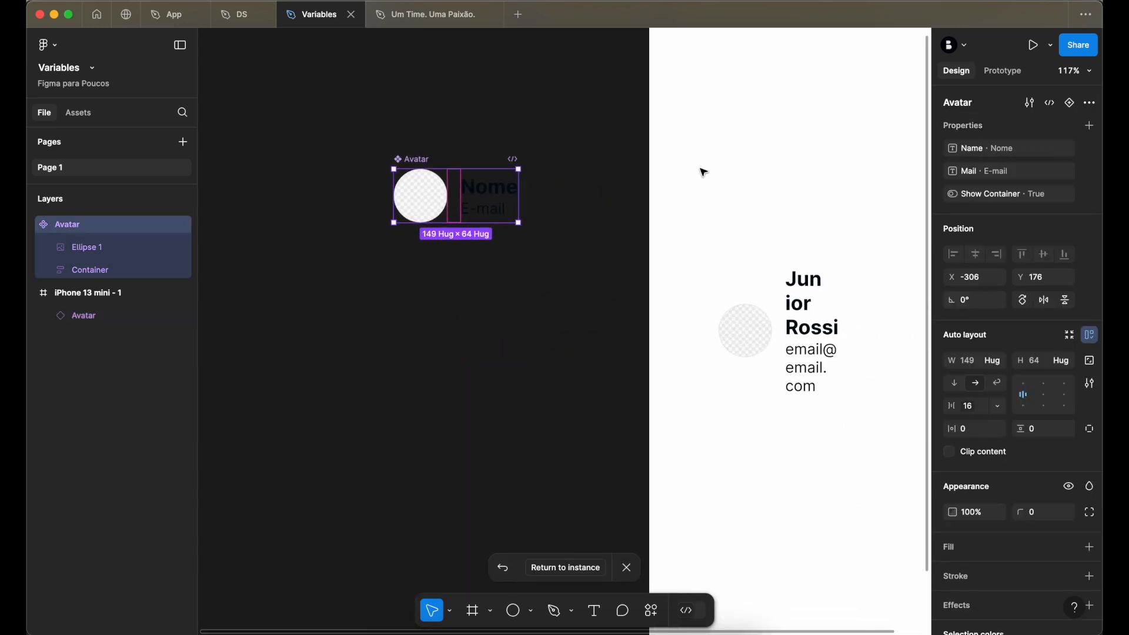
scroll(704, 172, "right", 3)
scroll(704, 172, "down", 1)
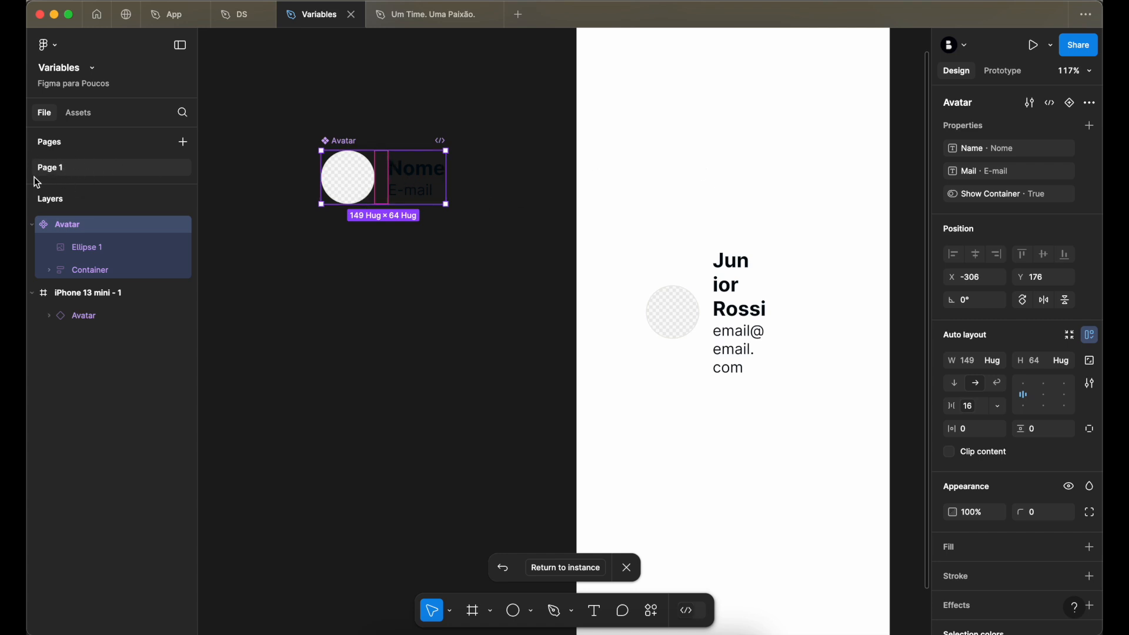
- Set the width of the text Container in the main Avatar component to Hug contents
left_click(741, 307)
left_click(1004, 120)
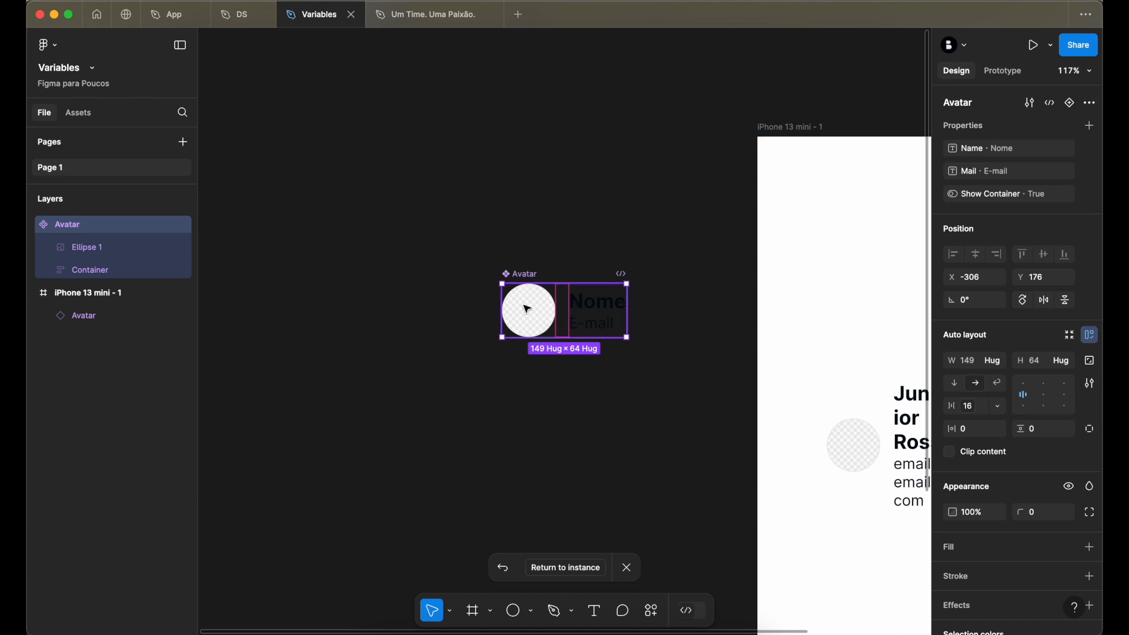
left_click(599, 308)
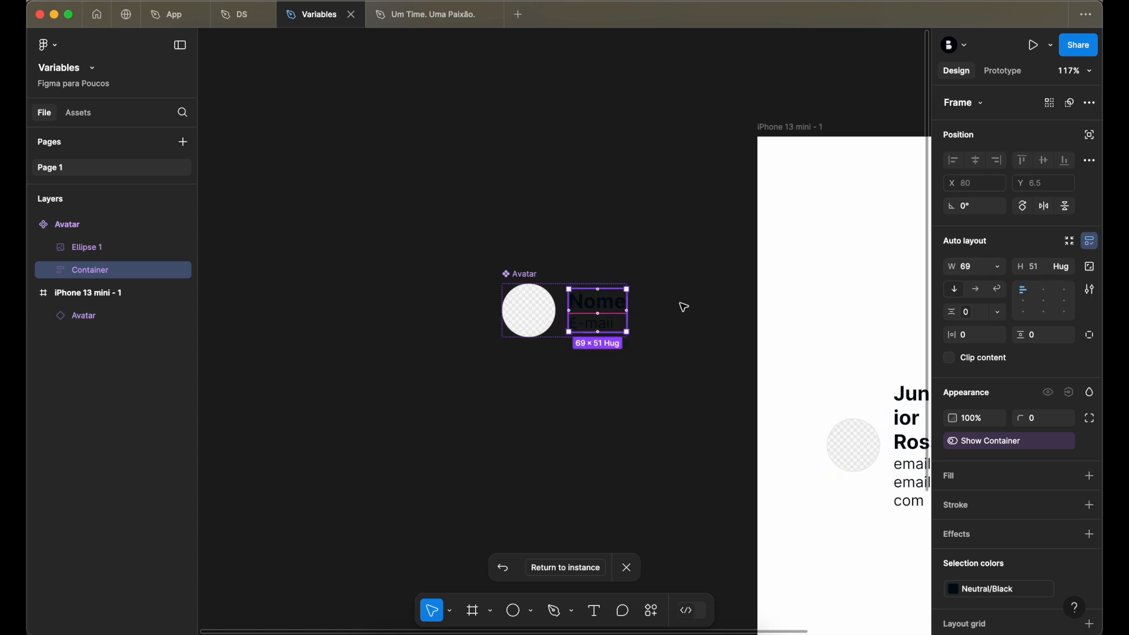
scroll(731, 345, "right", 3)
scroll(835, 414, "right", 3)
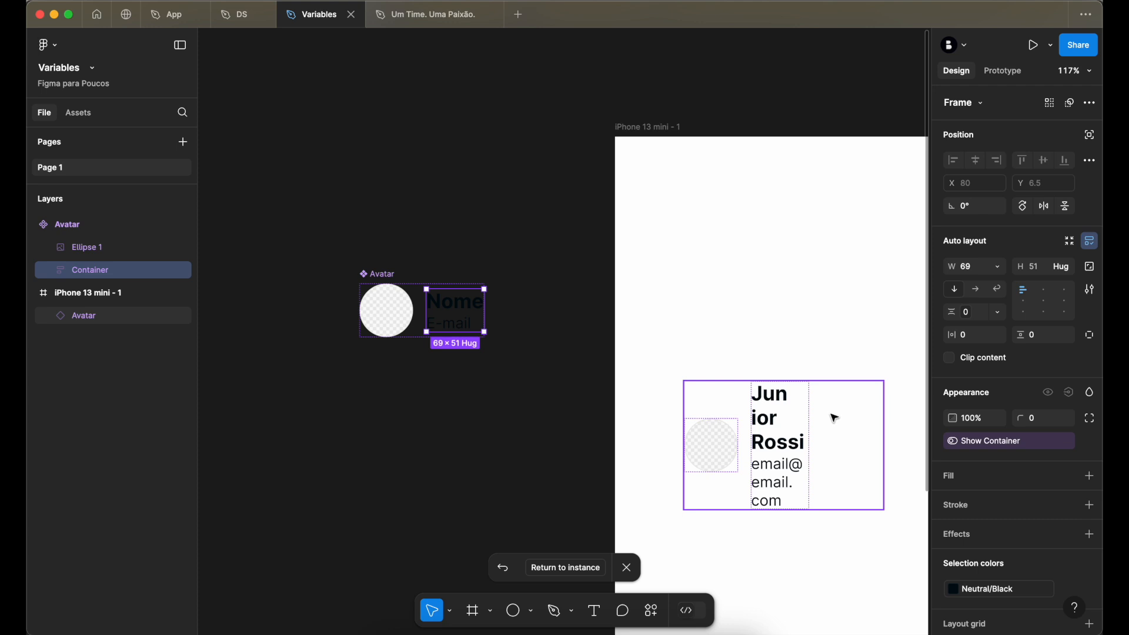
left_click(1000, 270)
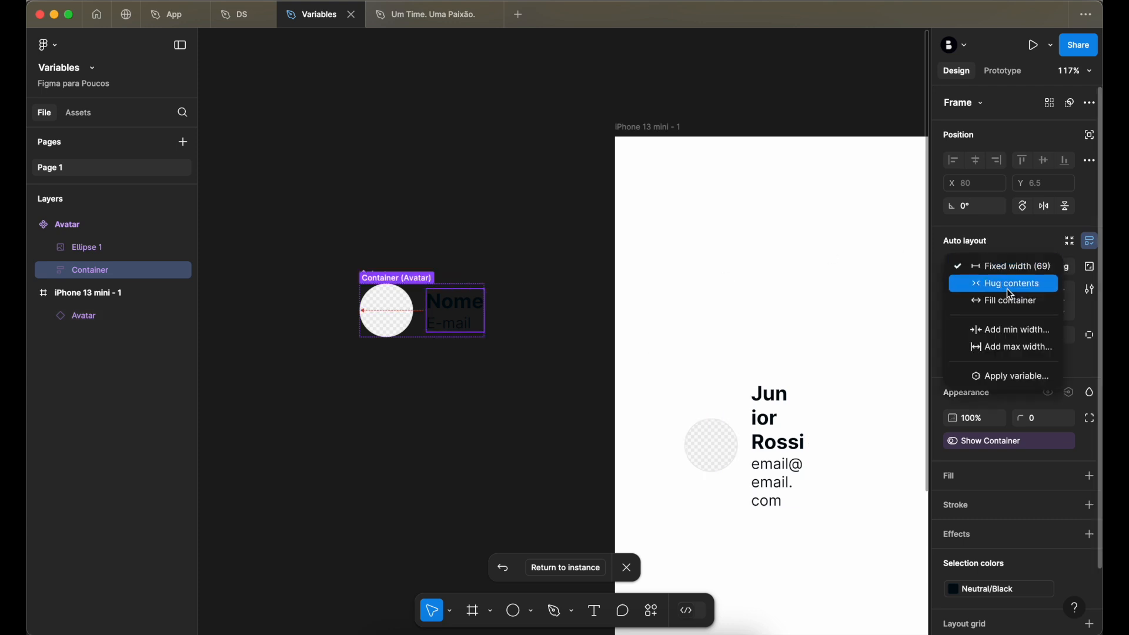
left_click(1005, 288)
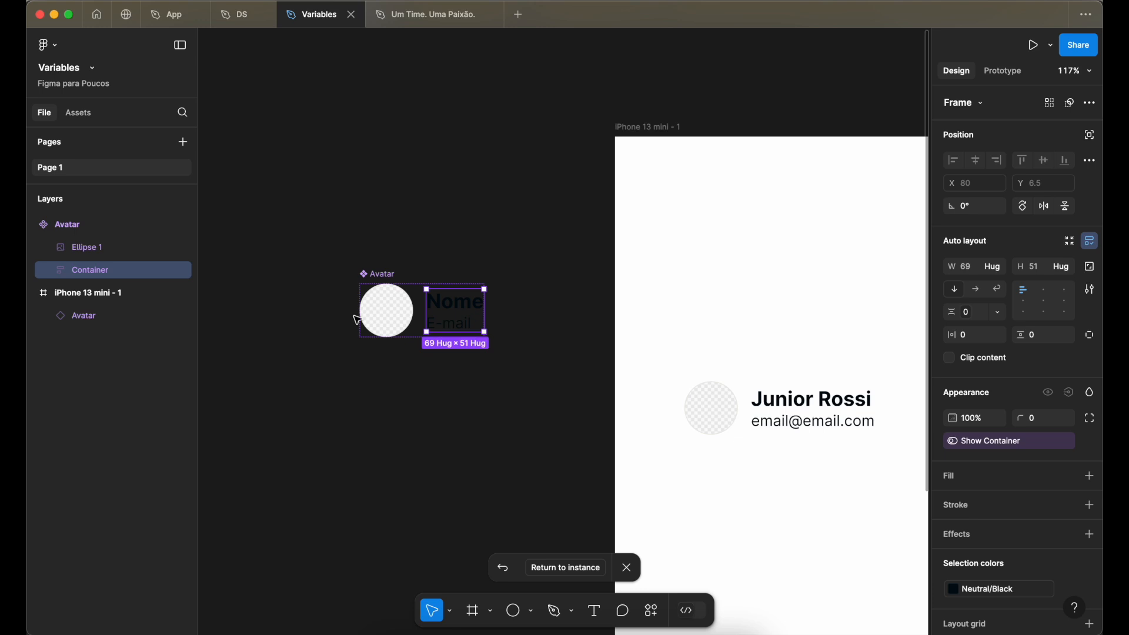
- Inspect the main component's text container, then return to the Avatar instance and view it in the phone frame
scroll(385, 314, "up", 5)
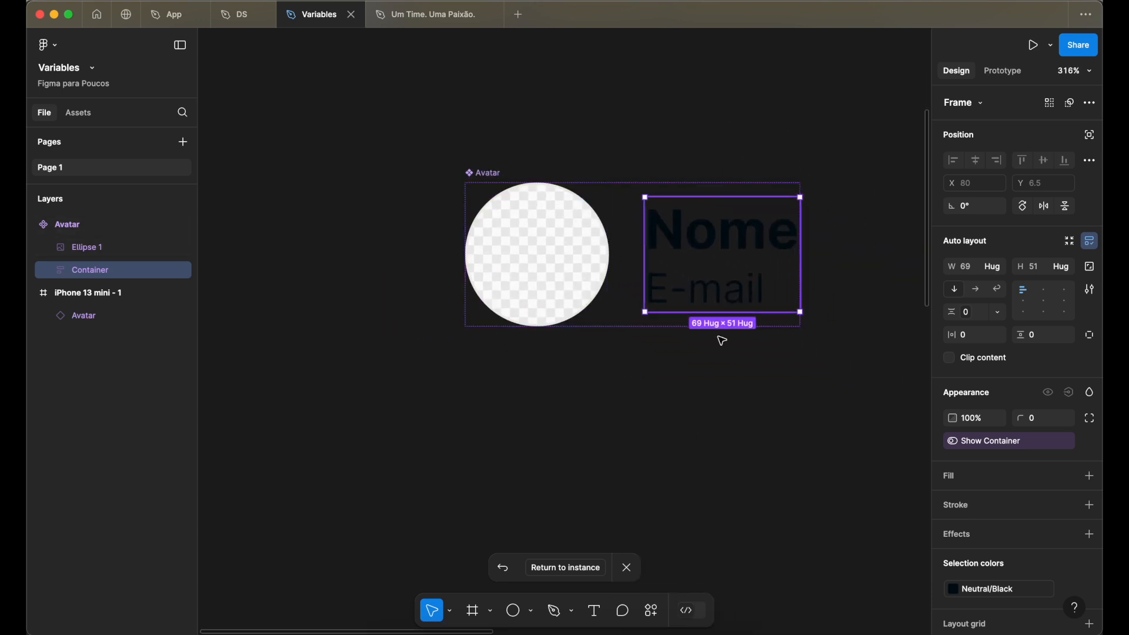
left_click(556, 567)
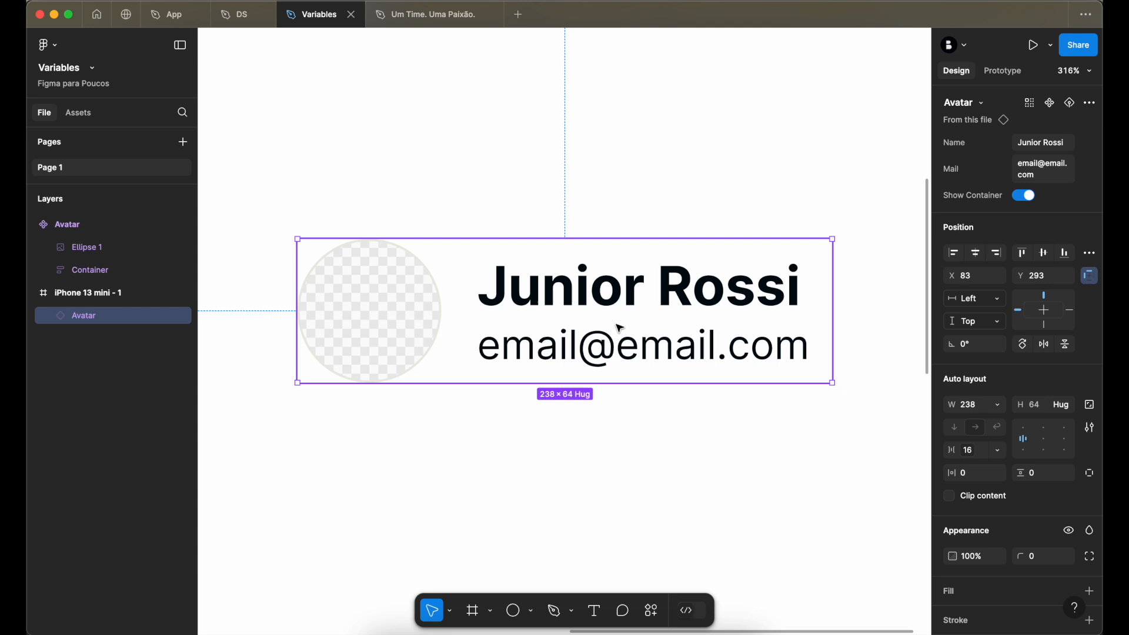
scroll(605, 405, "down", 5)
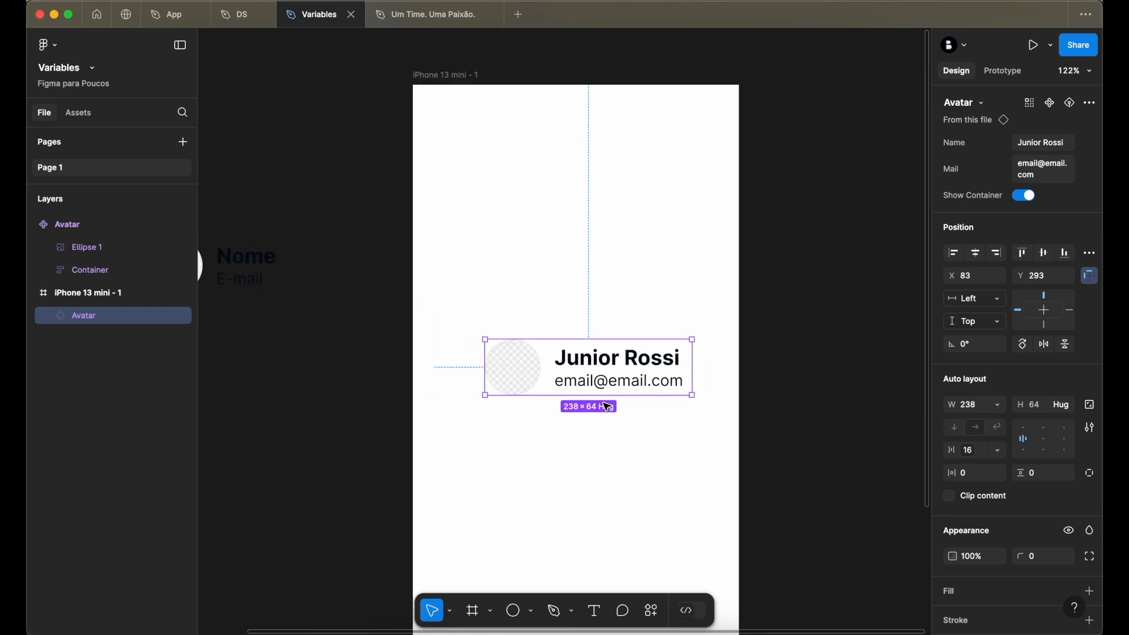
scroll(608, 406, "down", 1)
scroll(608, 407, "left", 1)
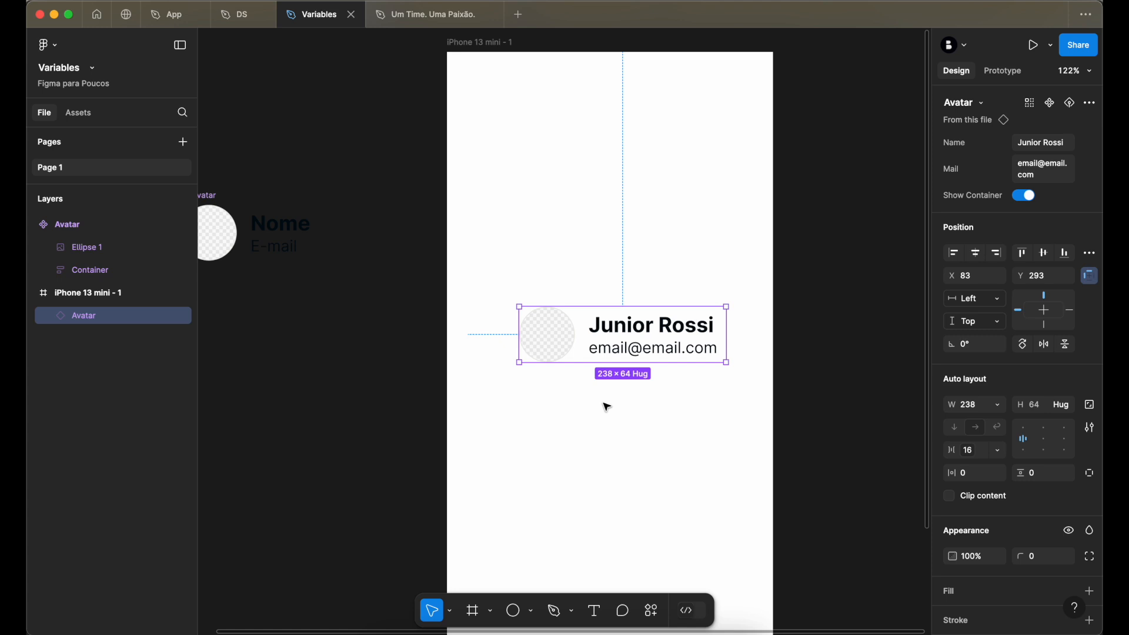
- Browse the available plugins and widgets for one that can fill the avatar circle with a photo
left_click(551, 352)
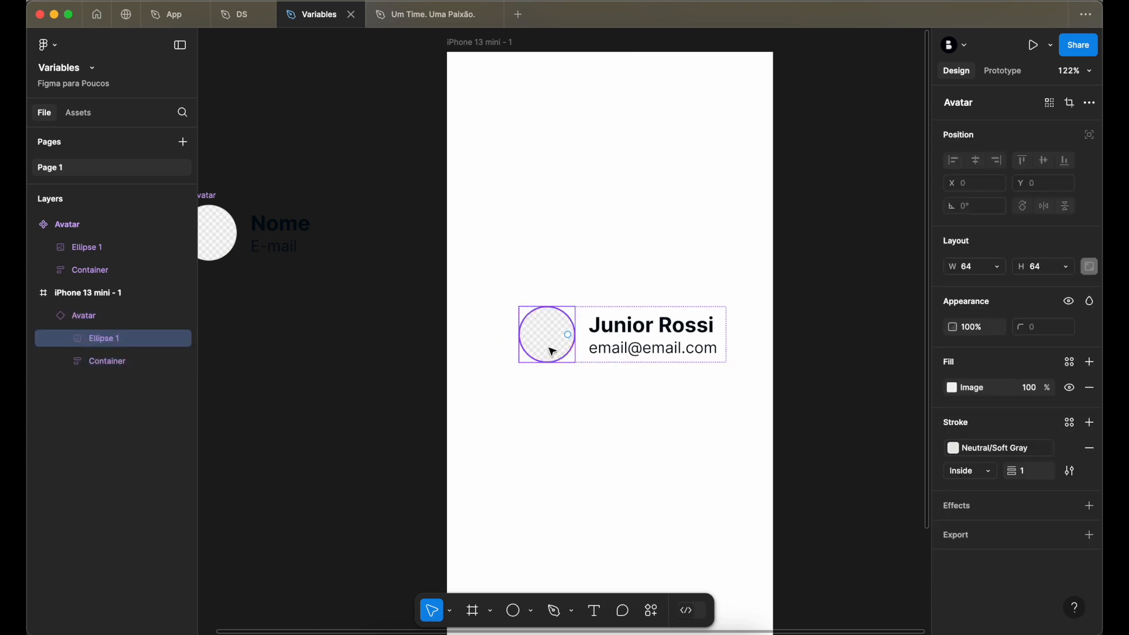
scroll(529, 315, "up", 3)
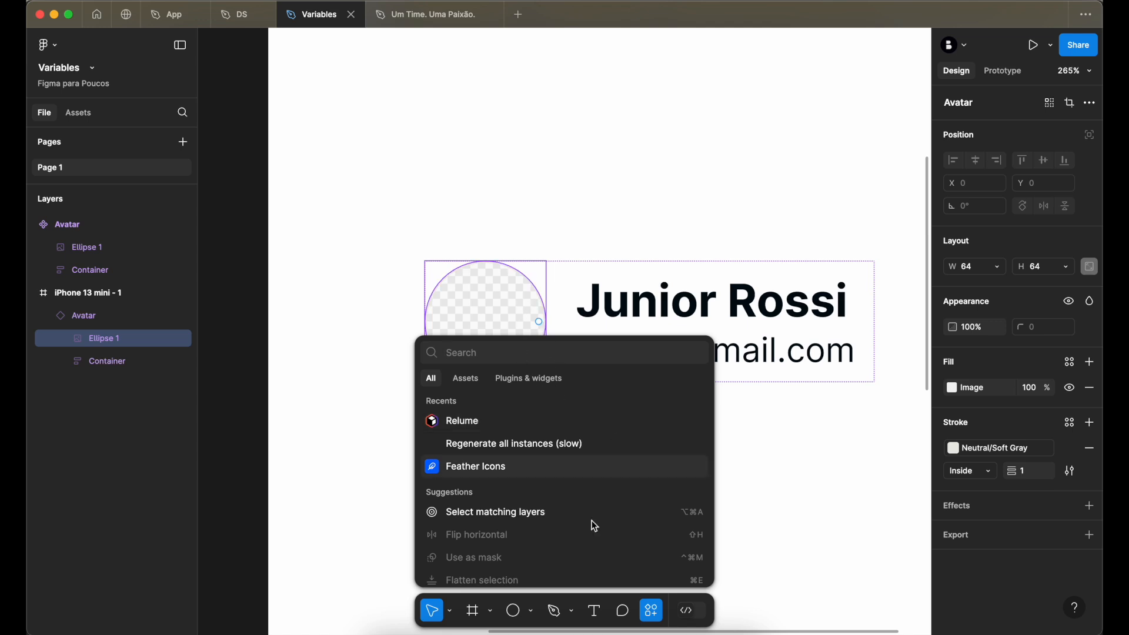
left_click(774, 567)
left_click(599, 369)
left_click(651, 611)
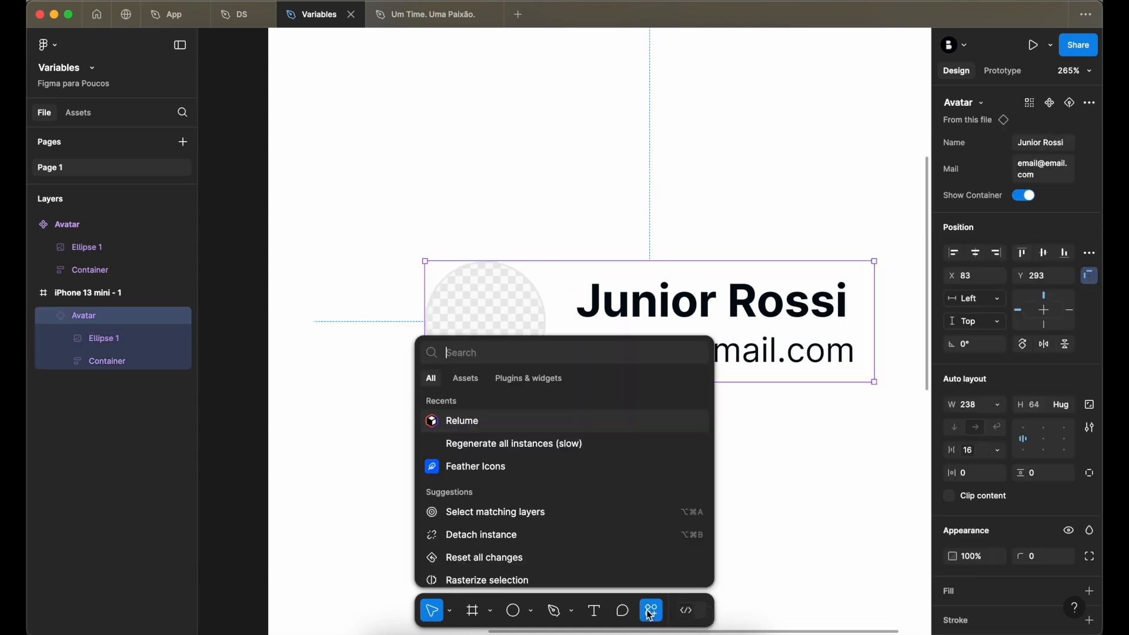
left_click(527, 379)
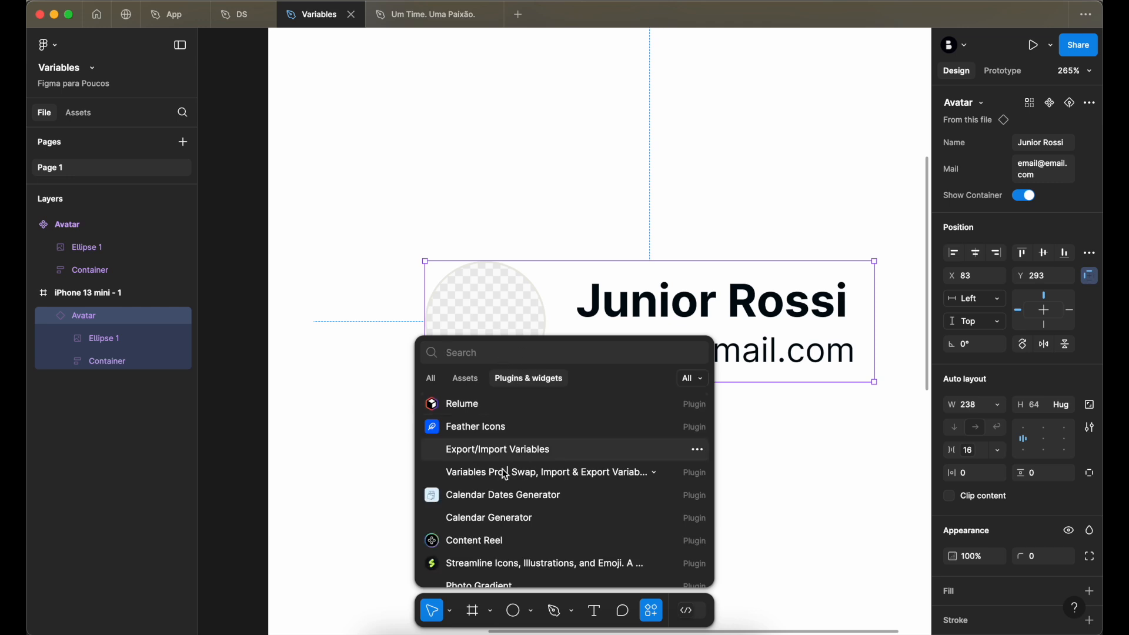
scroll(505, 500, "down", 3)
scroll(504, 499, "down", 5)
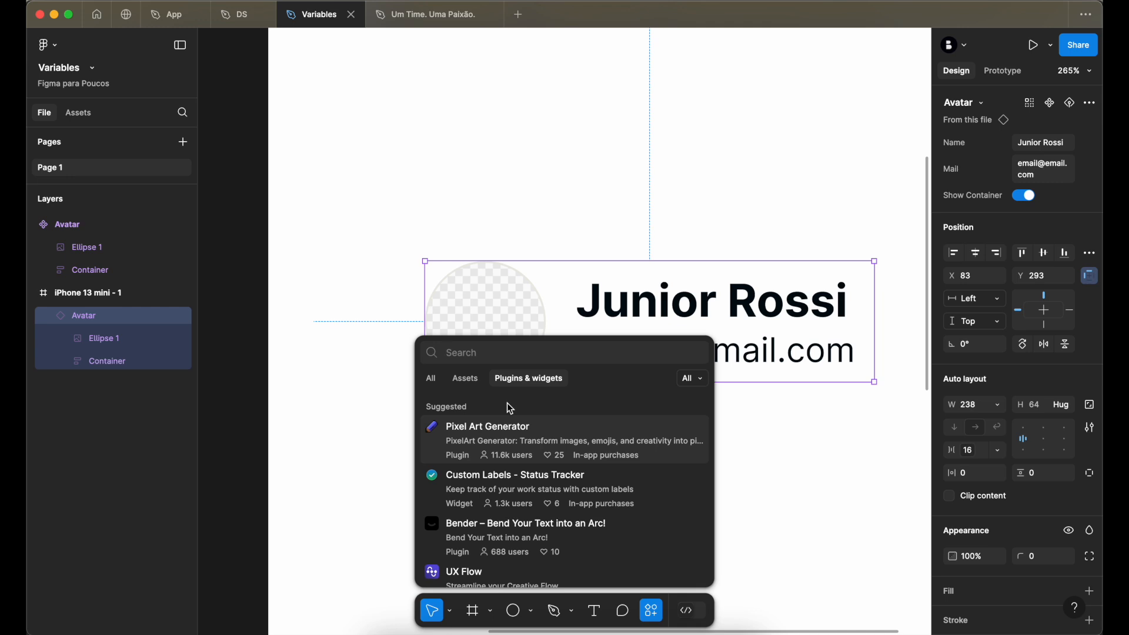
left_click(551, 210)
- Run the User Profile | Avatar plugin on the instance's Ellipse 1 and move its window clear of the circle
left_click(500, 305)
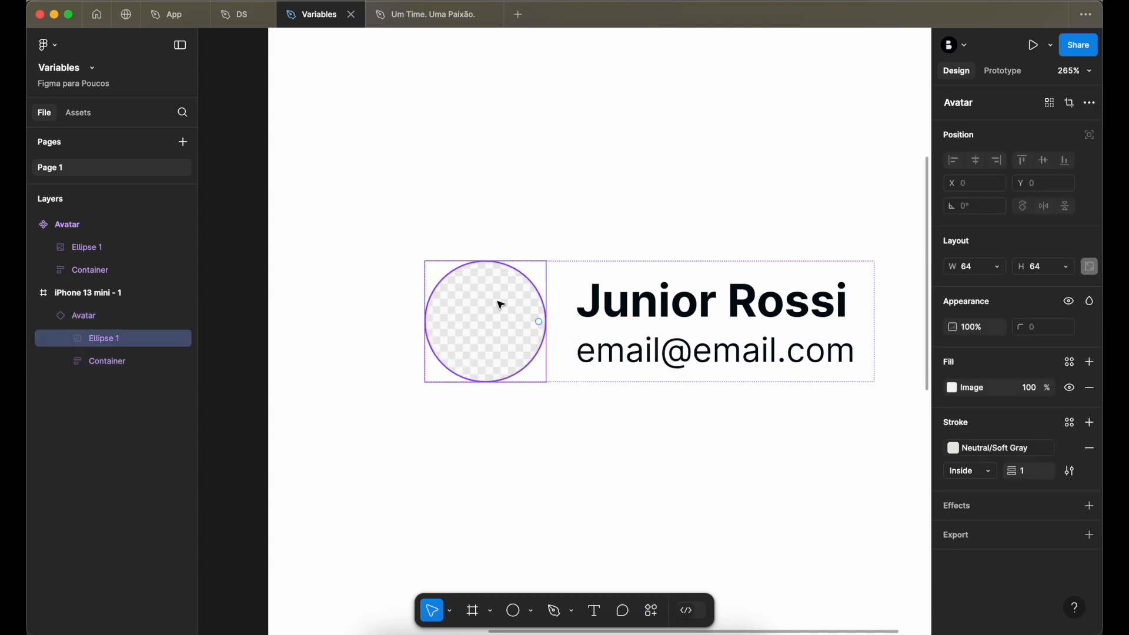
key("super+k")
type("use")
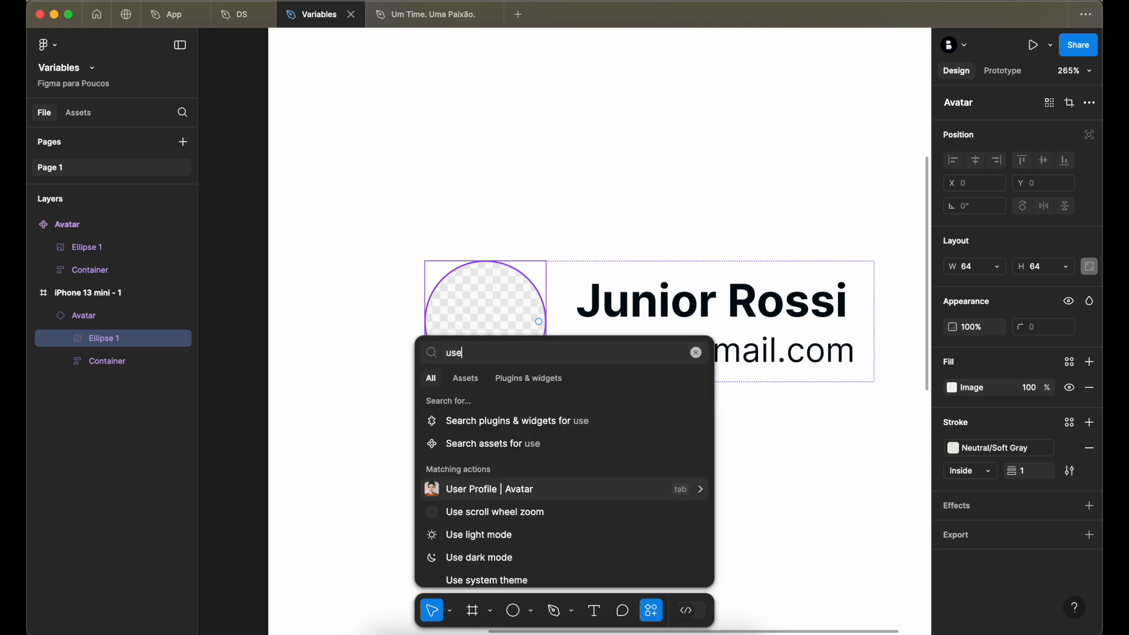
left_click(533, 492)
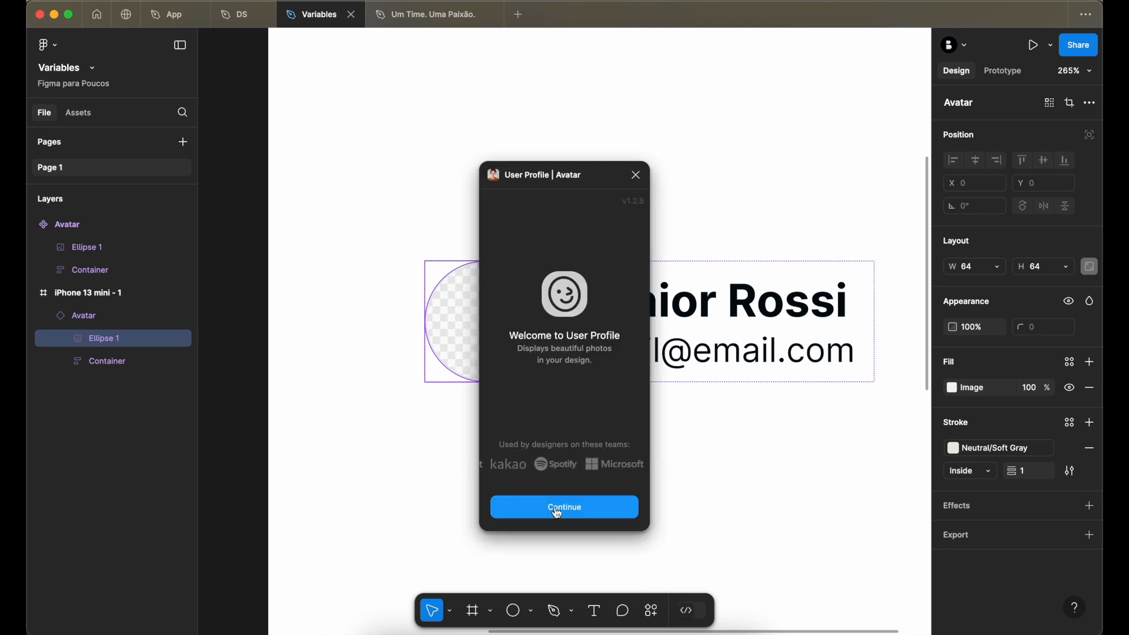
left_click(564, 508)
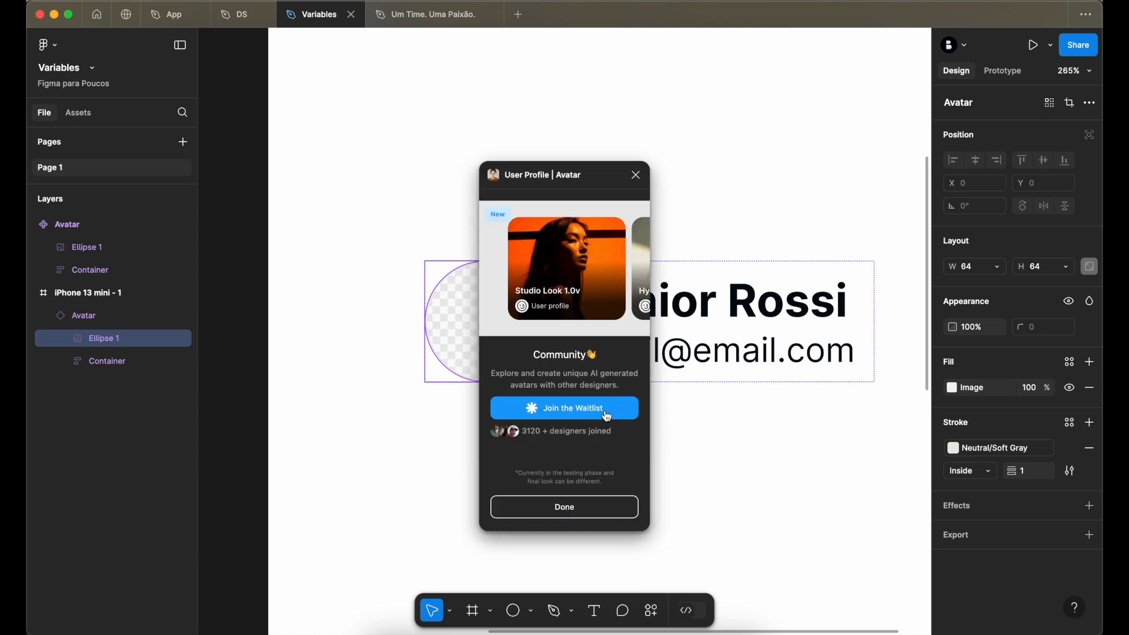
left_click(584, 505)
left_click_drag(573, 175, 825, 141)
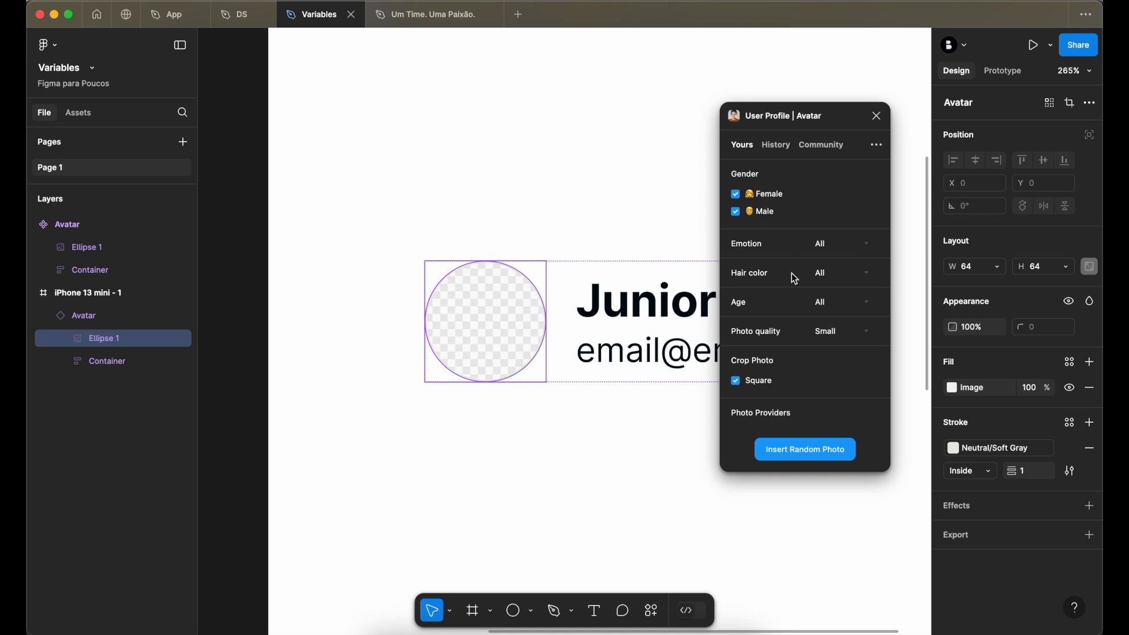
- Set the plugin's photo quality to Thumb and insert a random photo into the instance's avatar circle
left_click(831, 308)
left_click(829, 304)
left_click(826, 333)
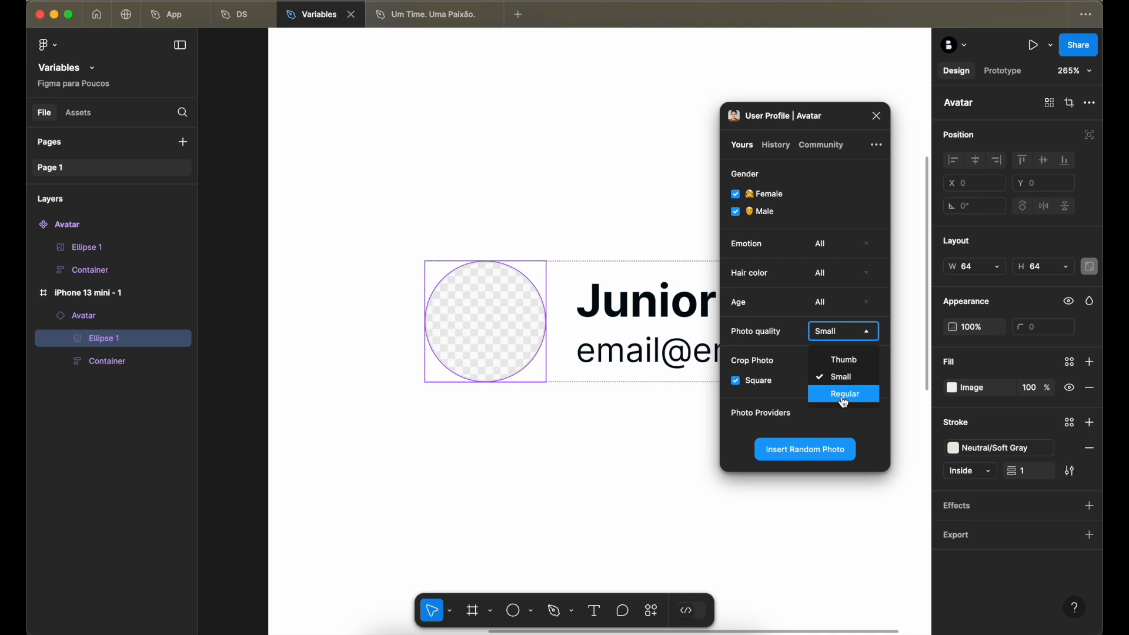
left_click(844, 361)
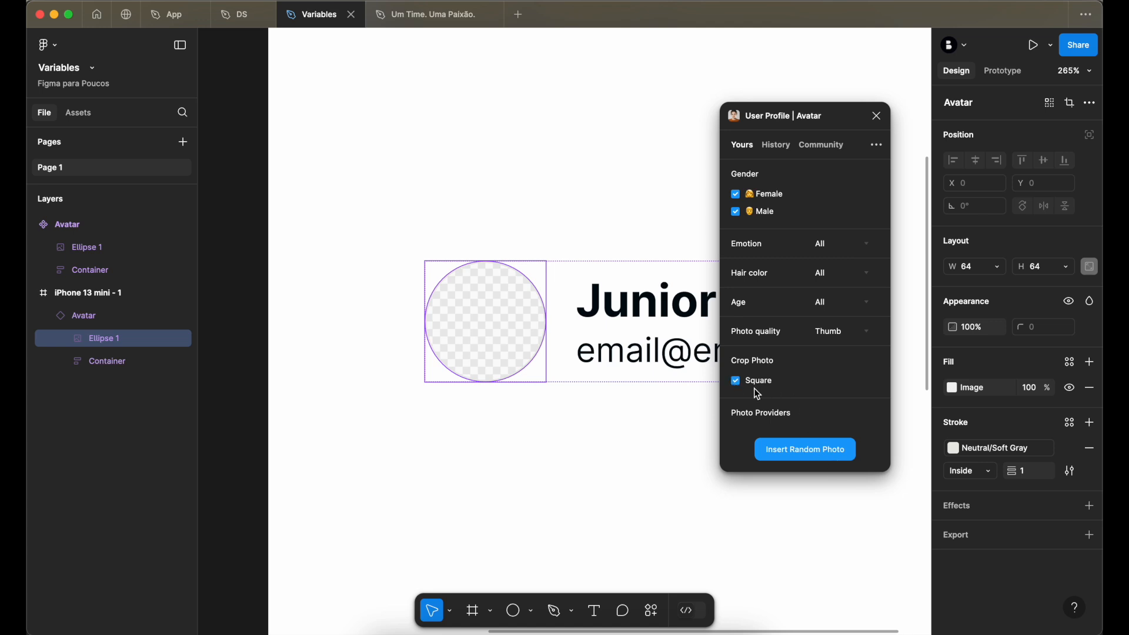
left_click(790, 452)
scroll(562, 346, "up", 3)
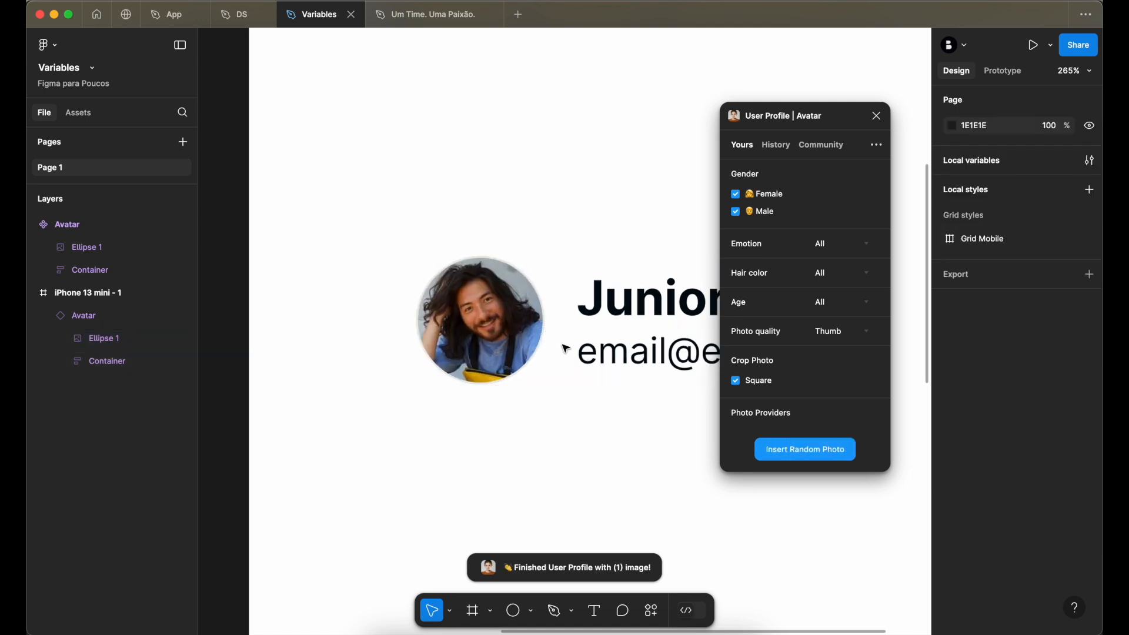
- Replace the photo in the instance's avatar circle with another random one
left_click(483, 310)
scroll(484, 310, "right", 3)
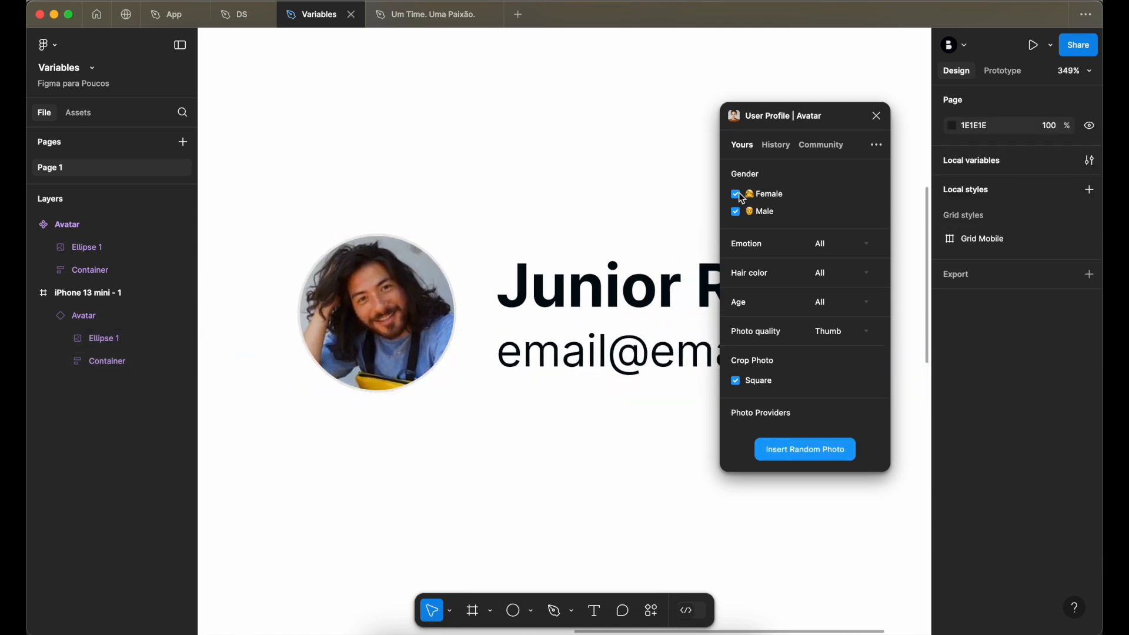
double_click(371, 289)
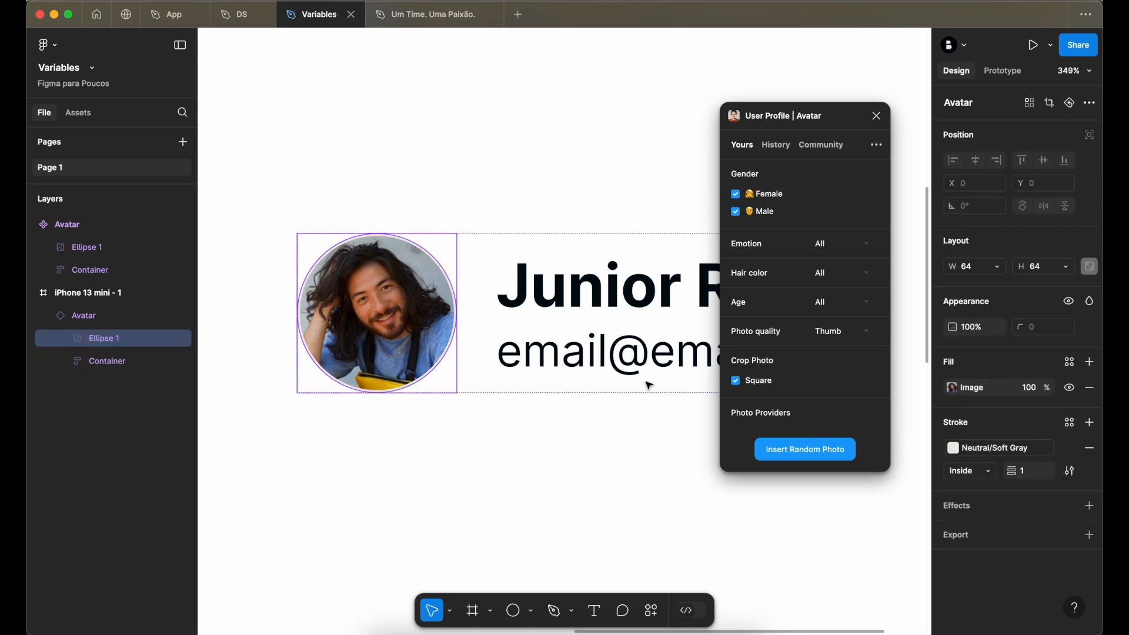
left_click(807, 449)
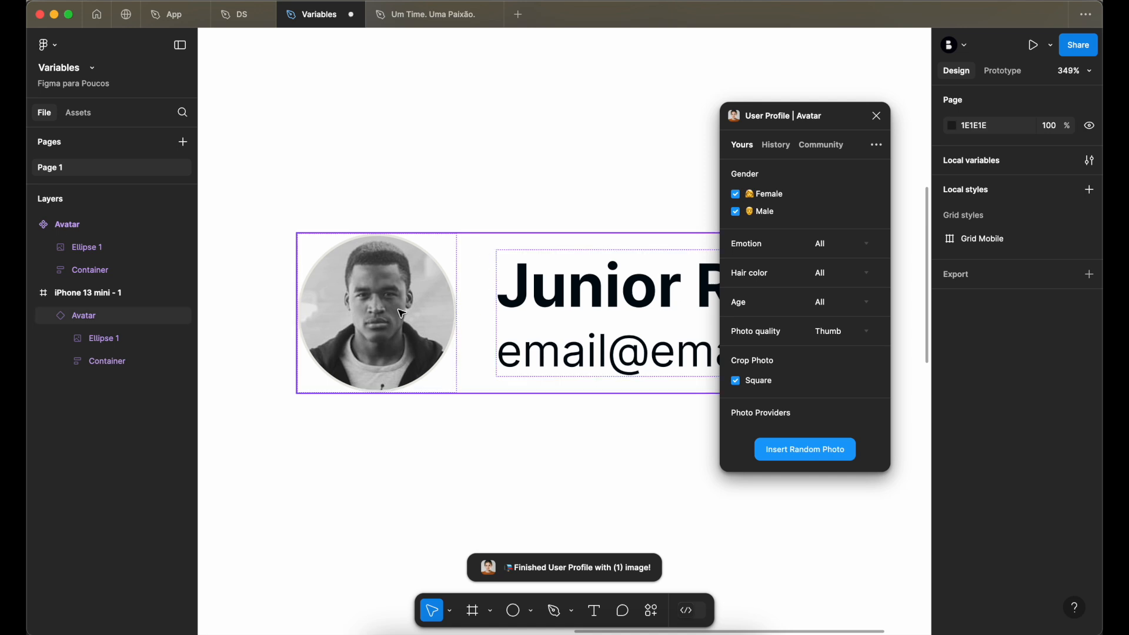
- Exclude Male from the plugin's gender filter and insert a random female photo into the instance's avatar circle
left_click(735, 212)
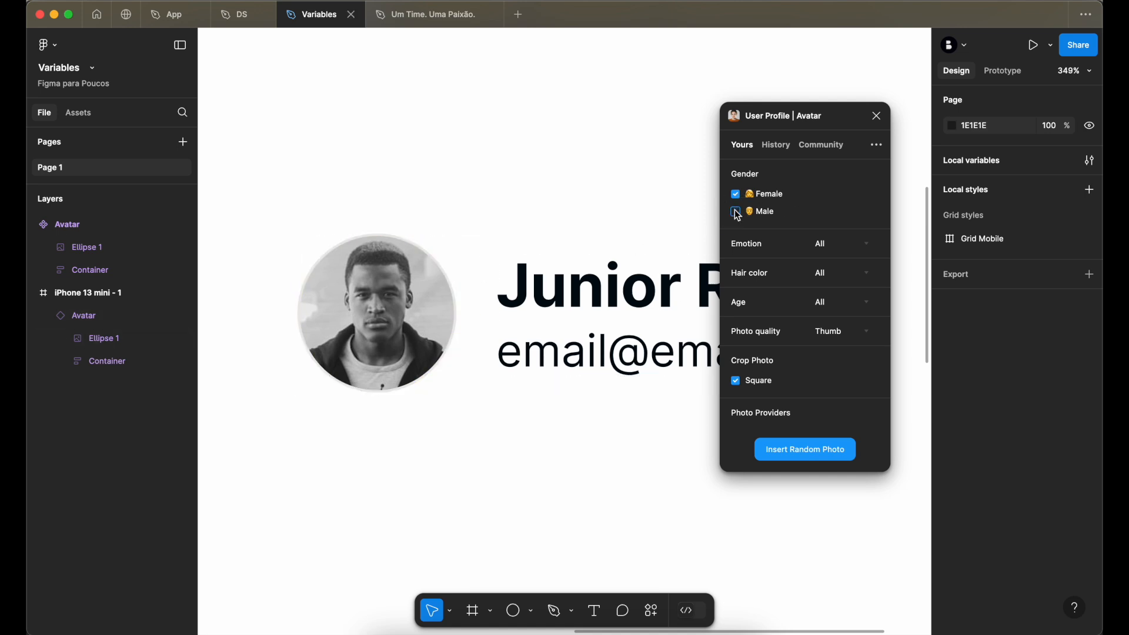
left_click(449, 357)
double_click(448, 357)
left_click(795, 452)
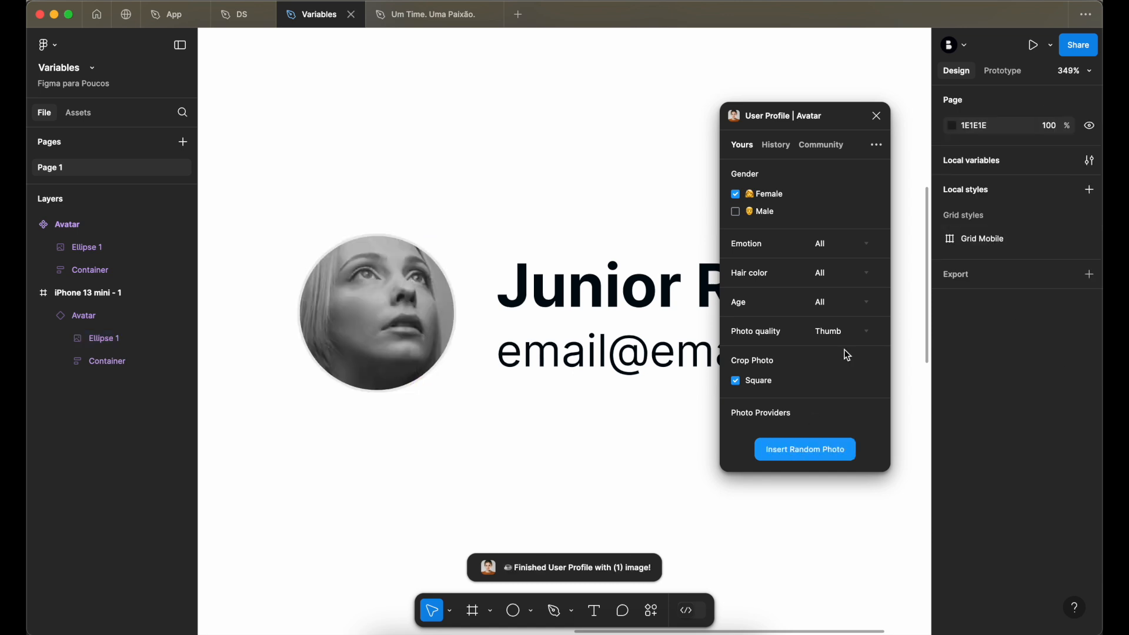
- Set the plugin's Emotion filter to Smile
left_click(834, 246)
left_click(835, 247)
left_click(844, 252)
left_click(844, 265)
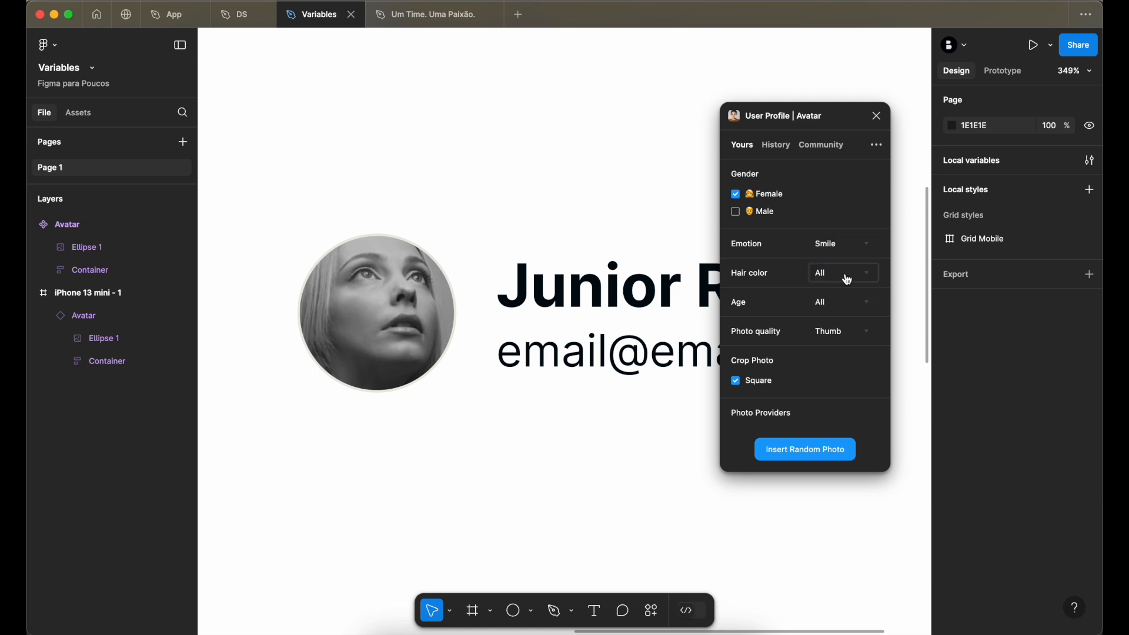
- Insert a random smiling female photo into the instance's avatar circle and close the photo plugin
left_click(100, 338)
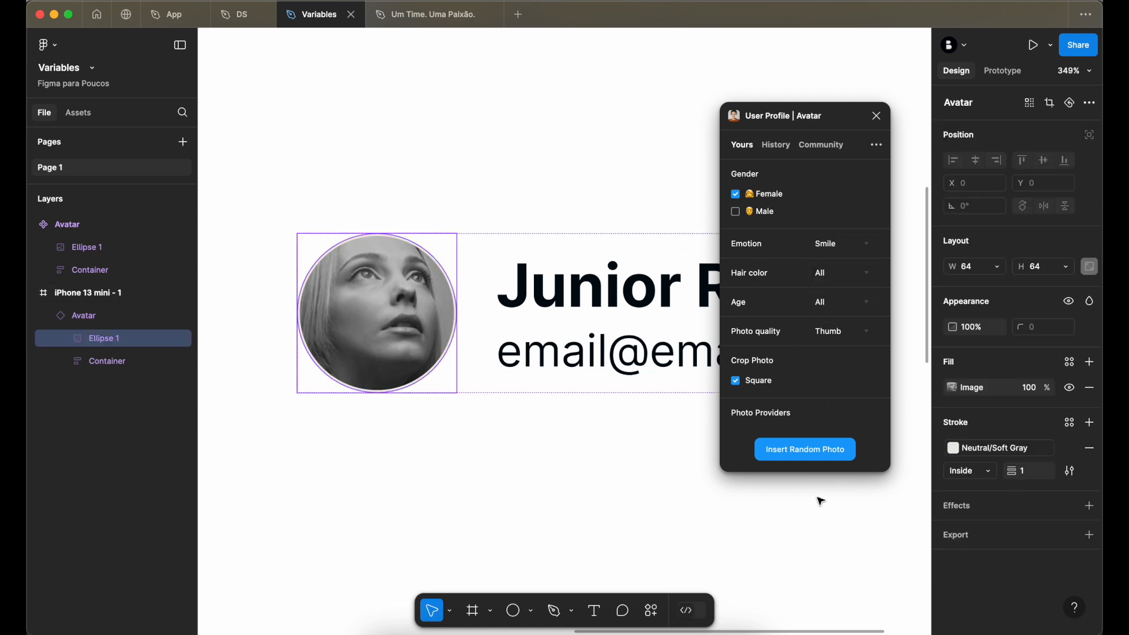
left_click(808, 452)
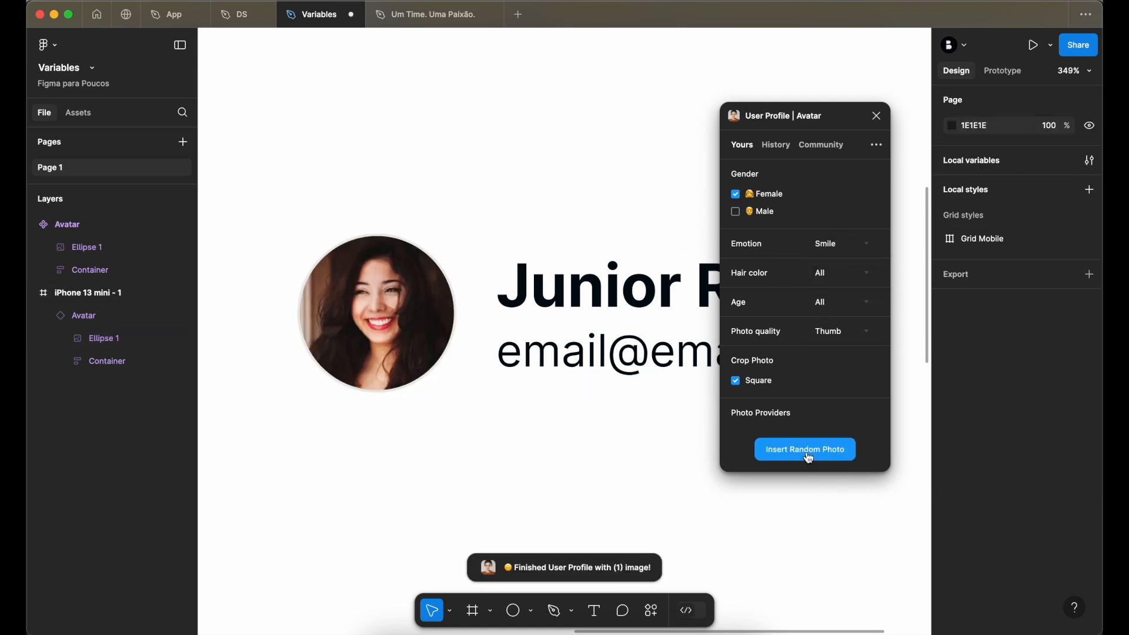
left_click(876, 115)
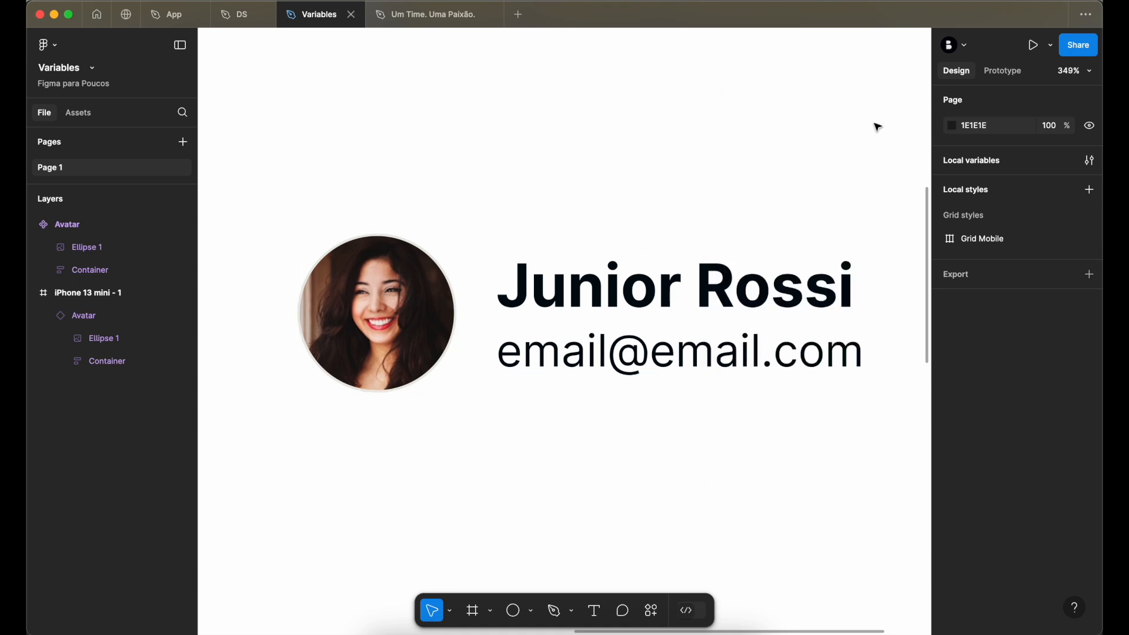
- Duplicate the avatar instance directly below itself in the mobile frame and wrap both copies in a vertical auto layout
scroll(437, 285, "down", 5)
left_click(411, 290)
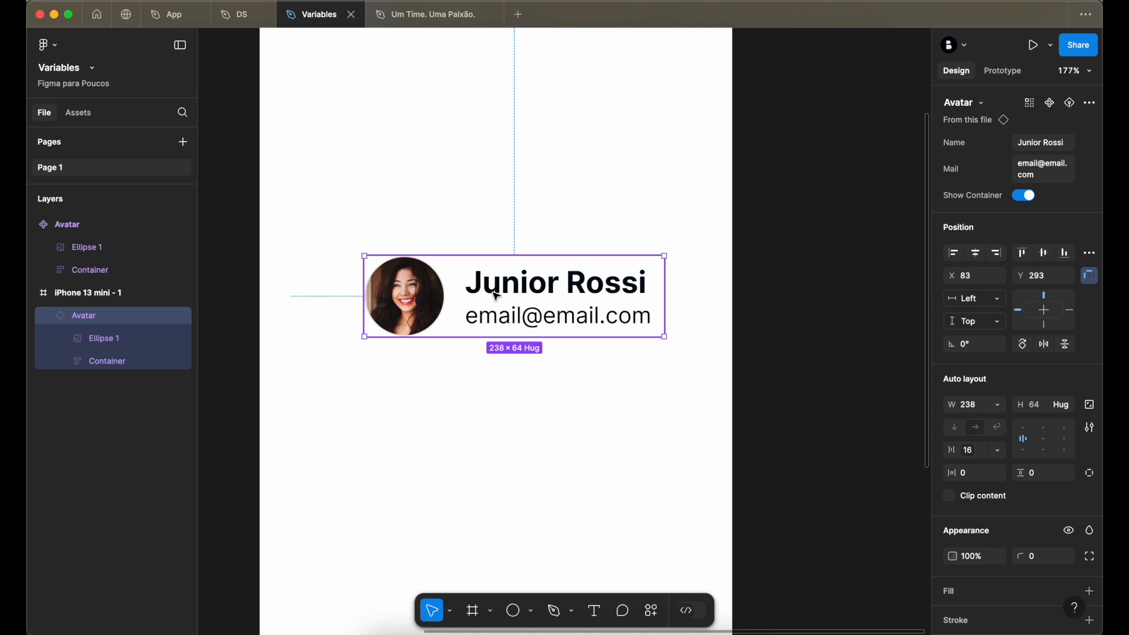
scroll(495, 297, "left", 3)
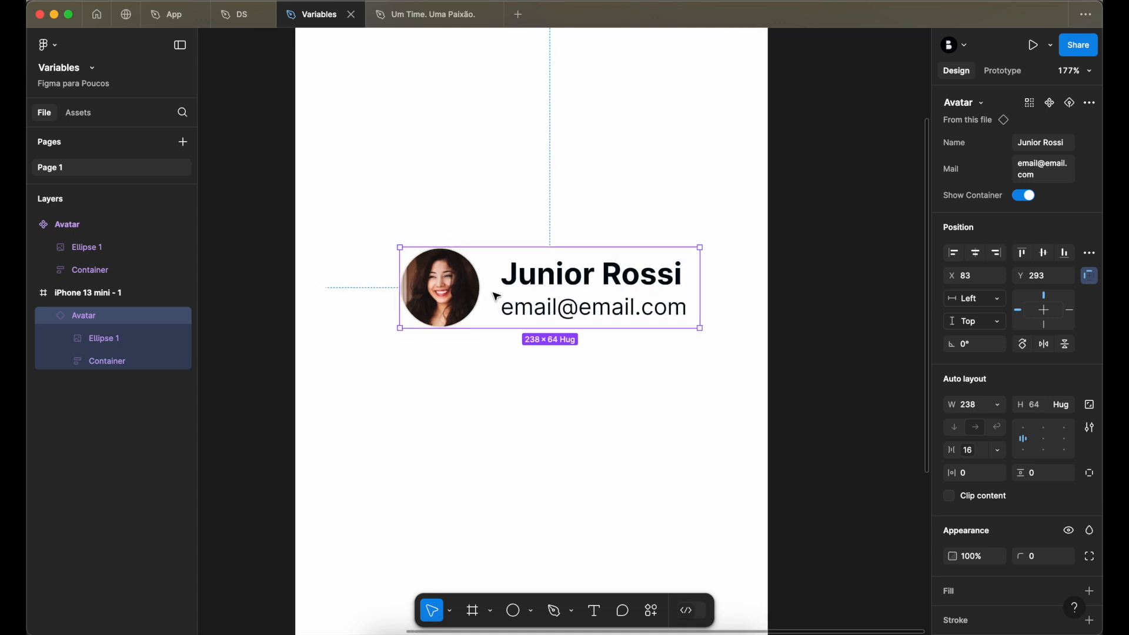
scroll(496, 296, "left", 4)
scroll(496, 297, "up", 2)
scroll(497, 295, "right", 2)
scroll(497, 296, "up", 1)
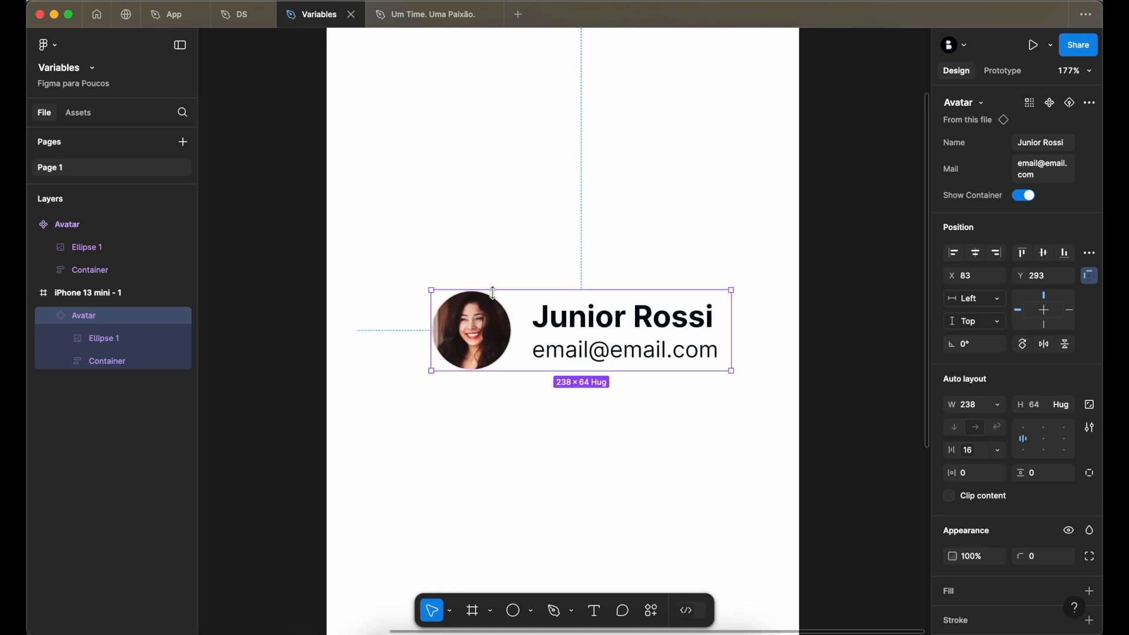
scroll(487, 347, "down", 5)
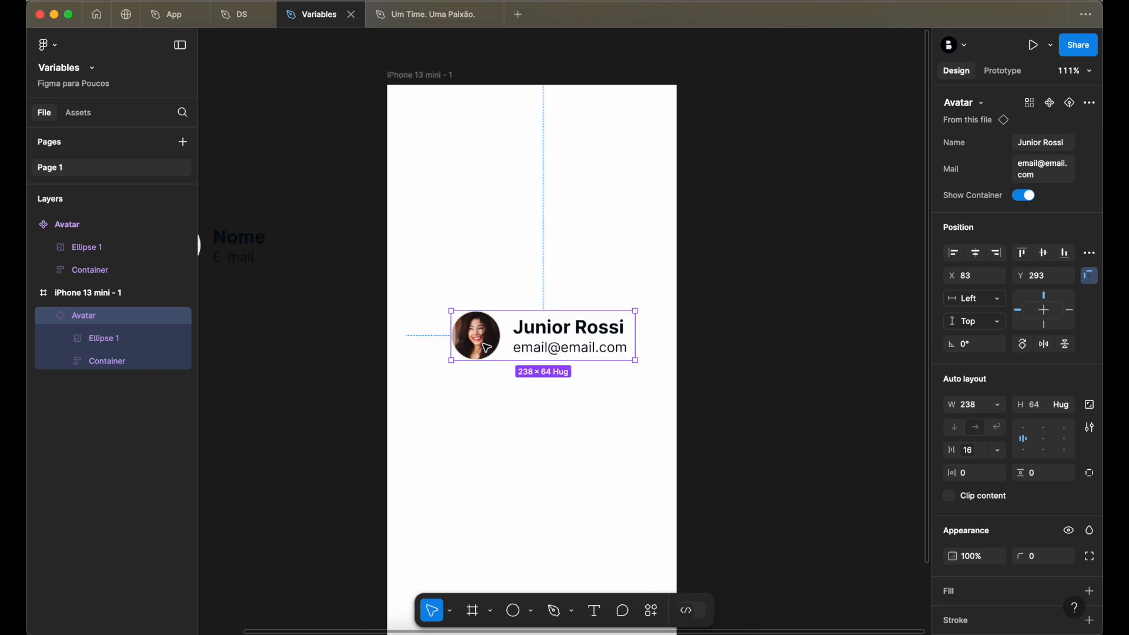
scroll(487, 346, "up", 2)
left_click_drag(516, 253, 521, 338)
left_click(514, 263, "shift")
key("shift+a")
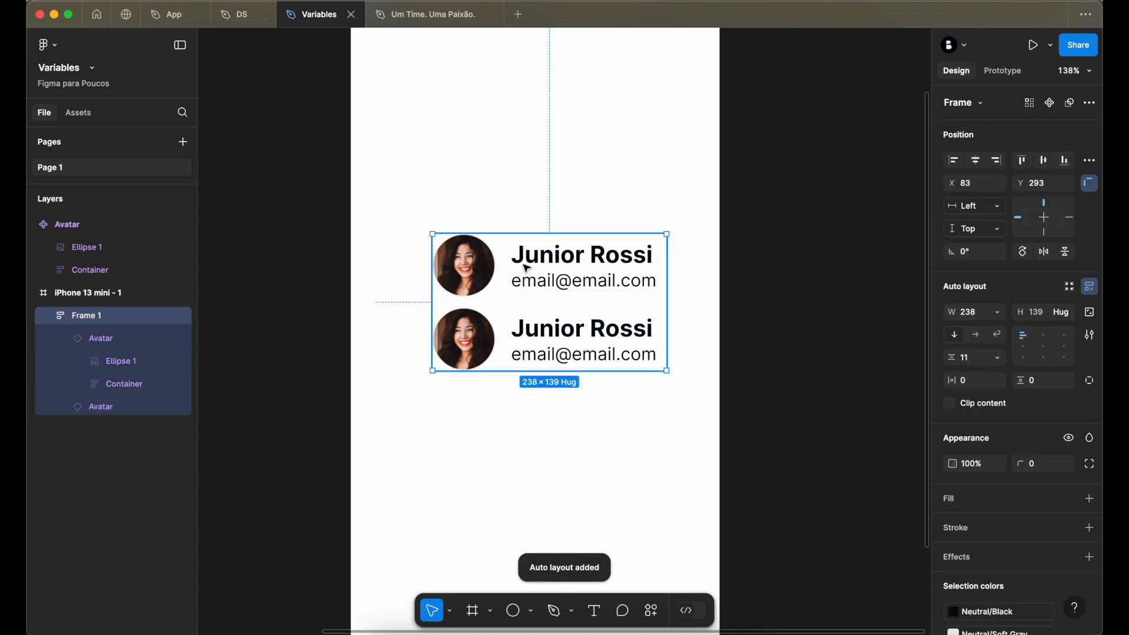
- Duplicate the second avatar instance inside the auto layout until the list holds six avatars
double_click(543, 353)
key("super+d")
key("super+d")
key("super+d")
key("super+d")
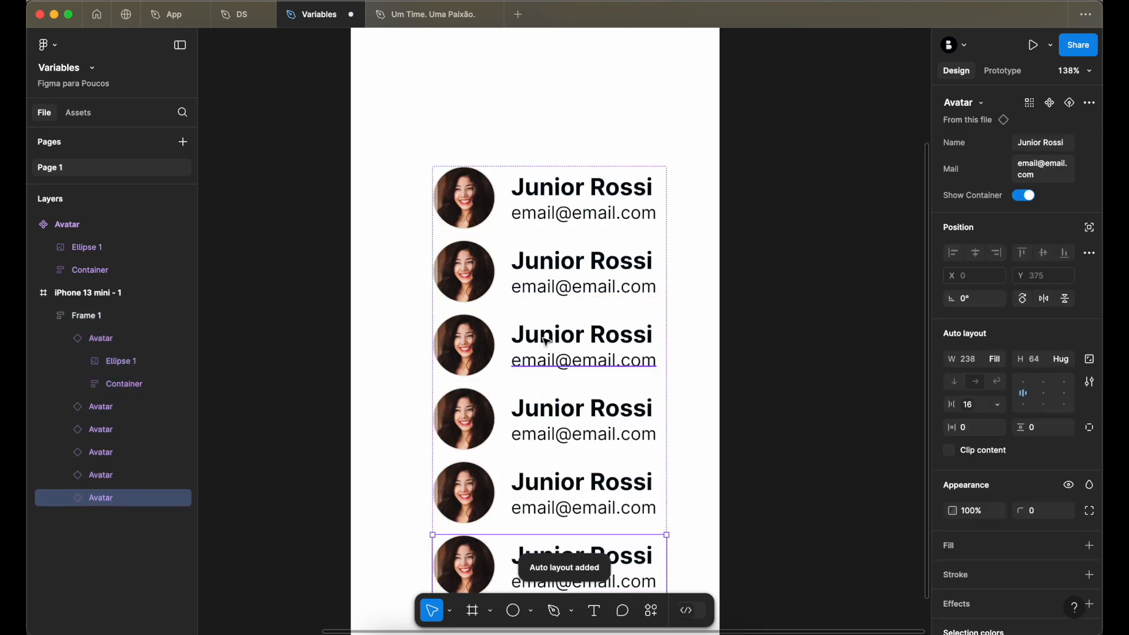
- Apply the md gap variable (16) to the avatar list's vertical spacing and move the list up and left within the mobile frame
key("Escape")
left_click(559, 204)
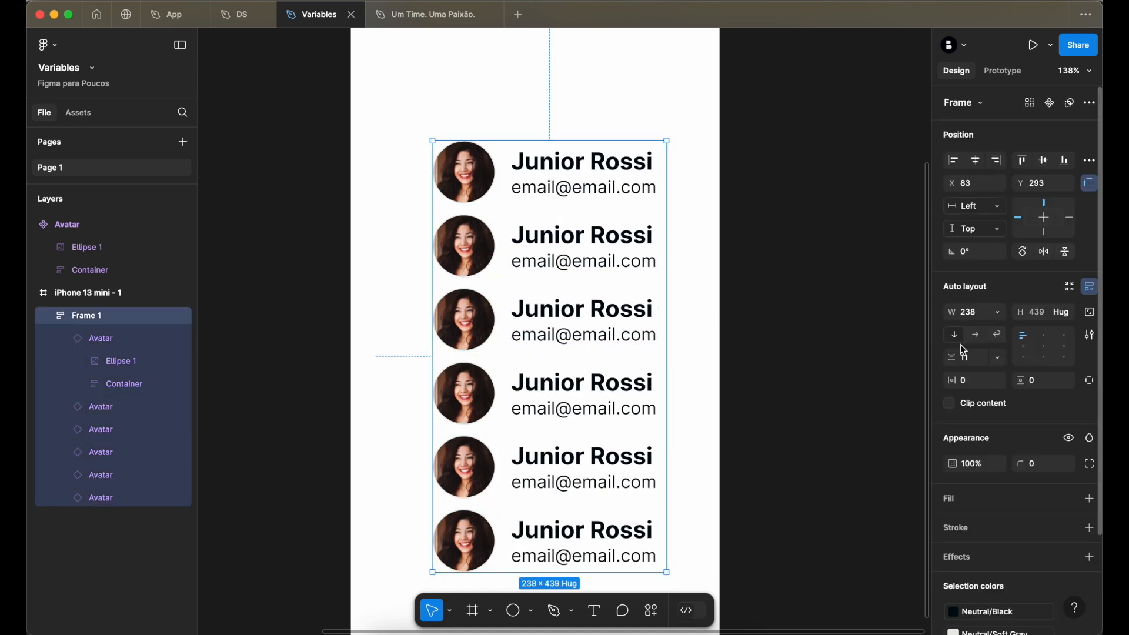
left_click(999, 357)
left_click(997, 405)
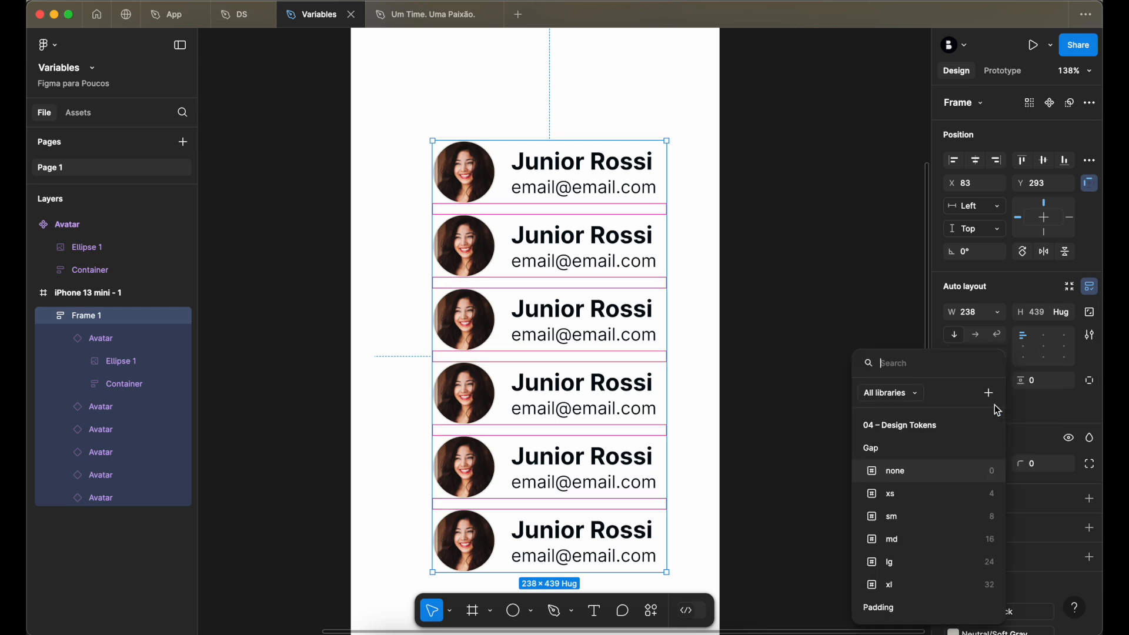
type("gap")
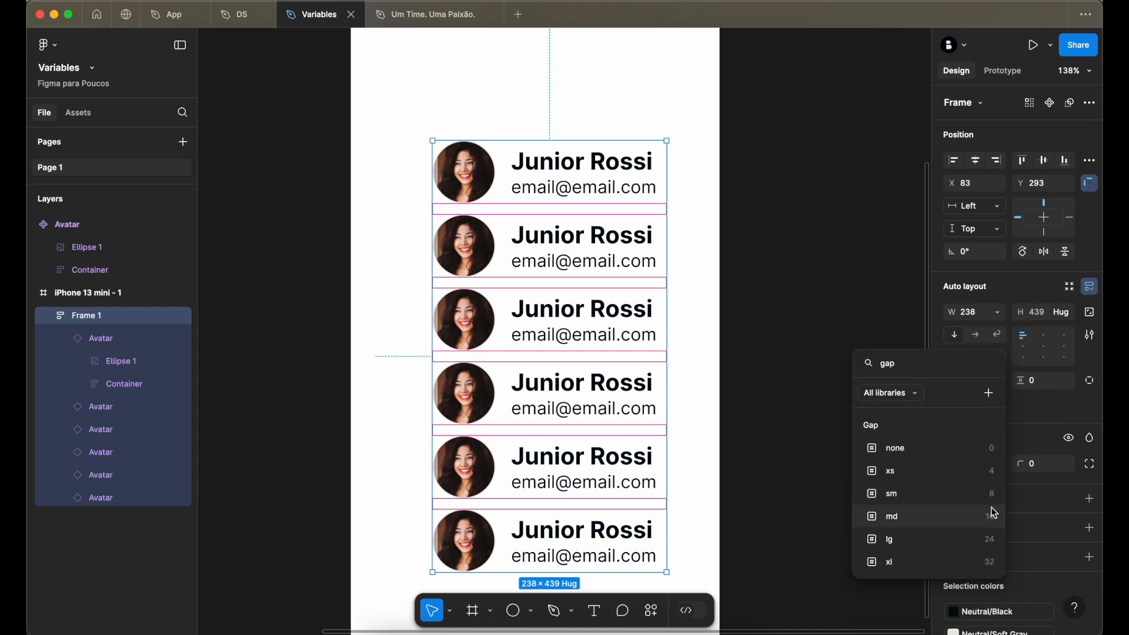
left_click(938, 520)
left_click(821, 293)
left_click_drag(596, 207, 570, 125)
scroll(586, 163, "up", 2)
- Fill the circles of the five lower avatars with random smiling photos from User Profile | Avatar, with both Female and Male enabled
left_click(442, 251, "super")
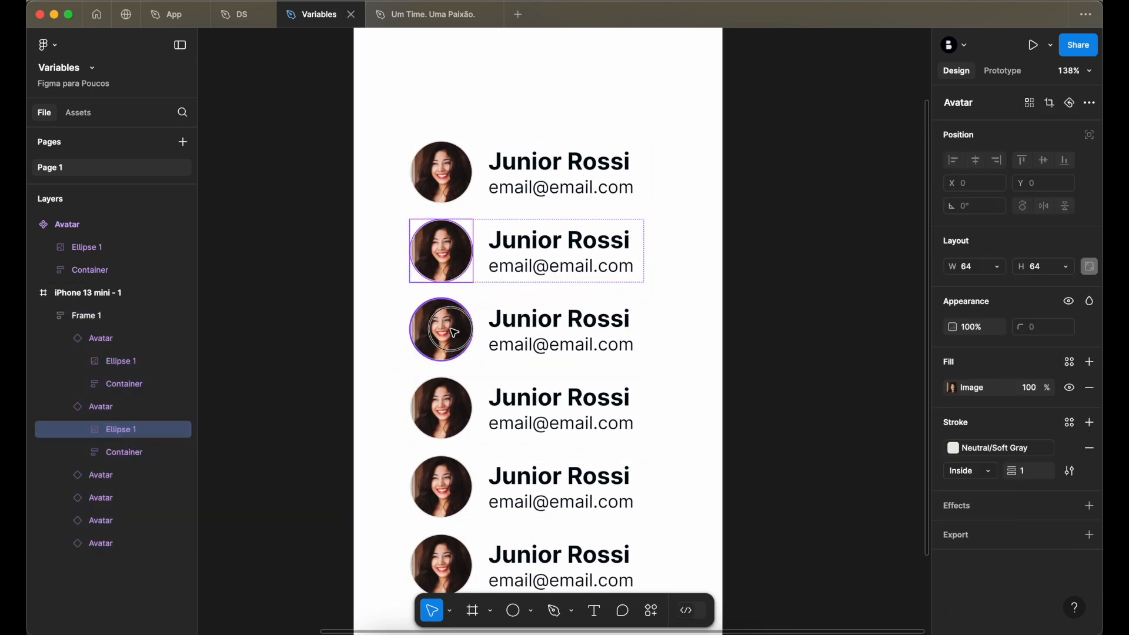
left_click(442, 329, "shift+super")
left_click(444, 407, "shift+super")
left_click(447, 507, "shift+super")
left_click(447, 573, "shift+super")
key("super+k")
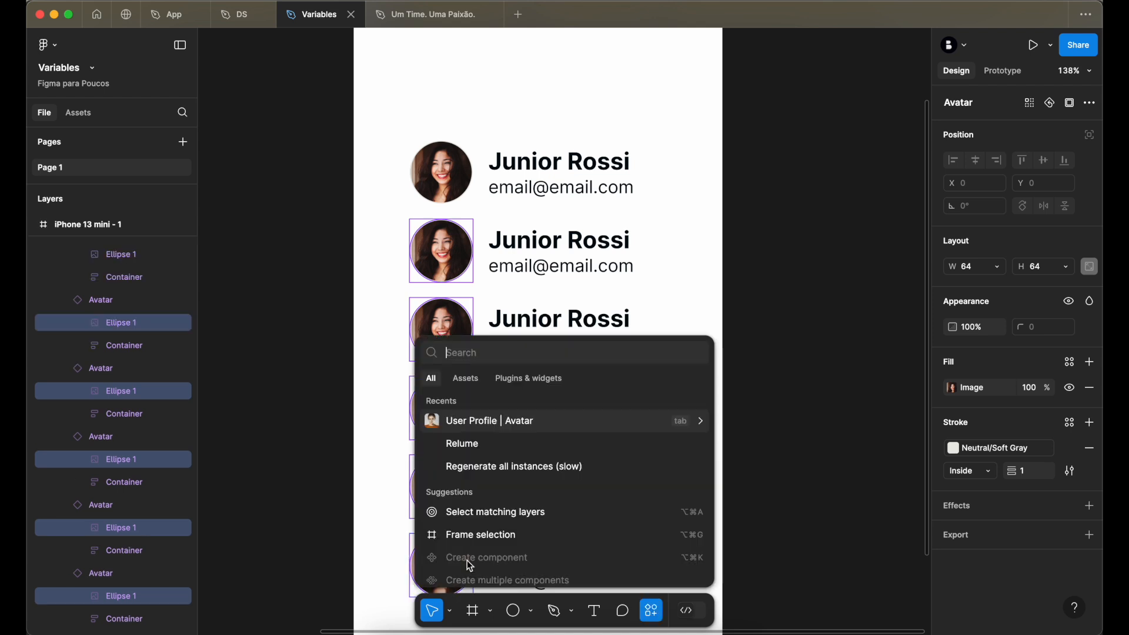
left_click(499, 421)
left_click(736, 213)
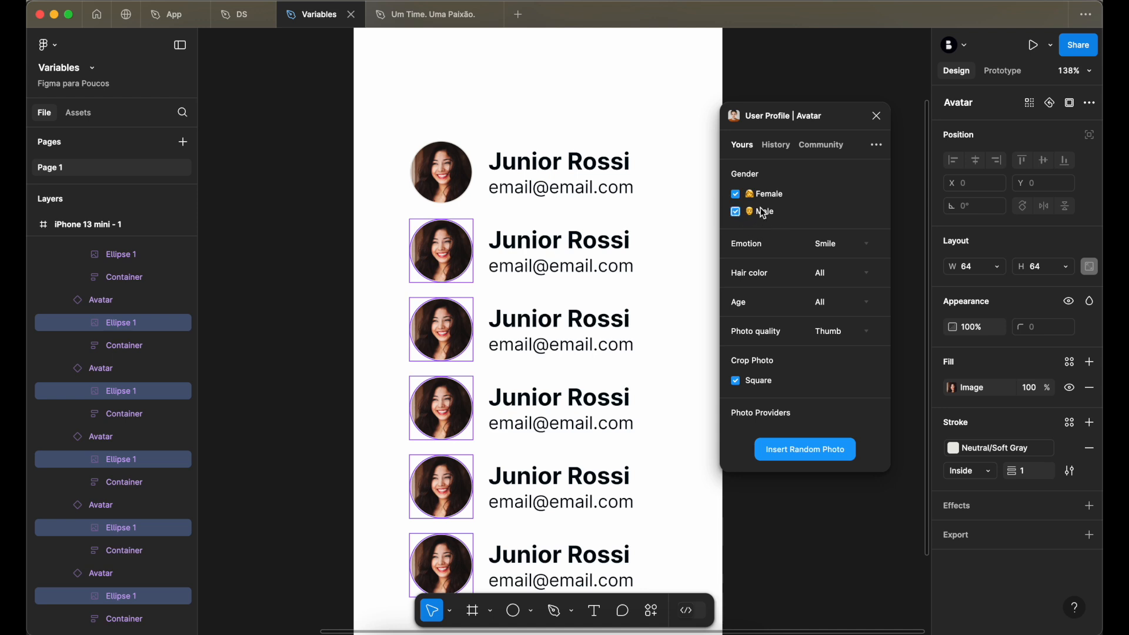
left_click(814, 455)
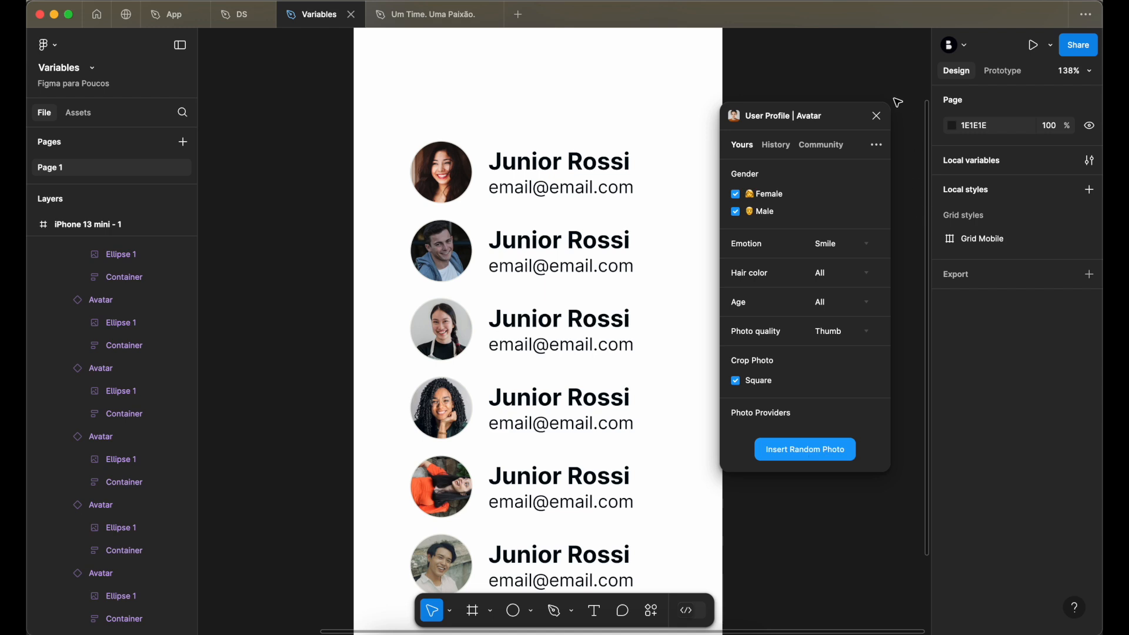
left_click(877, 116)
- Replace the name texts of the first, third, fourth and fifth avatars with random female full names using Random Name Generator
scroll(600, 245, "down", 2)
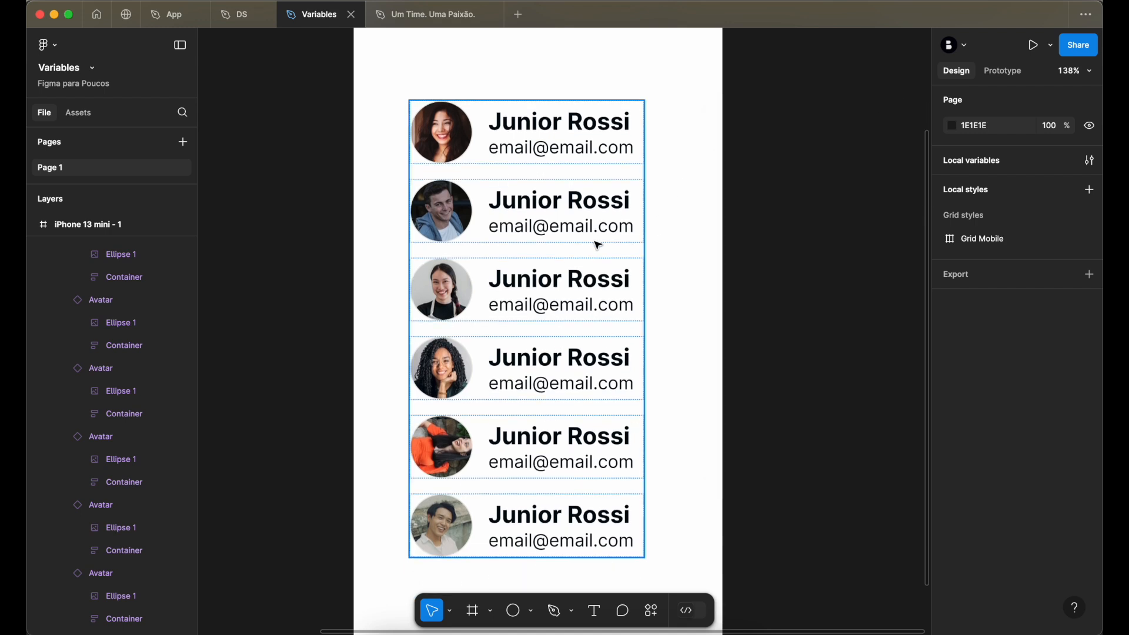
left_click(529, 124)
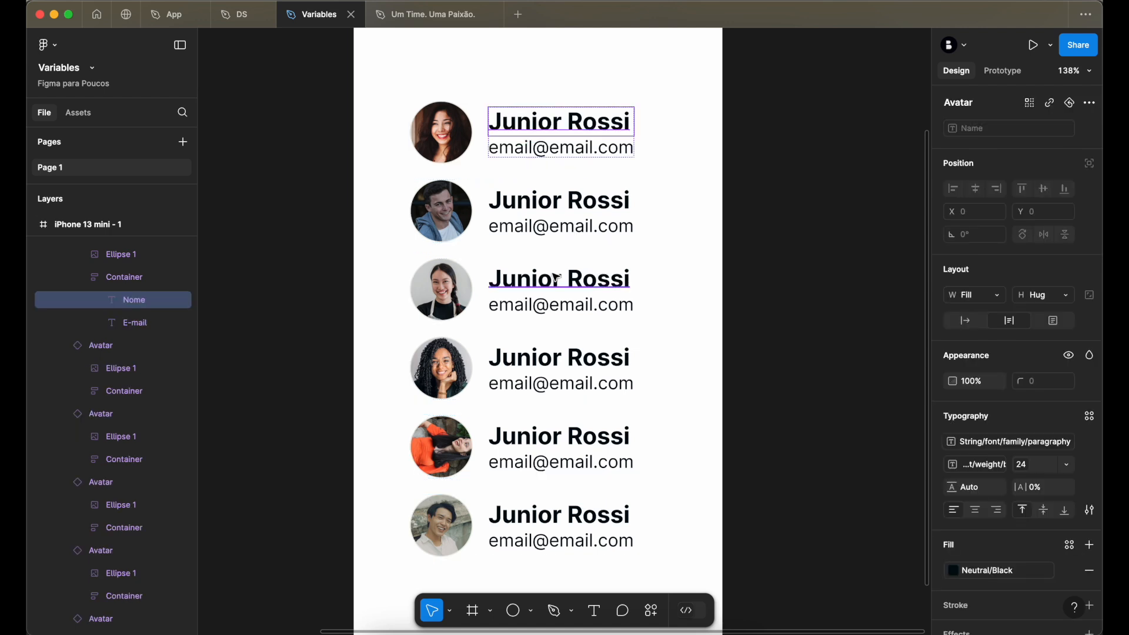
left_click(536, 281, "shift")
left_click(536, 359, "shift")
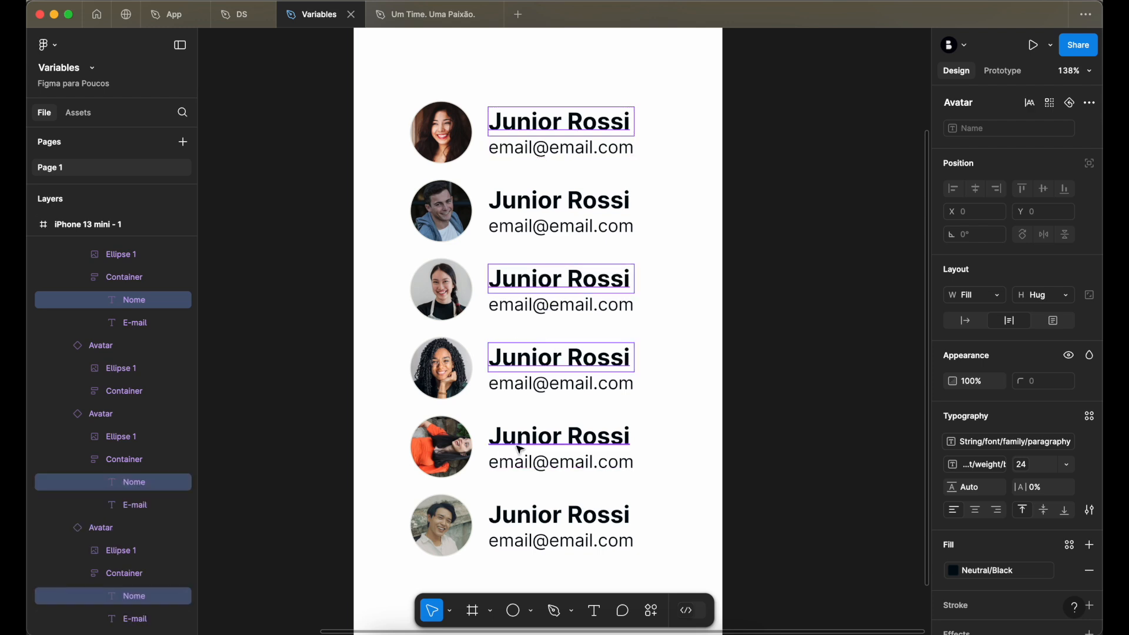
left_click(536, 438, "shift")
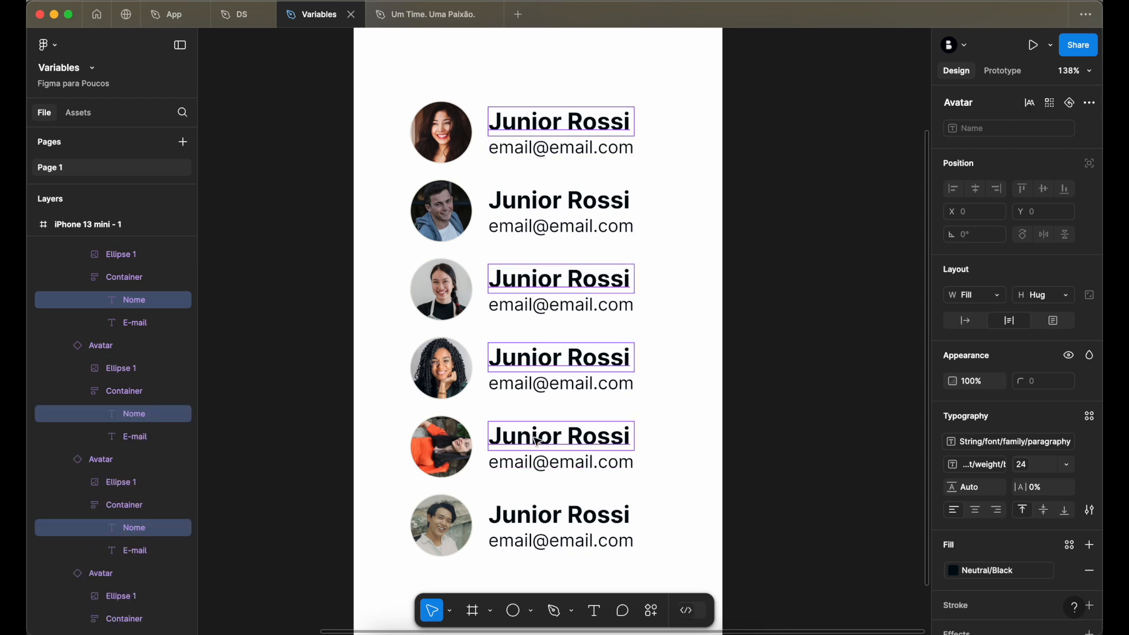
key("super+k")
type("nam")
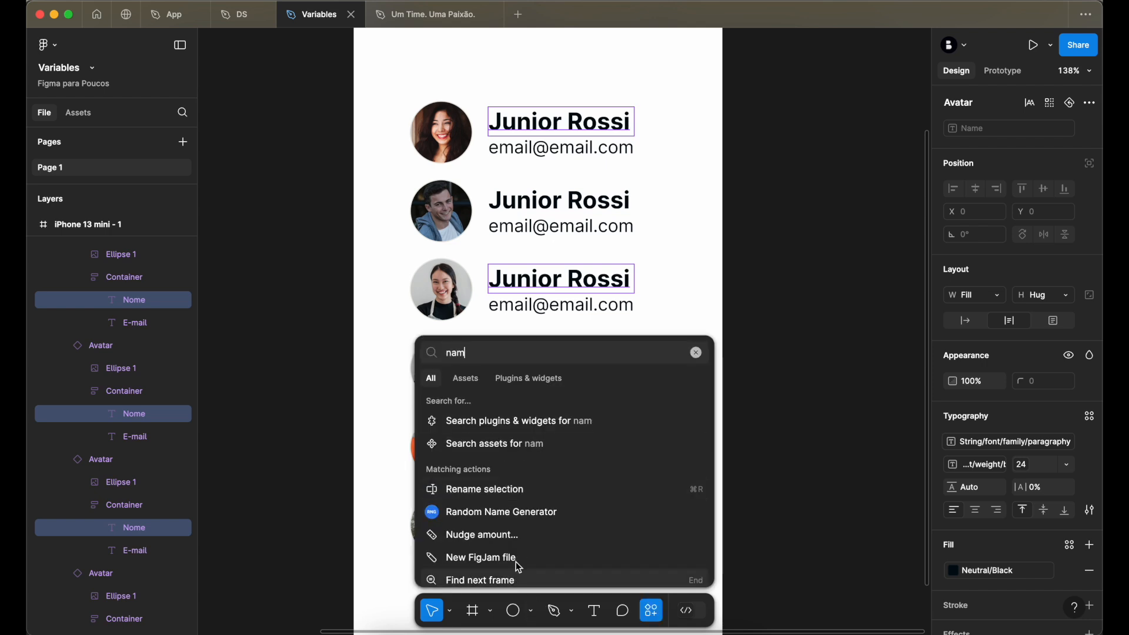
left_click(531, 512)
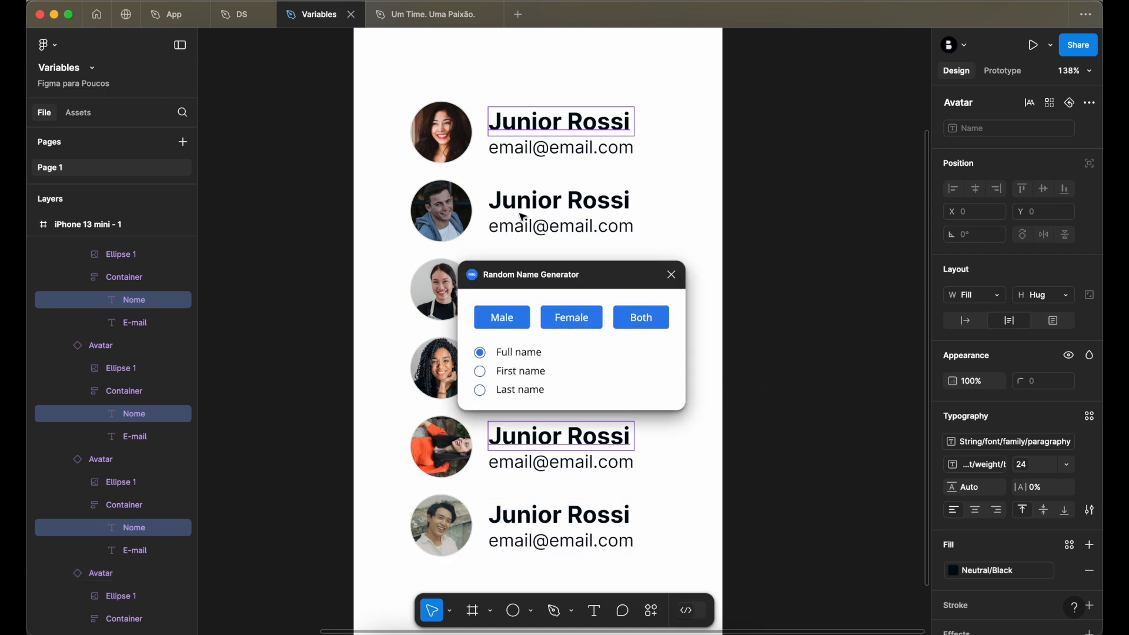
left_click_drag(580, 283, 858, 221)
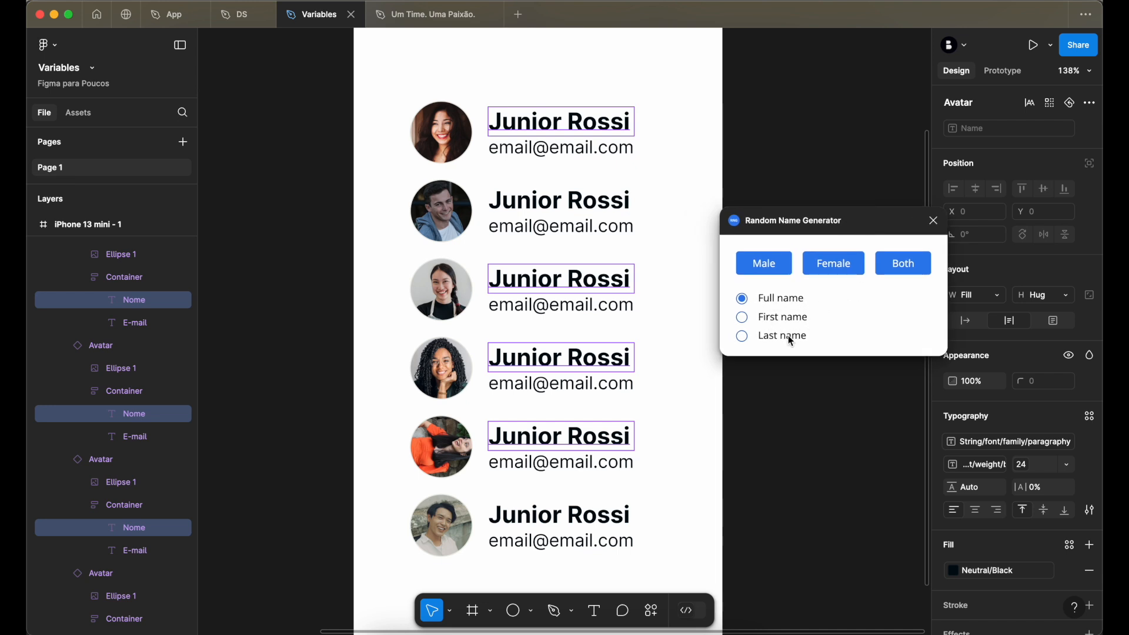
left_click(846, 272)
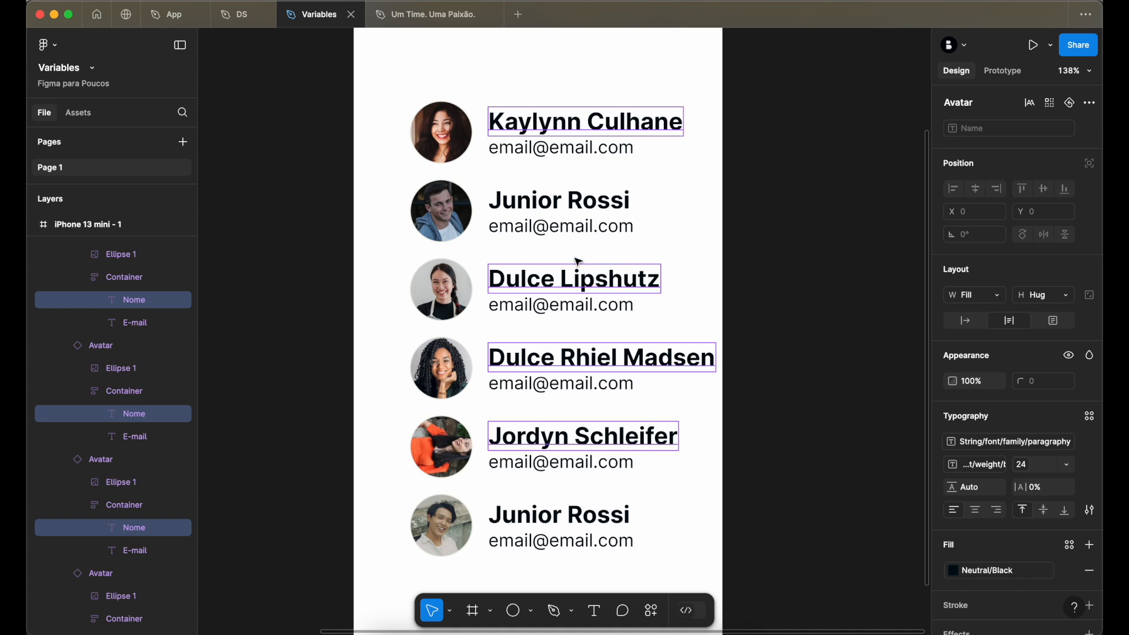
- Replace the name texts of the second and sixth avatars with random male full names using Random Name Generator
left_click(586, 204)
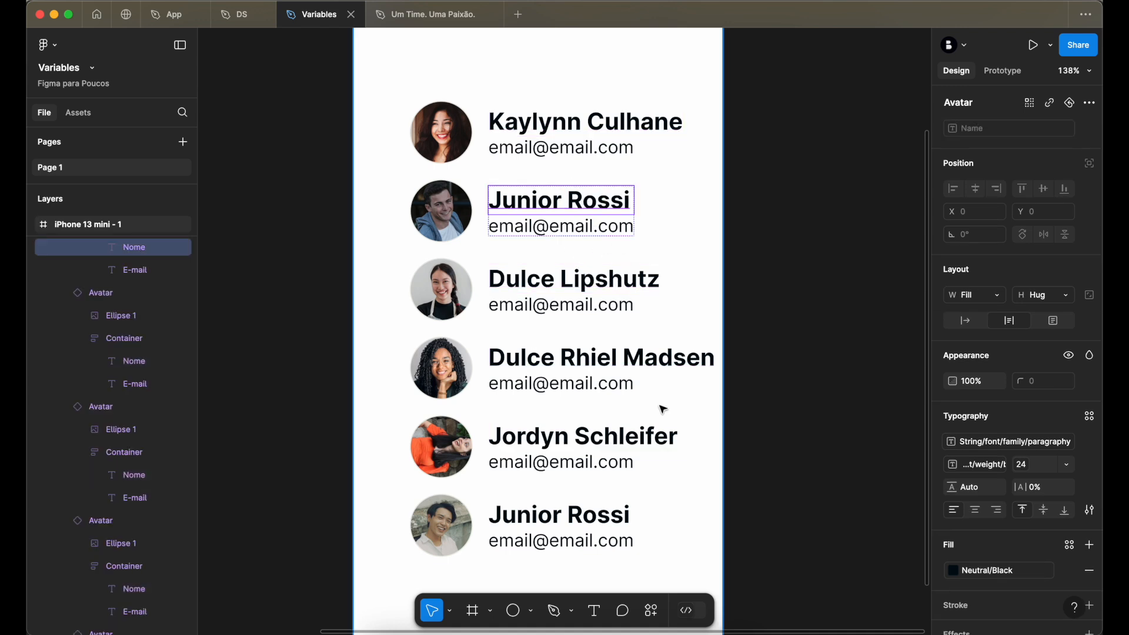
left_click(560, 511, "shift")
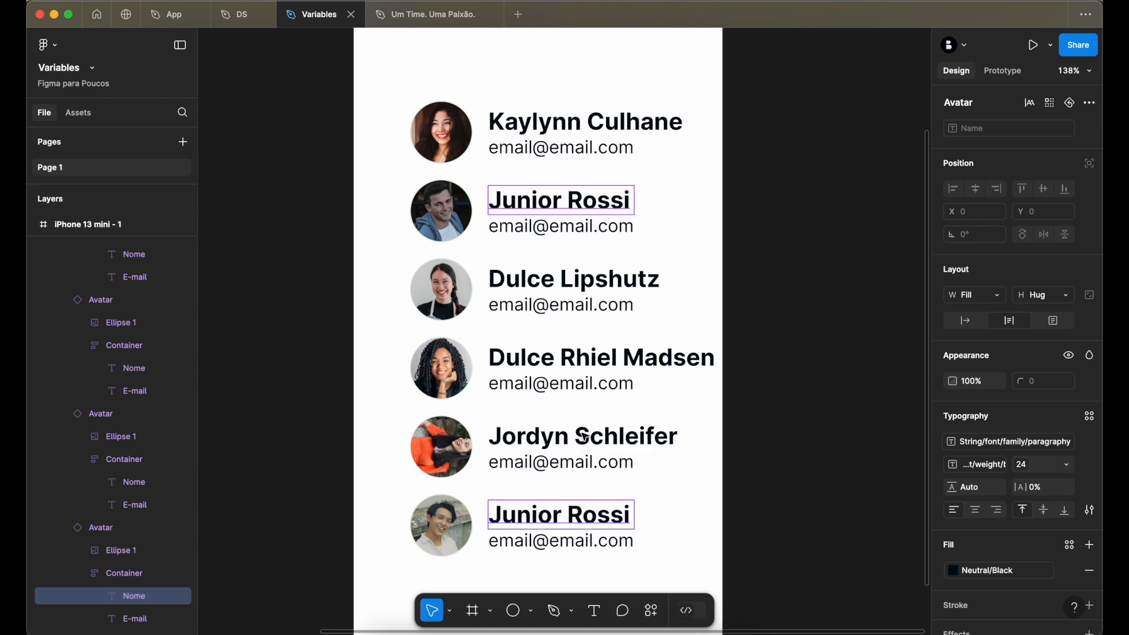
key("super+k")
left_click(576, 425)
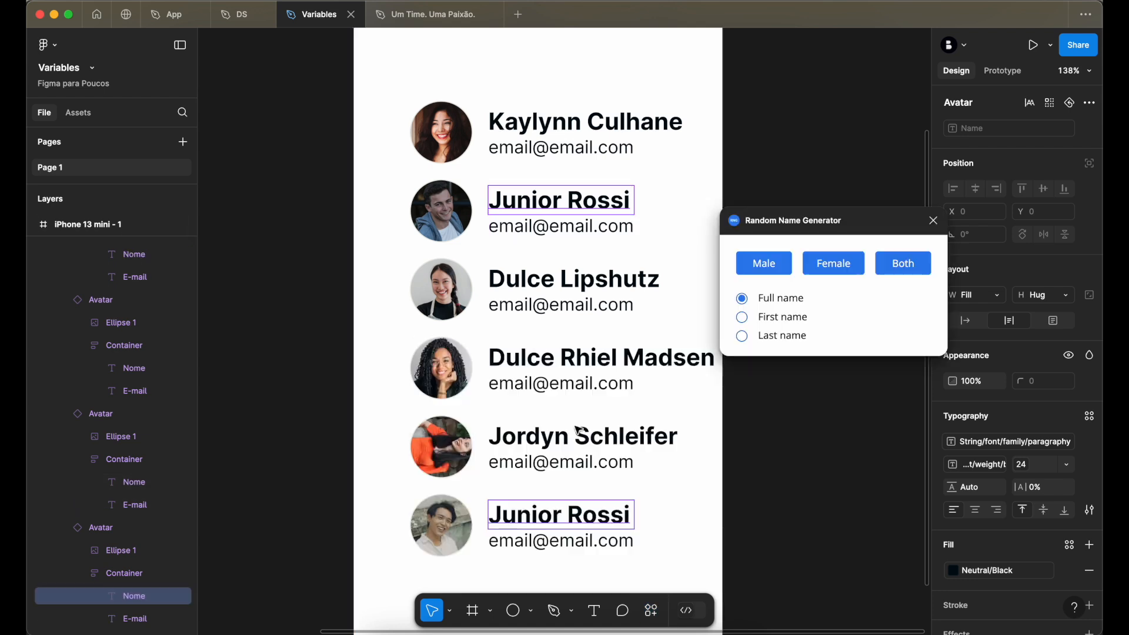
left_click(770, 266)
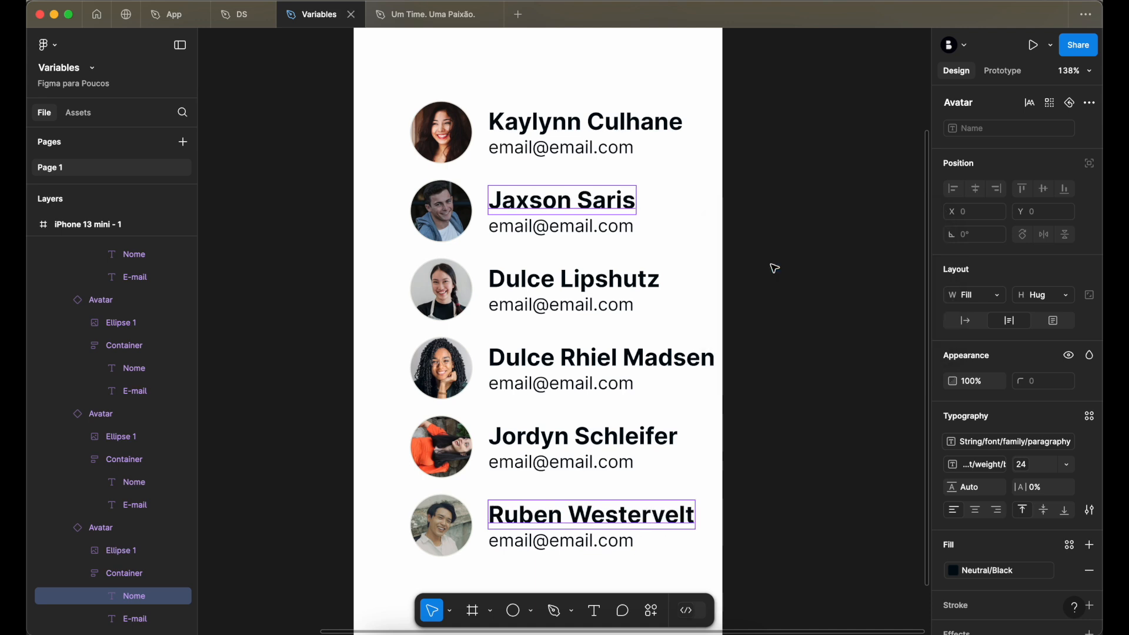
left_click(834, 258)
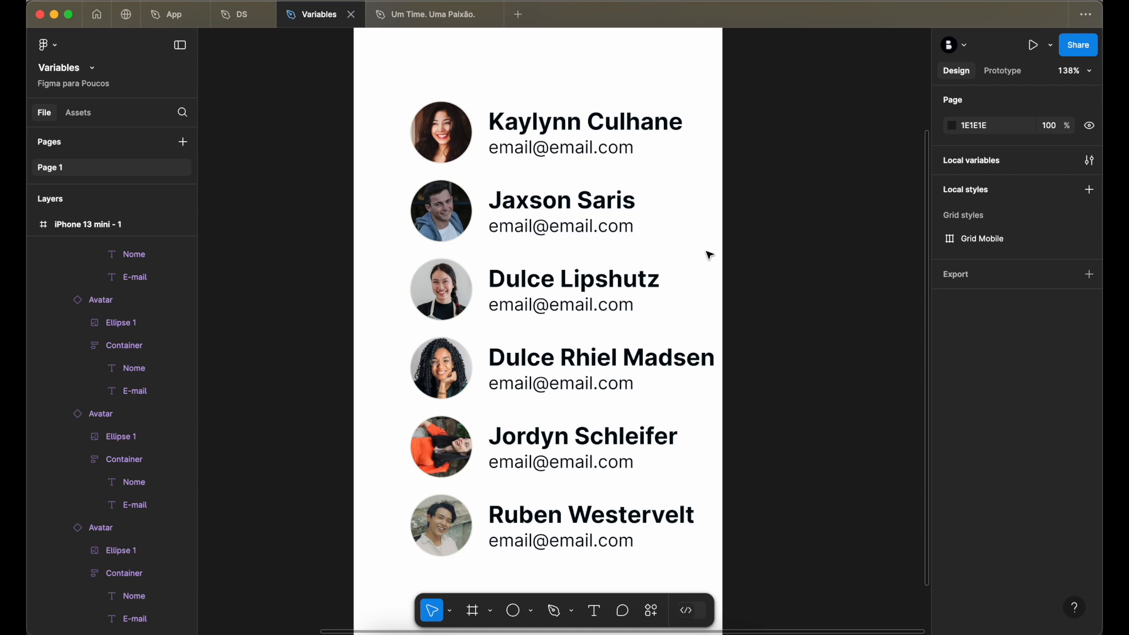
- Launch the Content Reel plugin and move its window off the avatar list
scroll(709, 255, "down", 3)
scroll(709, 255, "left", 3)
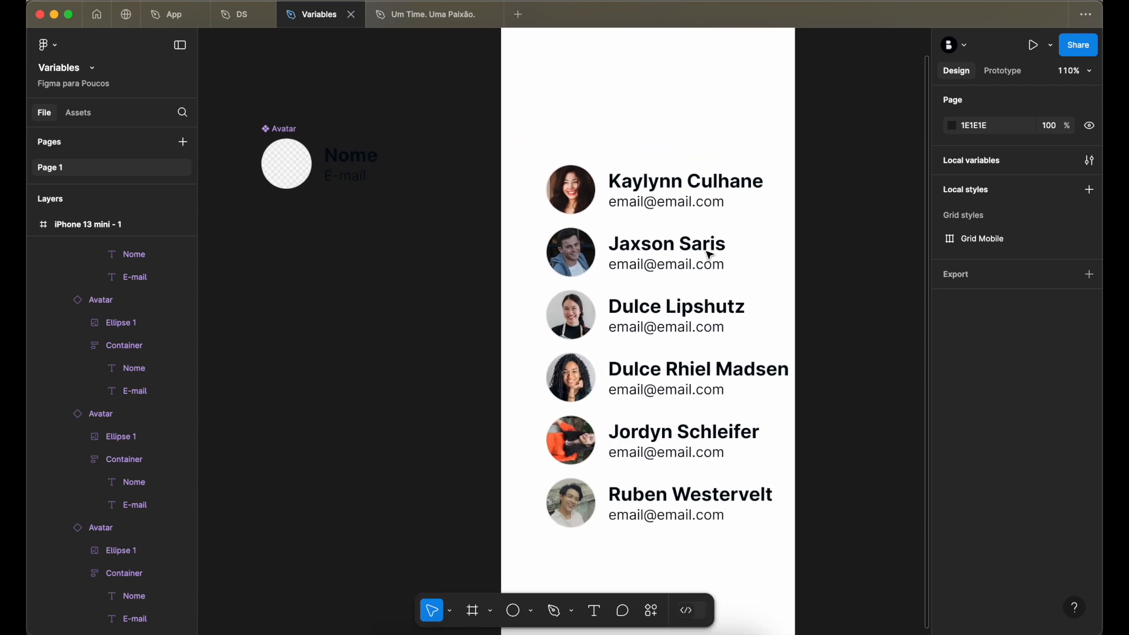
scroll(709, 255, "right", 2)
scroll(709, 255, "up", 1)
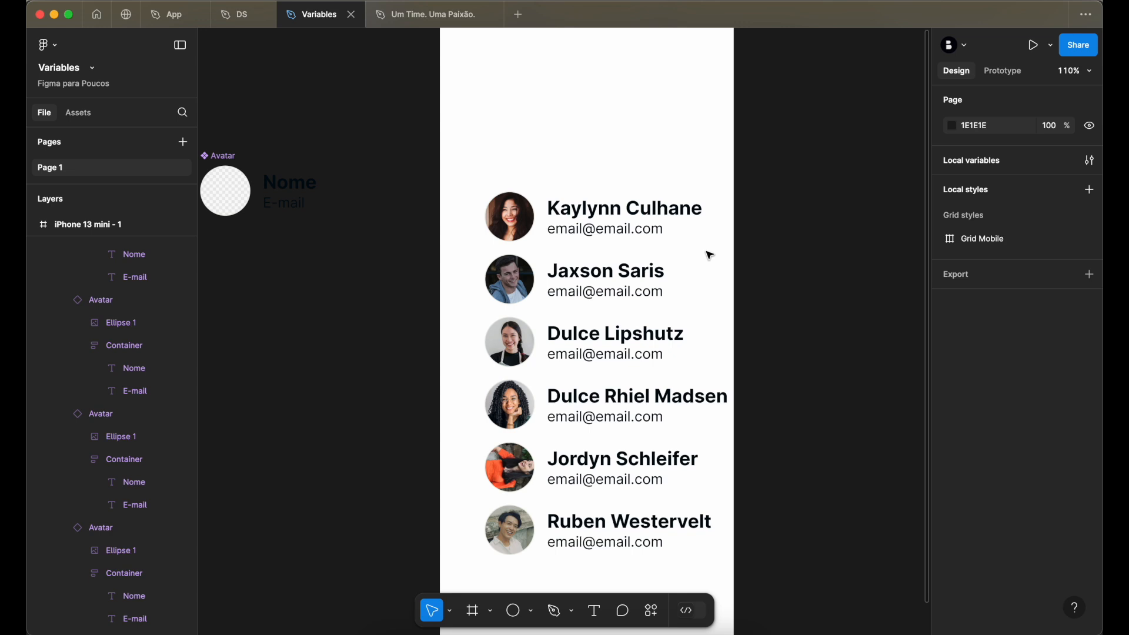
key("super+k")
type("cont")
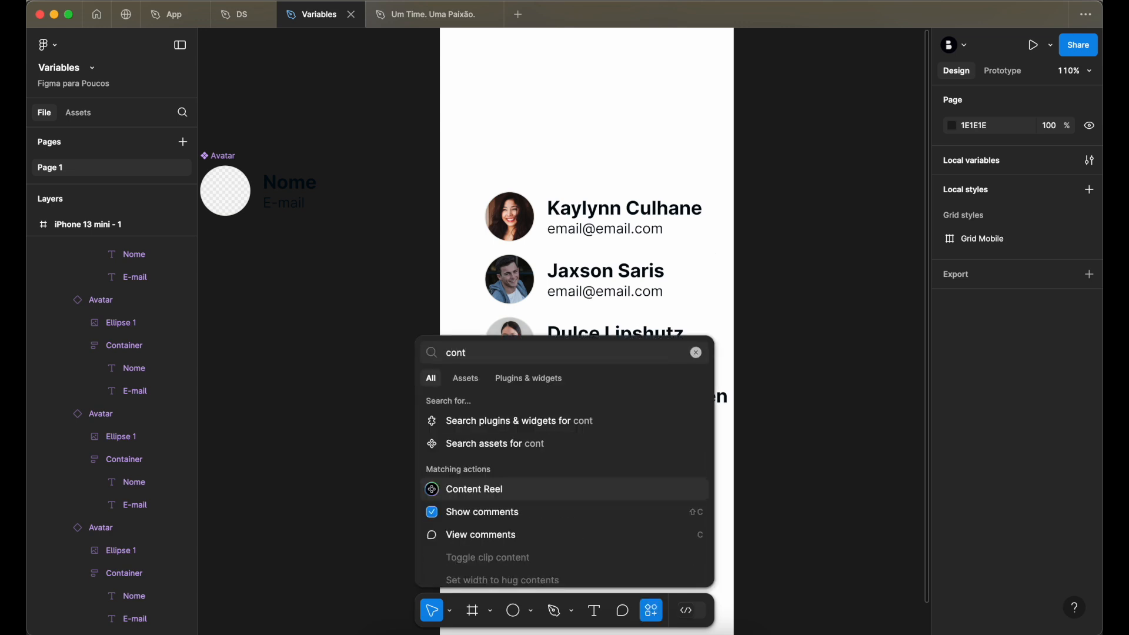
left_click(531, 492)
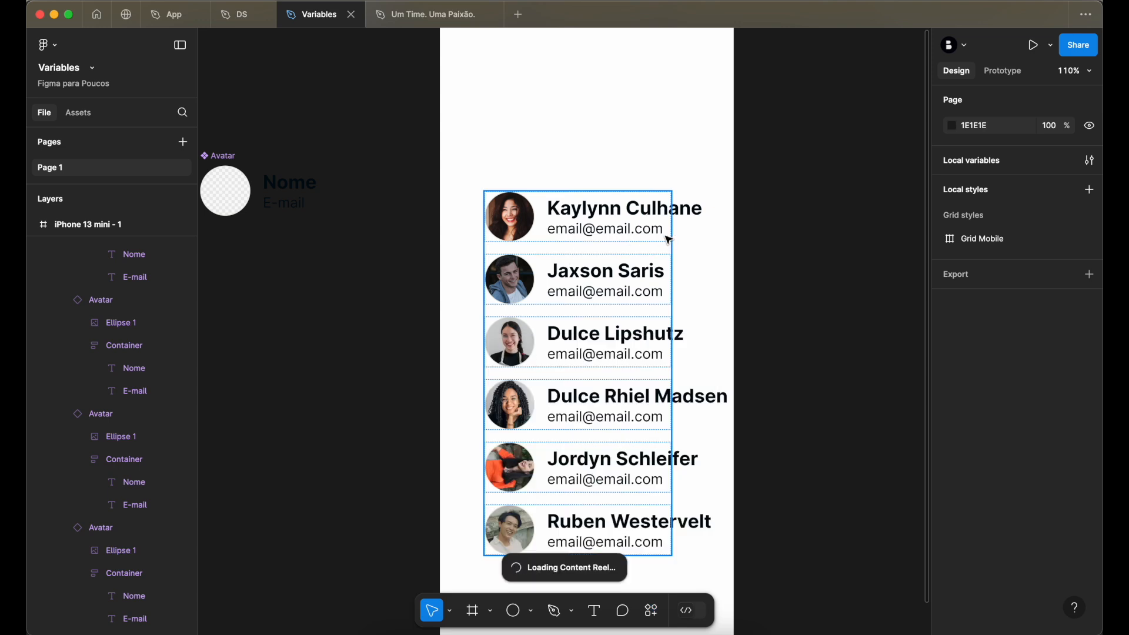
left_click_drag(563, 160, 361, 262)
- Browse Content Reel's text collections and view the Lorem Ipsum entries
scroll(467, 243, "left", 4)
left_click(270, 284)
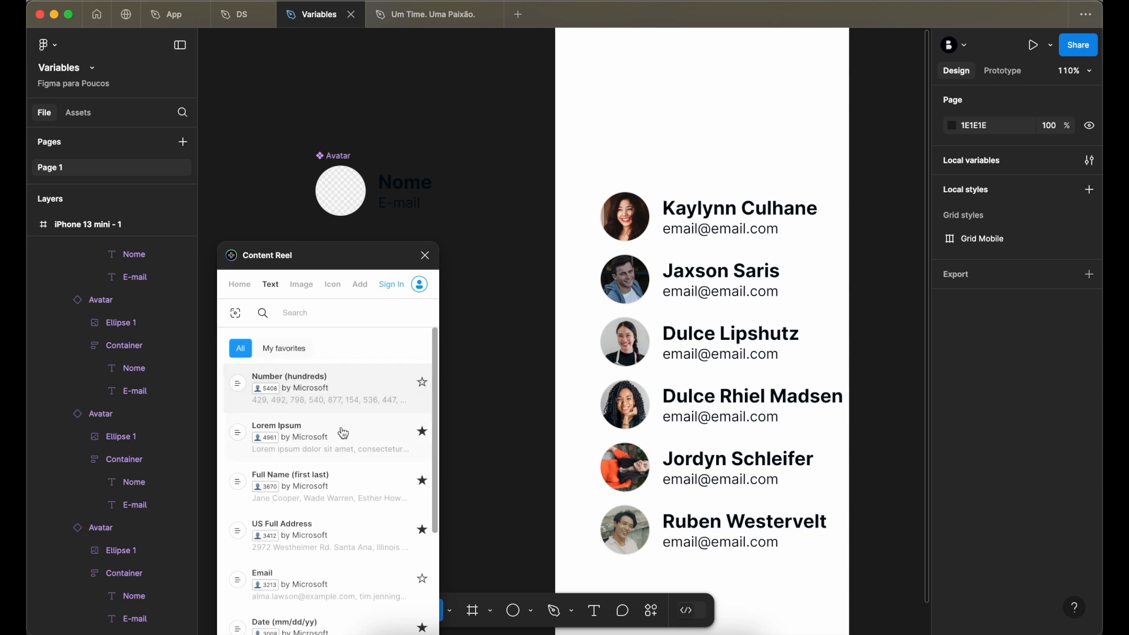
left_click(329, 437)
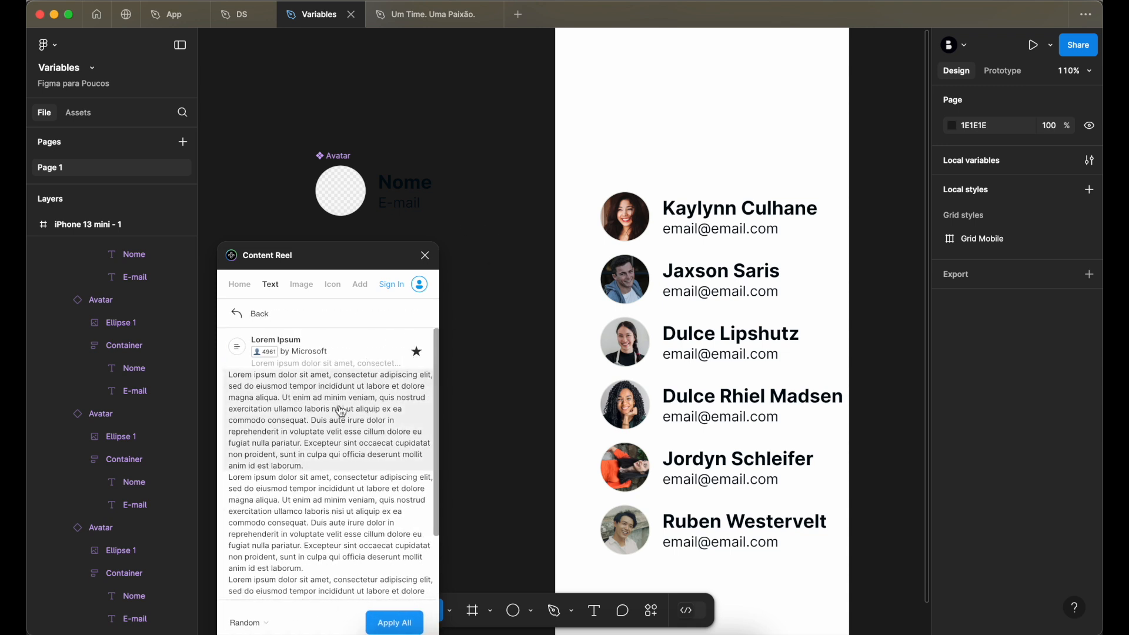
- Look through Content Reel's Number (hundreds) and Full Name (first last) text collections and browse the rest of the list
left_click(263, 316)
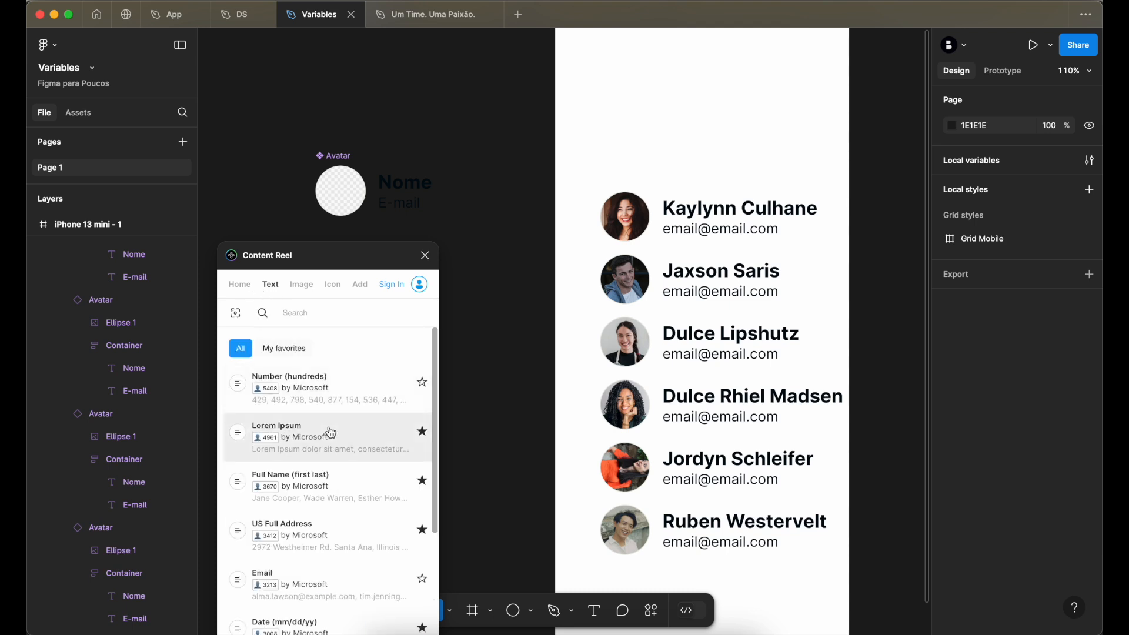
left_click(308, 384)
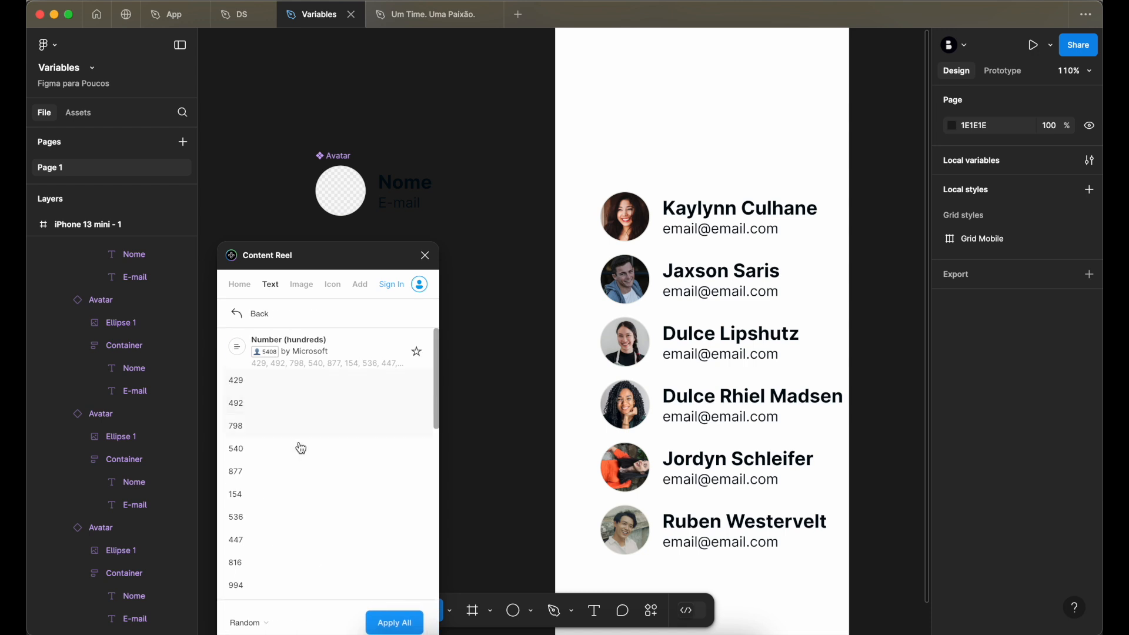
left_click(252, 315)
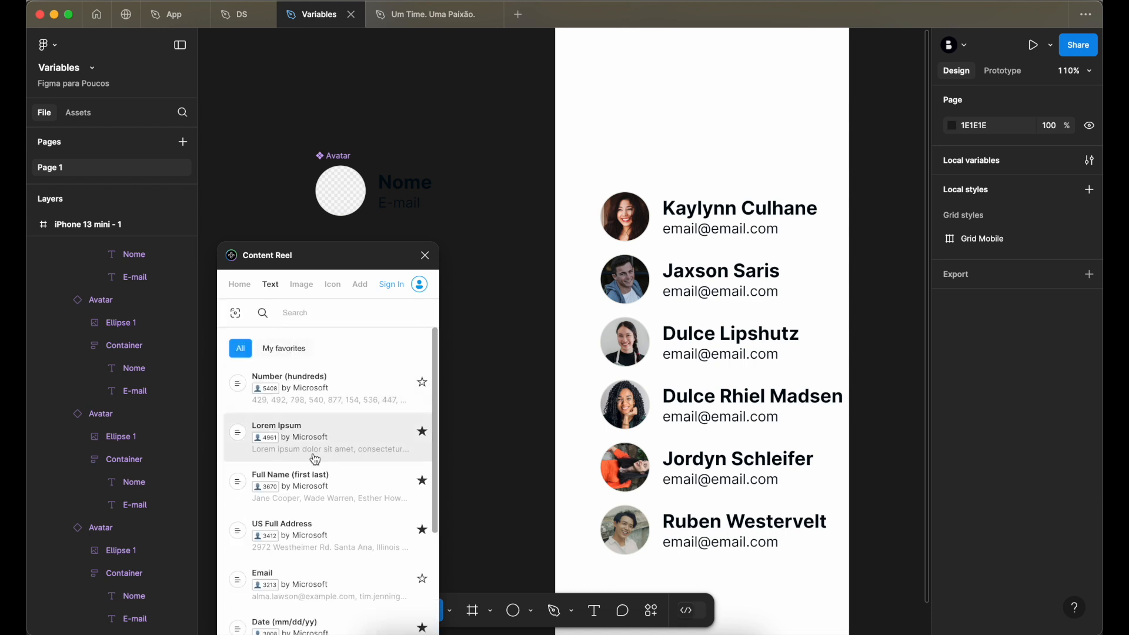
left_click(336, 487)
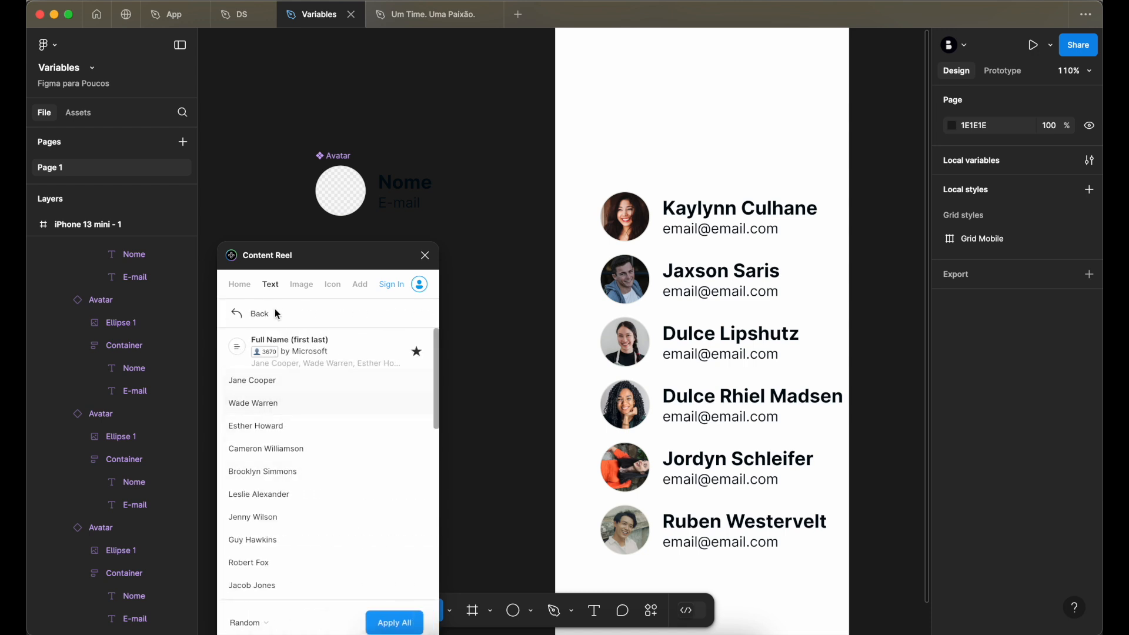
left_click(245, 317)
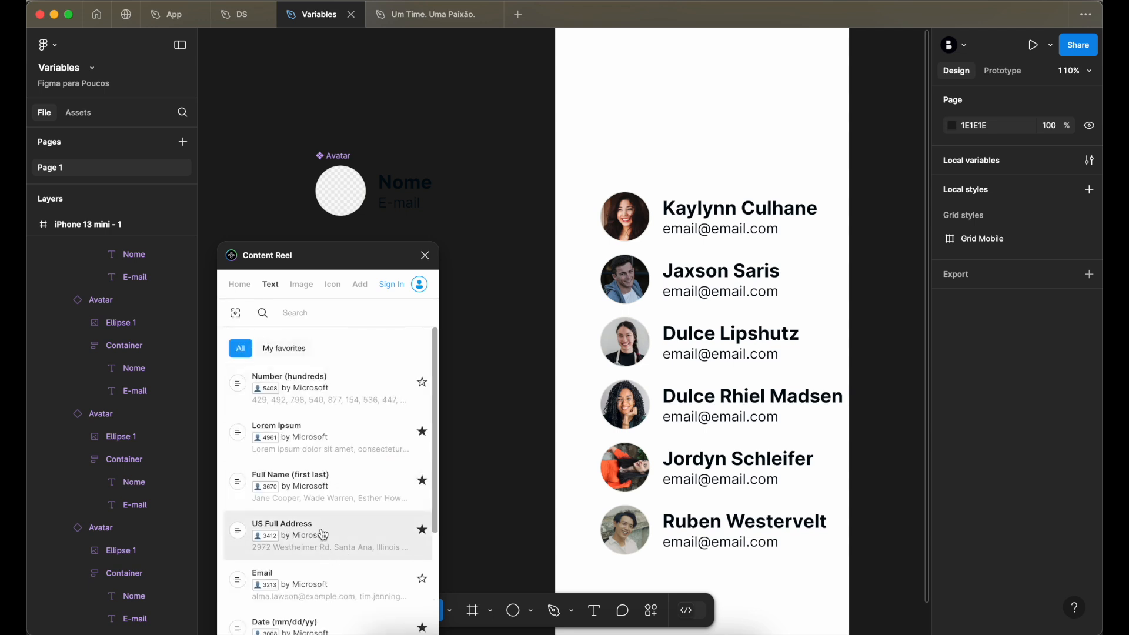
scroll(323, 535, "down", 2)
left_click(311, 464)
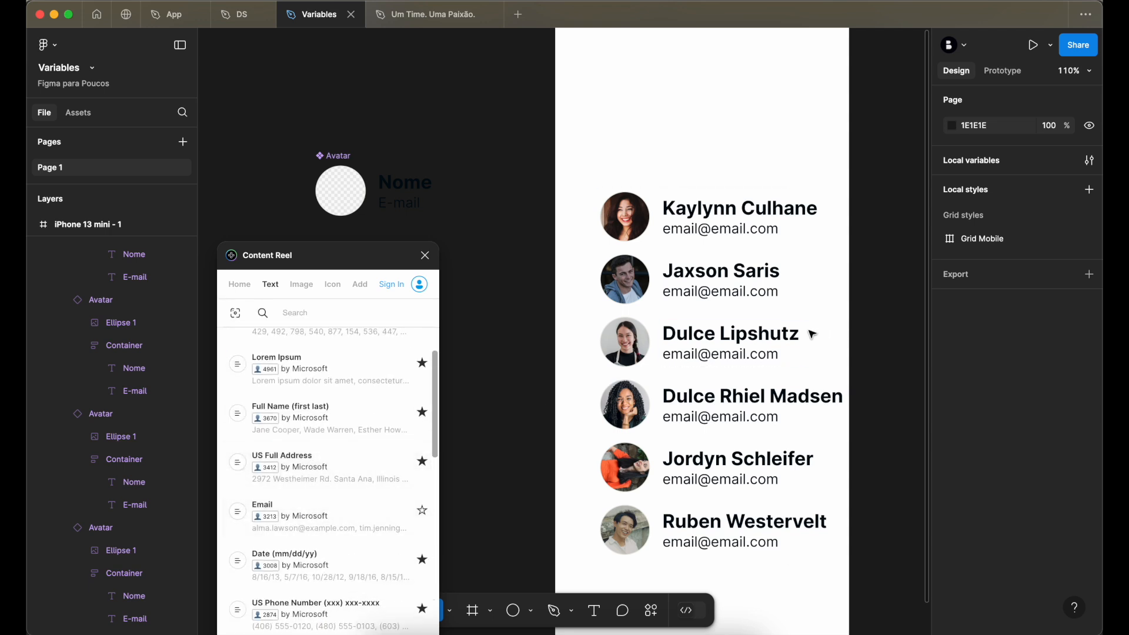
- Fill the e-mail texts of all six avatars with varied addresses from Content Reel's Email collection and close the plugin
left_click(723, 230)
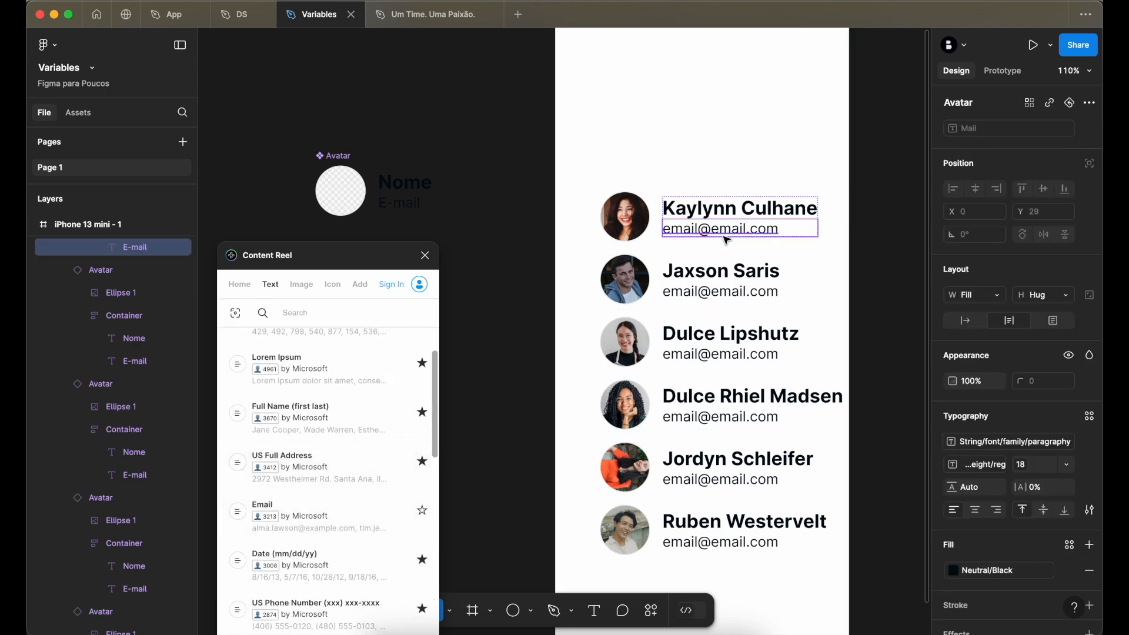
left_click(723, 292, "shift")
left_click(726, 355, "shift")
left_click(735, 417, "shift")
left_click(723, 480, "shift")
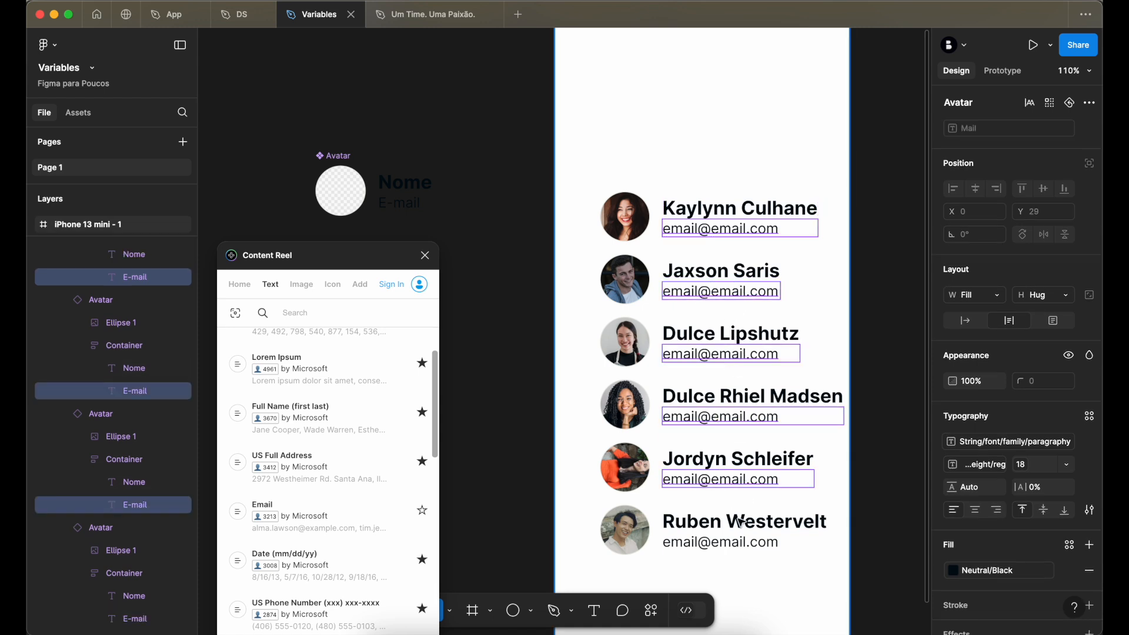
left_click(723, 542, "shift")
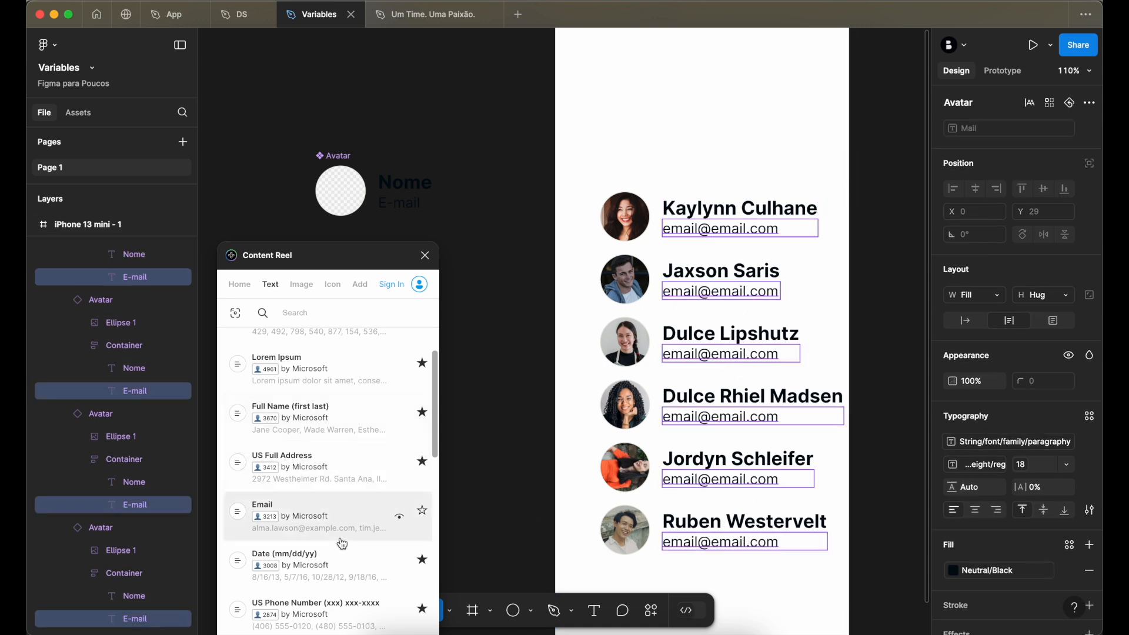
left_click(340, 520)
scroll(698, 346, "right", 5)
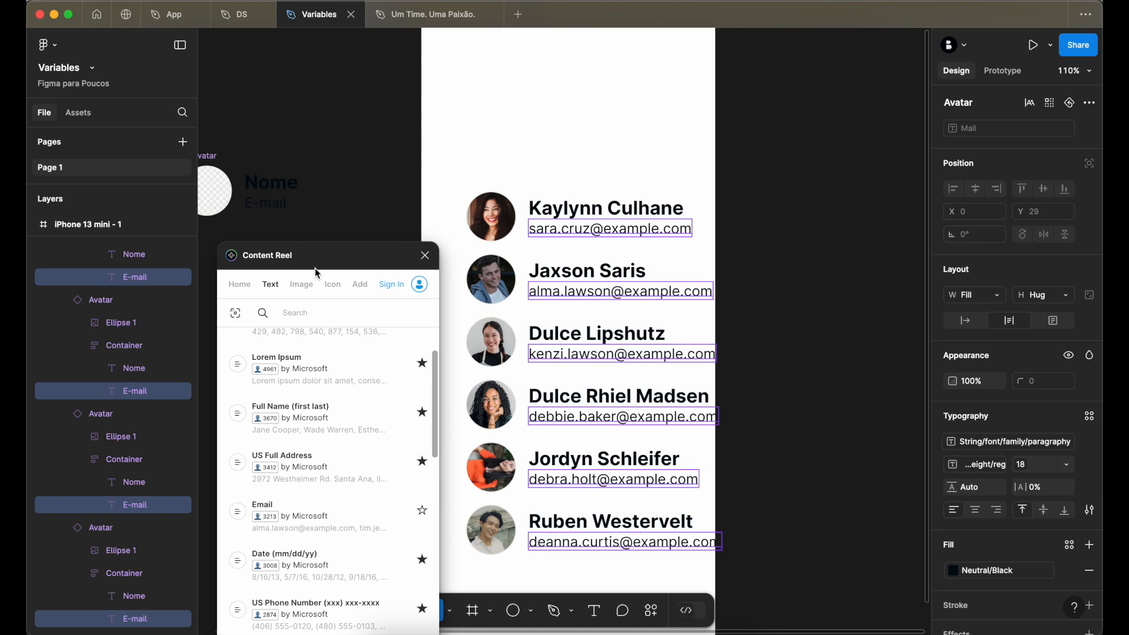
left_click(425, 255)
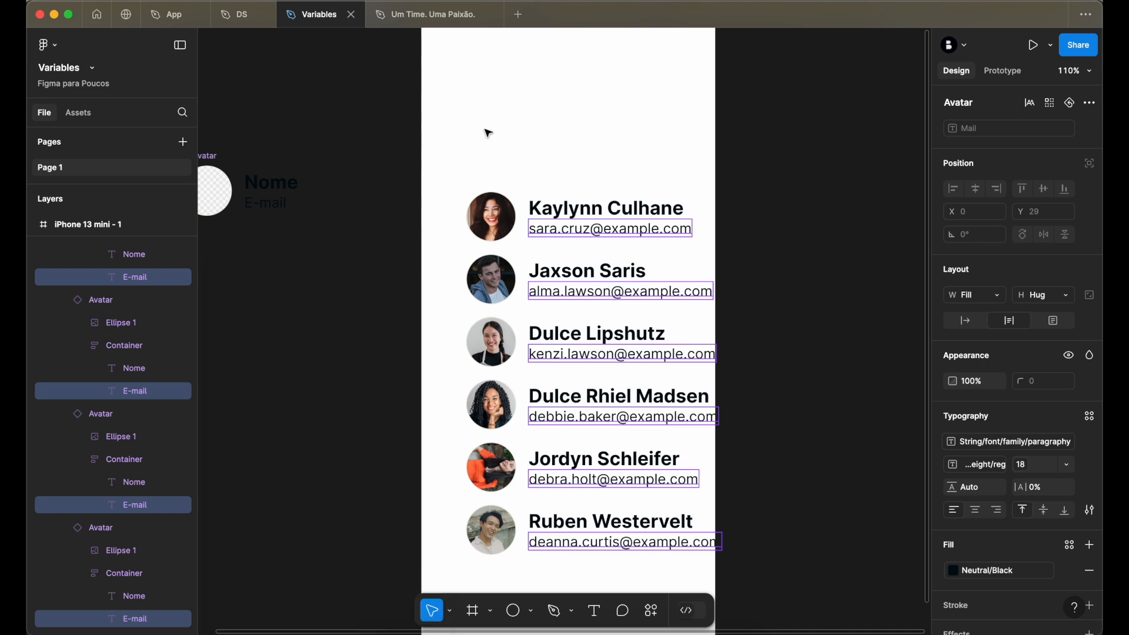
- Set the width of the auto layout frame holding the six avatars to hug its contents
left_click(529, 121)
left_click(582, 235)
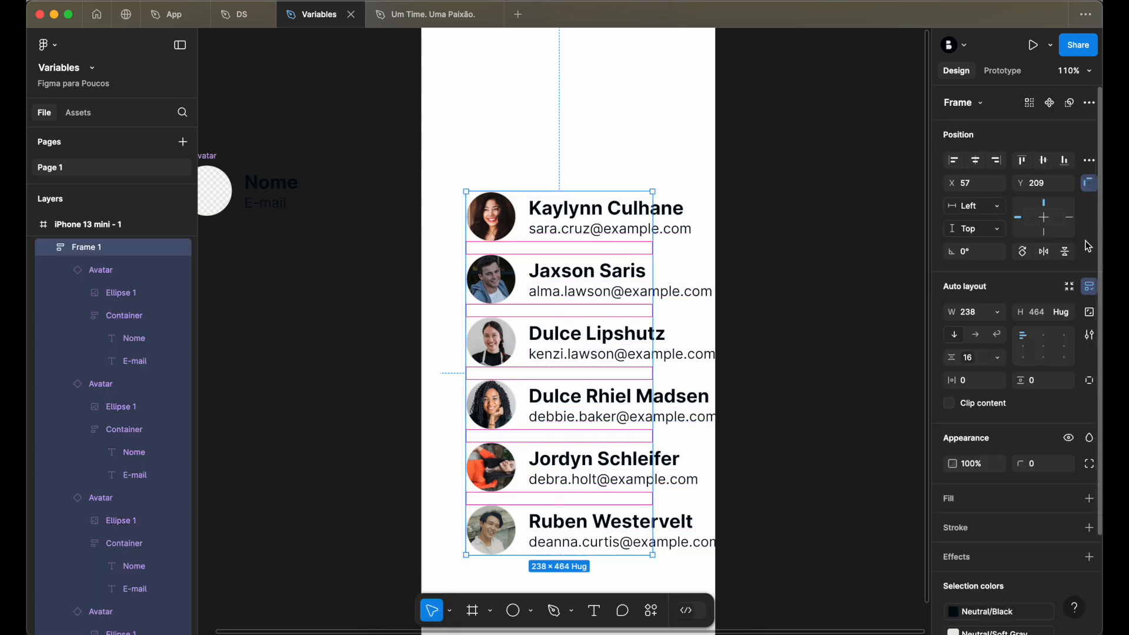
left_click(998, 313)
left_click(999, 325)
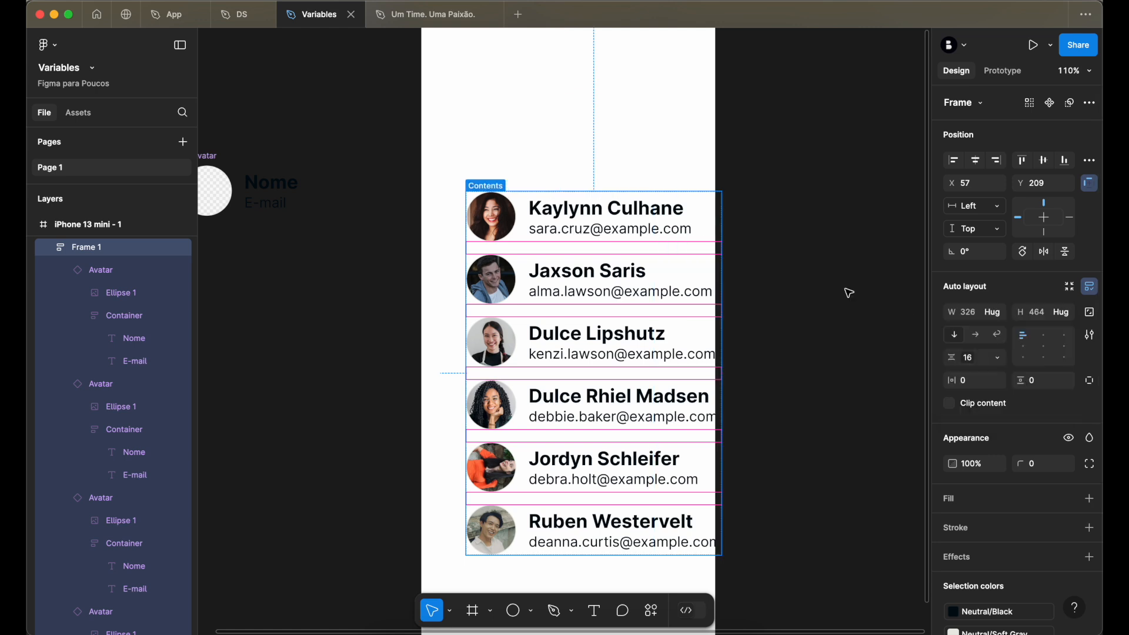
- Center the avatar list horizontally and vertically within the iPhone 13 mini frame and deselect it
scroll(646, 187, "down", 4)
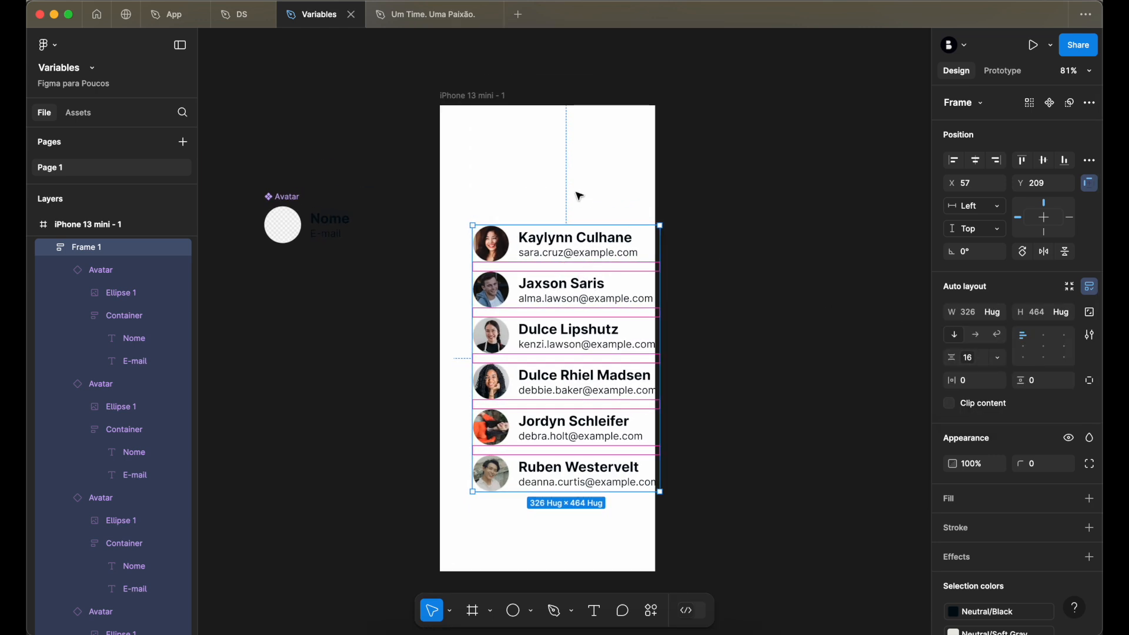
left_click(976, 160)
left_click(1044, 160)
key("Escape")
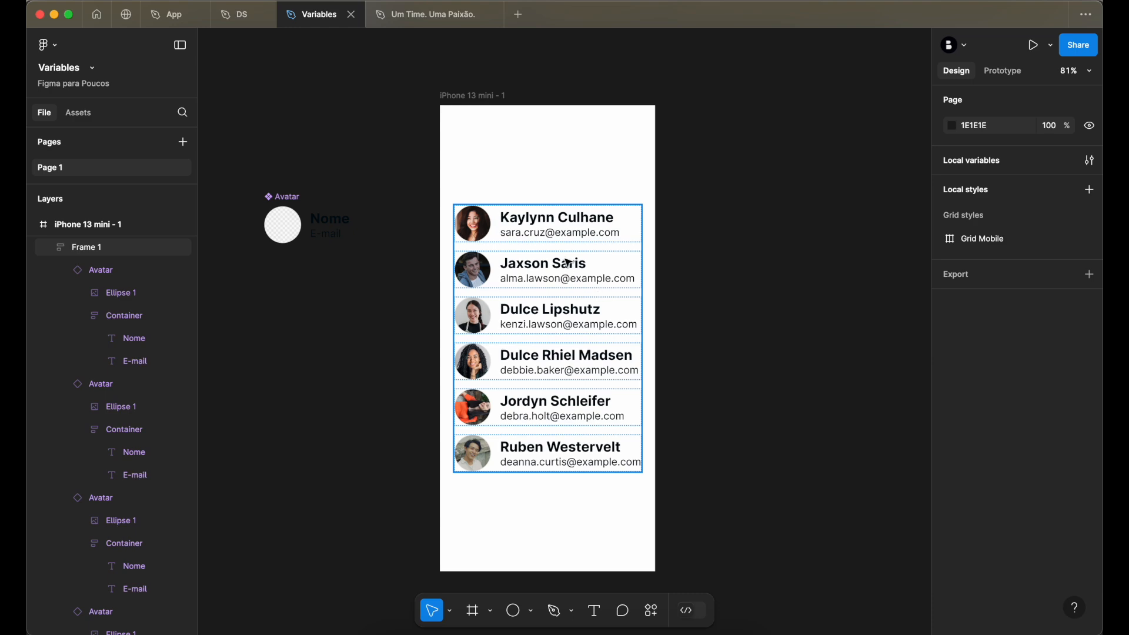
- Go from the first avatar instance to its main component and set the auto layout gap to the xs token (4)
scroll(524, 298, "up", 5)
scroll(524, 299, "down", 2)
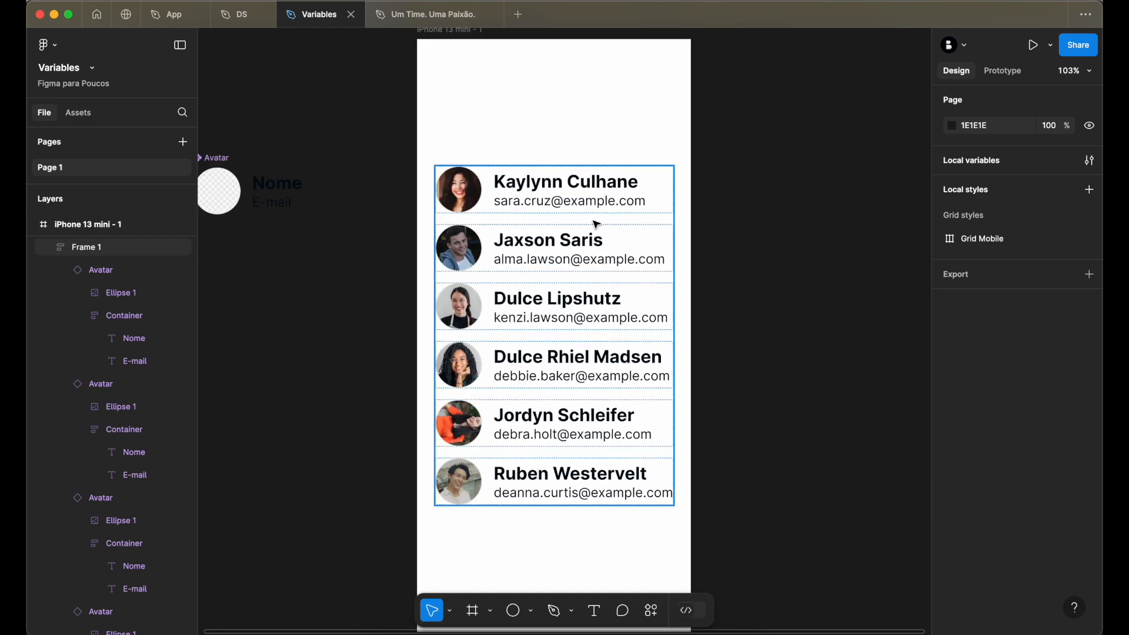
double_click(560, 202)
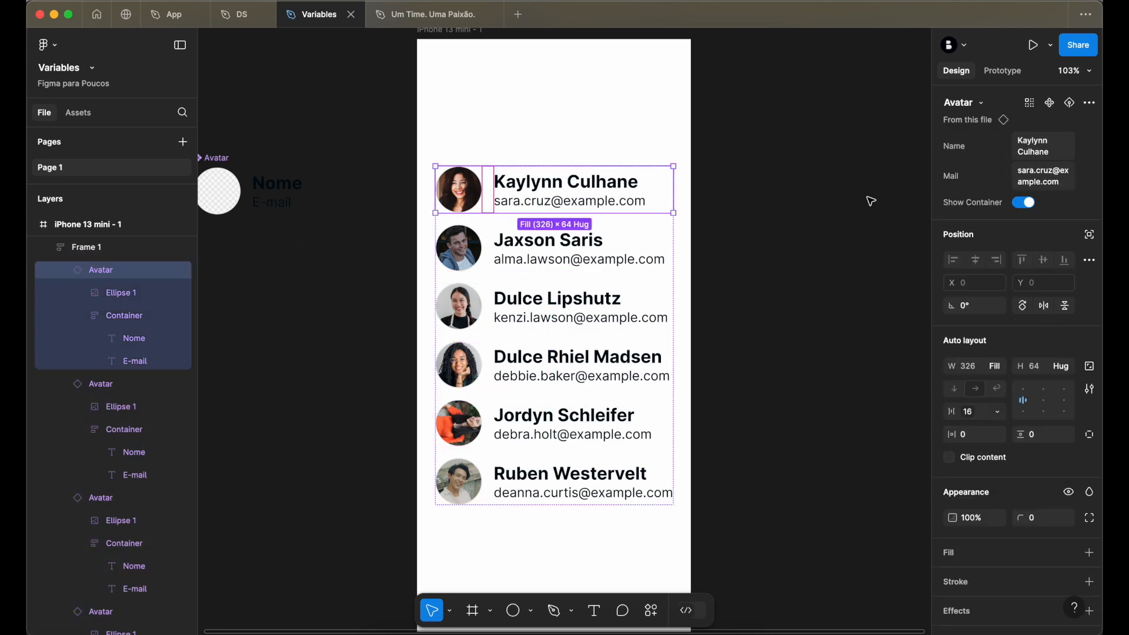
left_click(976, 119)
left_click(971, 407)
scroll(705, 394, "right", 2)
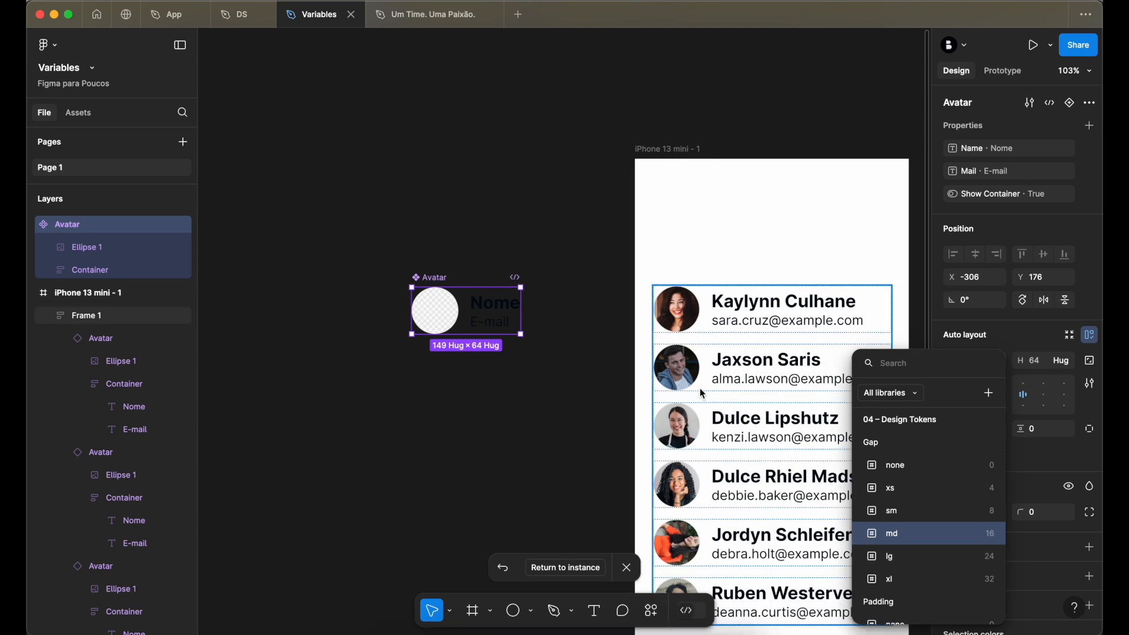
scroll(700, 388, "down", 2)
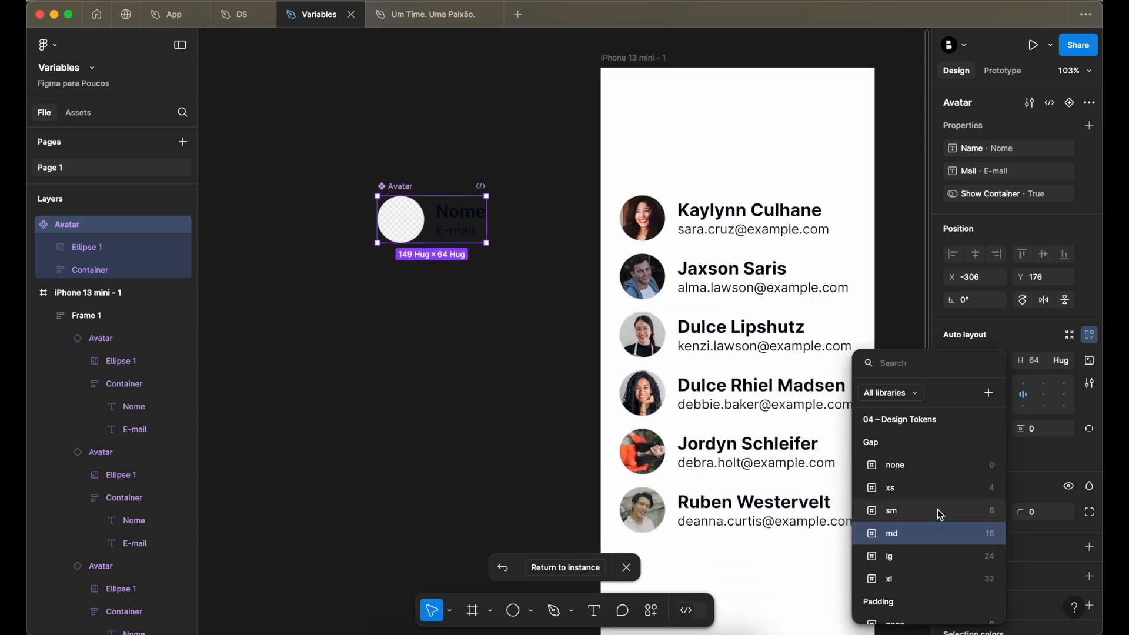
left_click(939, 491)
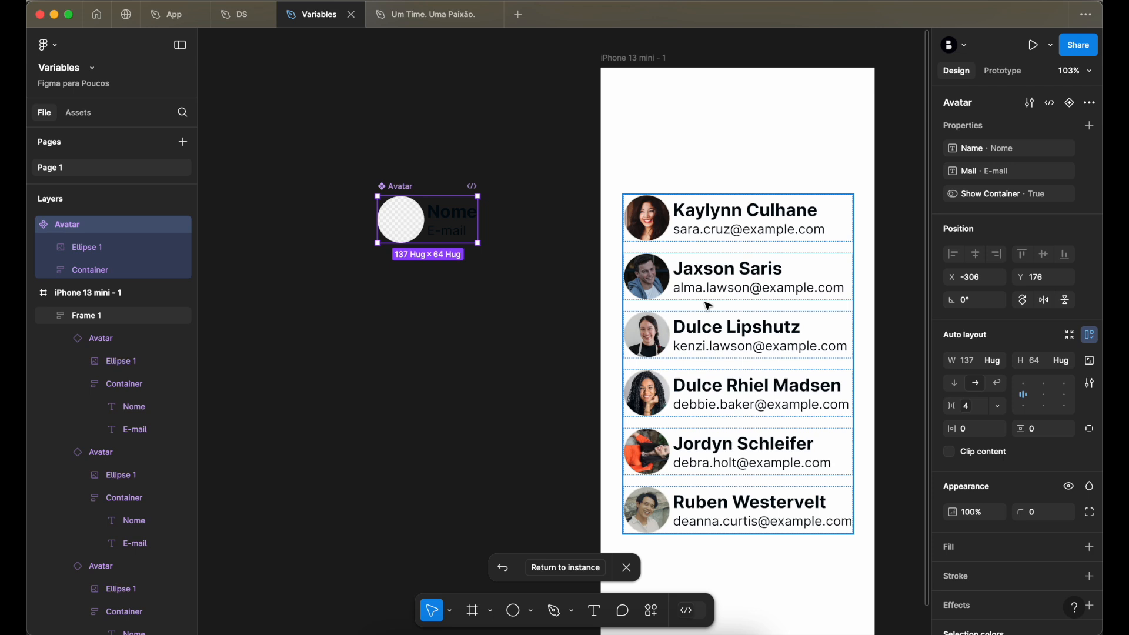
- Change the Avatar main component's gap to the lg token (24) and deselect it
left_click(966, 406)
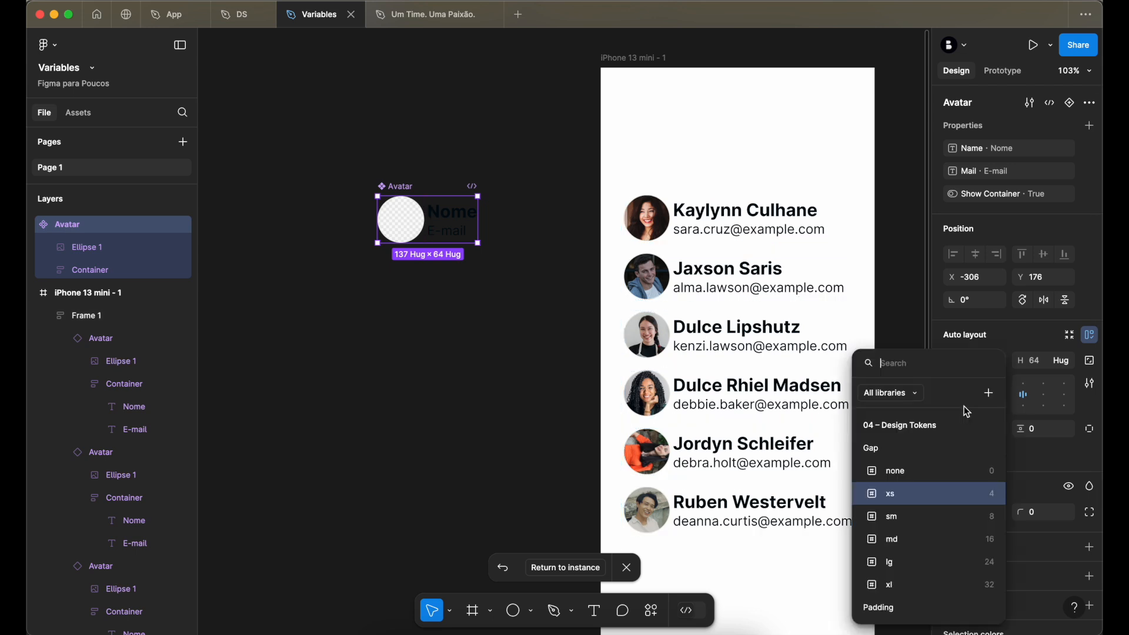
left_click(922, 564)
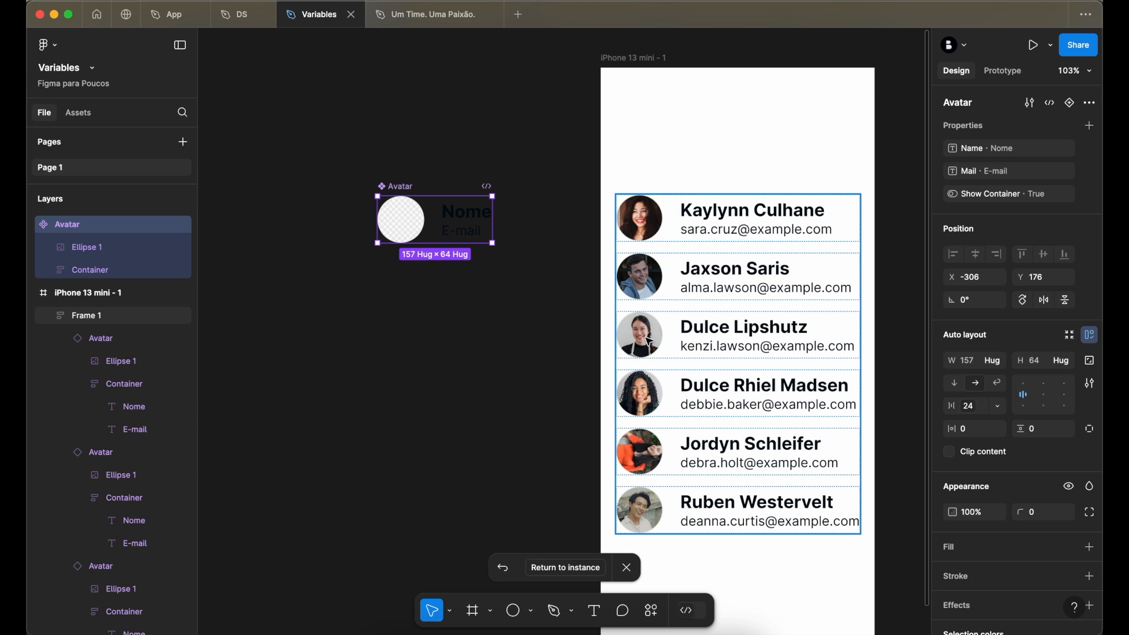
left_click(504, 337)
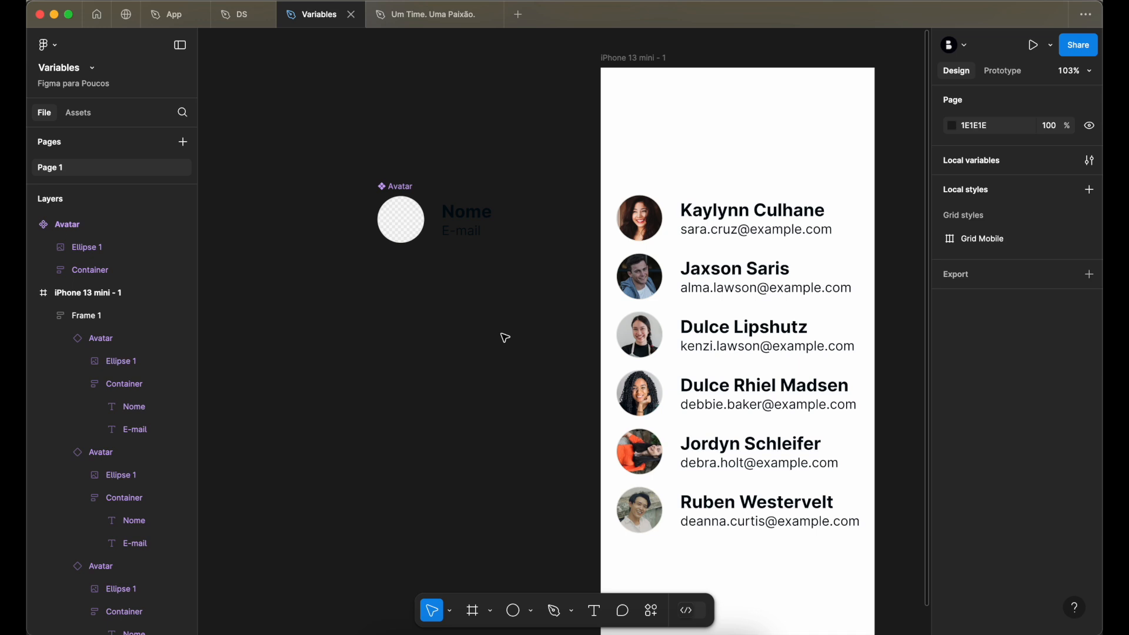
- Try the xs gap token (4) on the Avatar main component, and settle on the sm token (8)
left_click(479, 201)
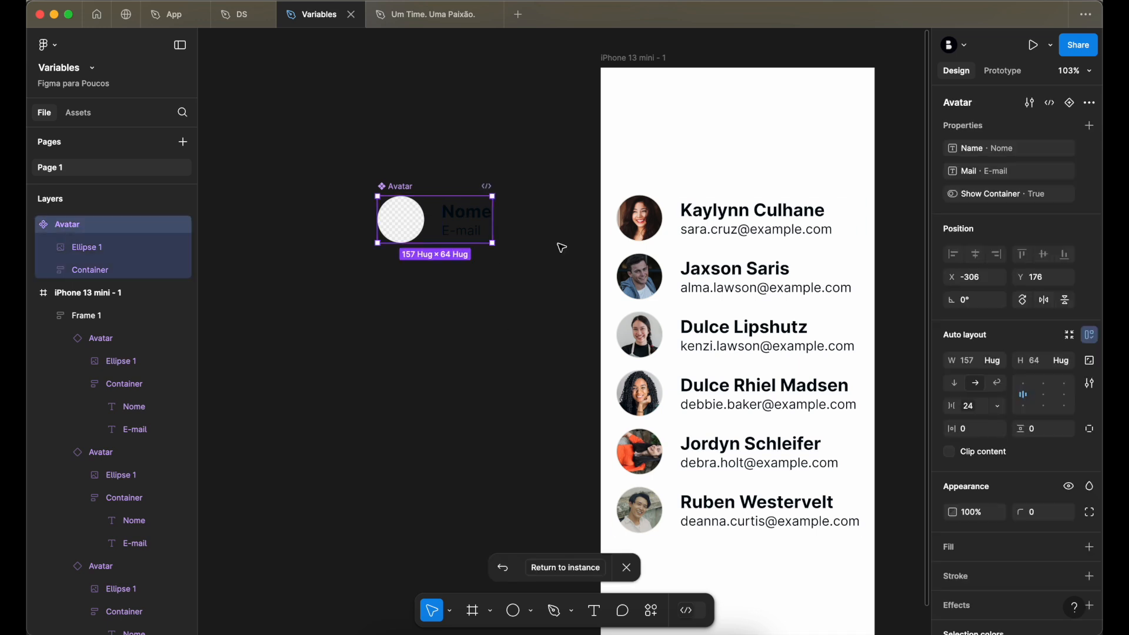
left_click(969, 407)
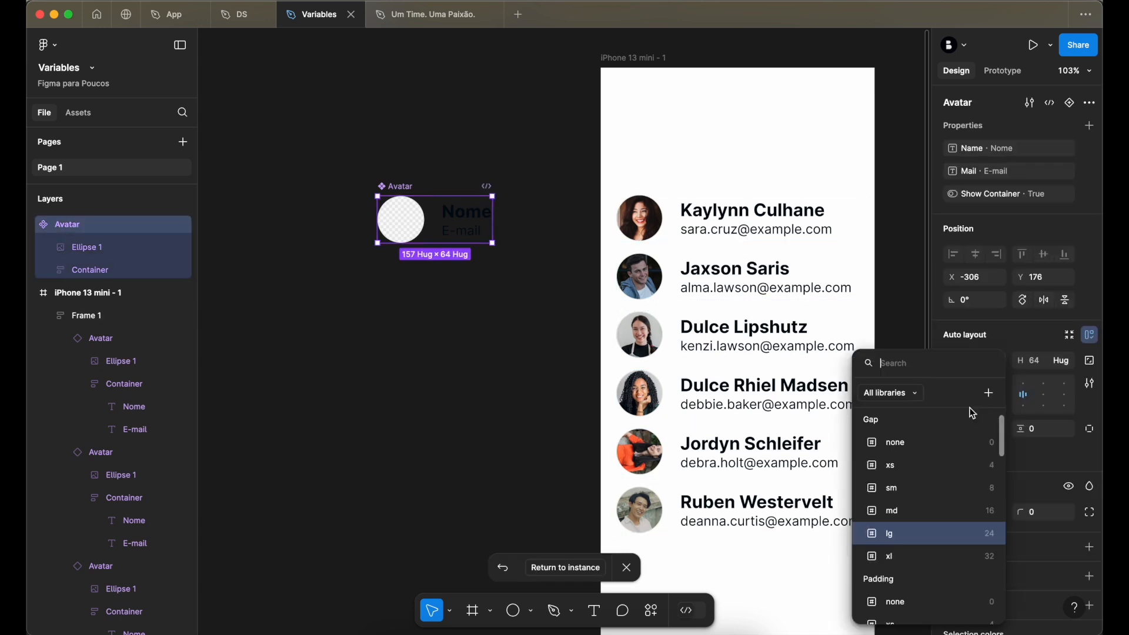
left_click(938, 468)
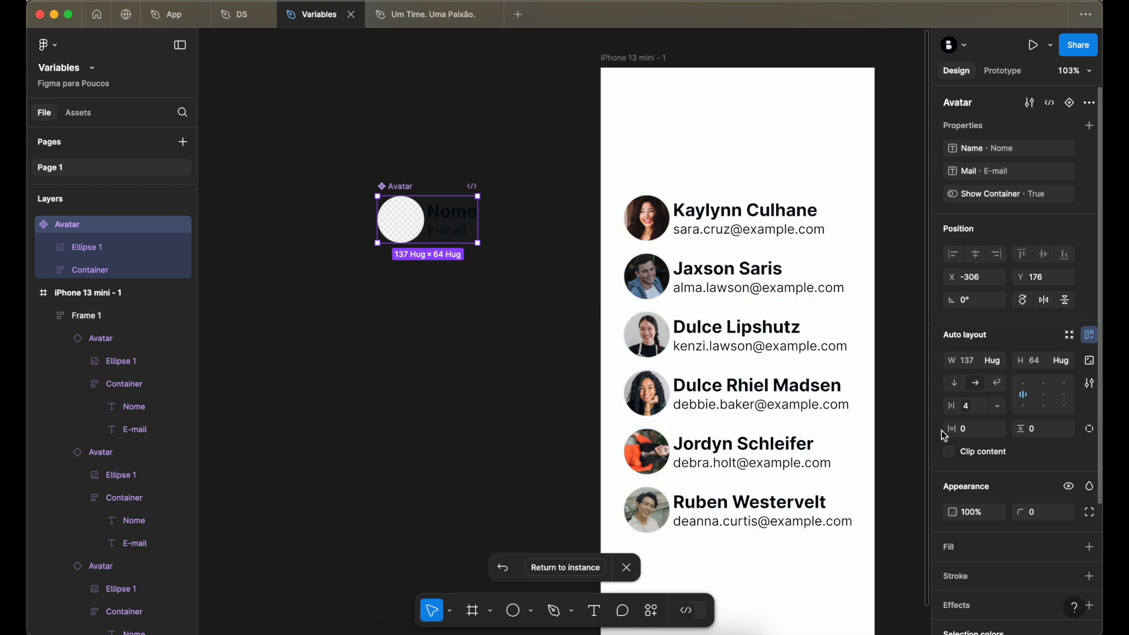
left_click(970, 406)
left_click(950, 520)
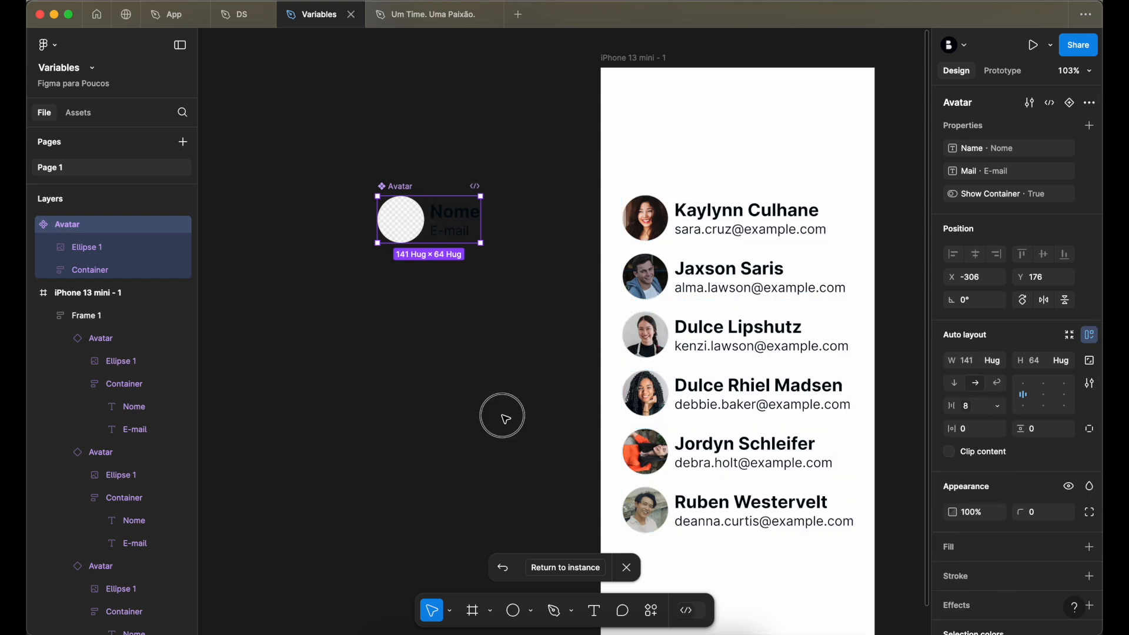
left_click(504, 418)
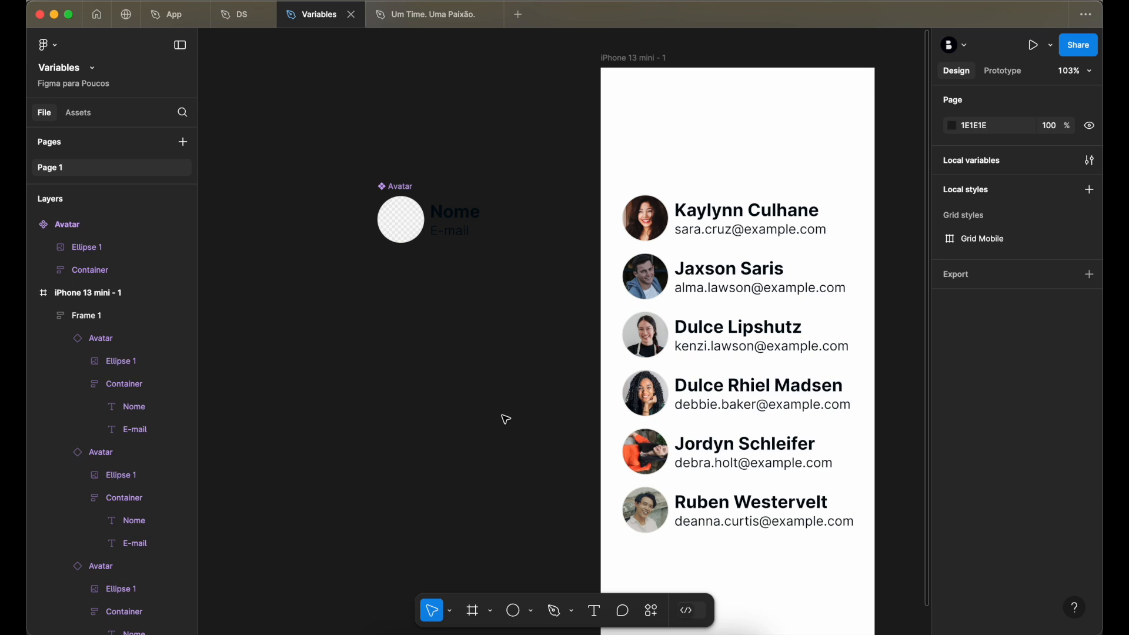
- Select the iPhone 13 mini frame, launch the Unsplash plugin and move its window off the avatar list
scroll(505, 420, "right", 5)
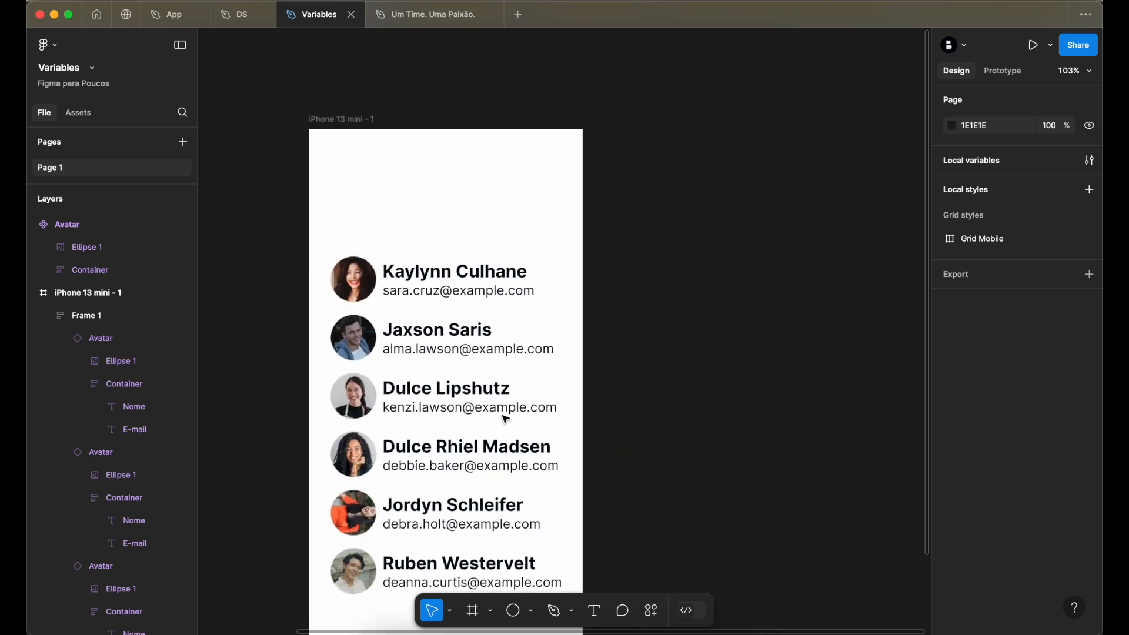
scroll(505, 419, "left", 3)
left_click(480, 113)
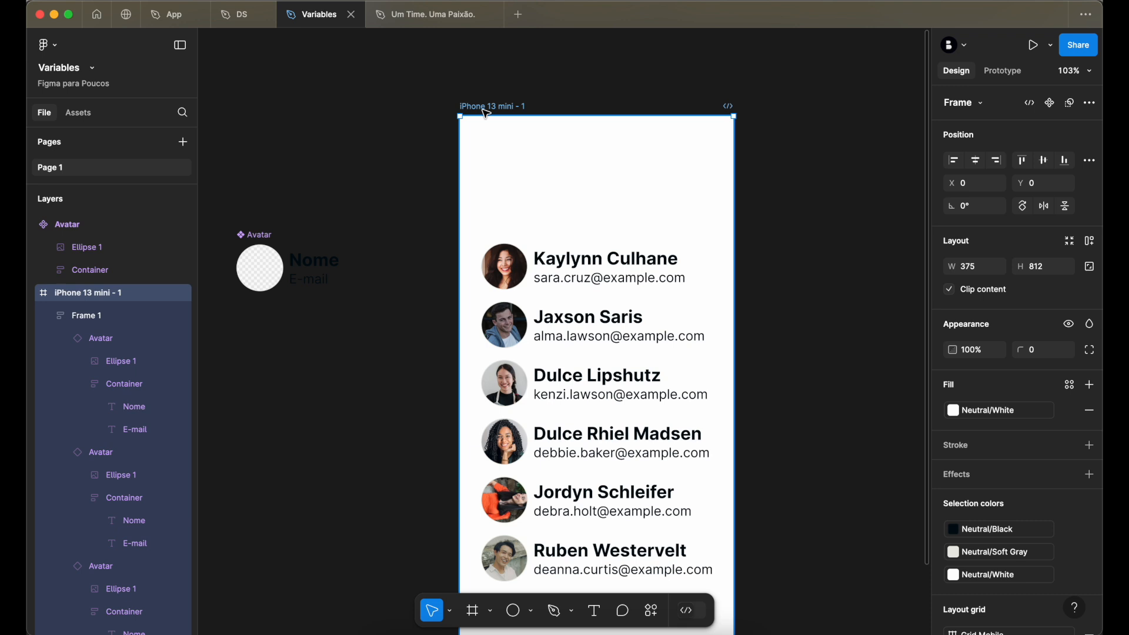
key("super+k")
type("uns")
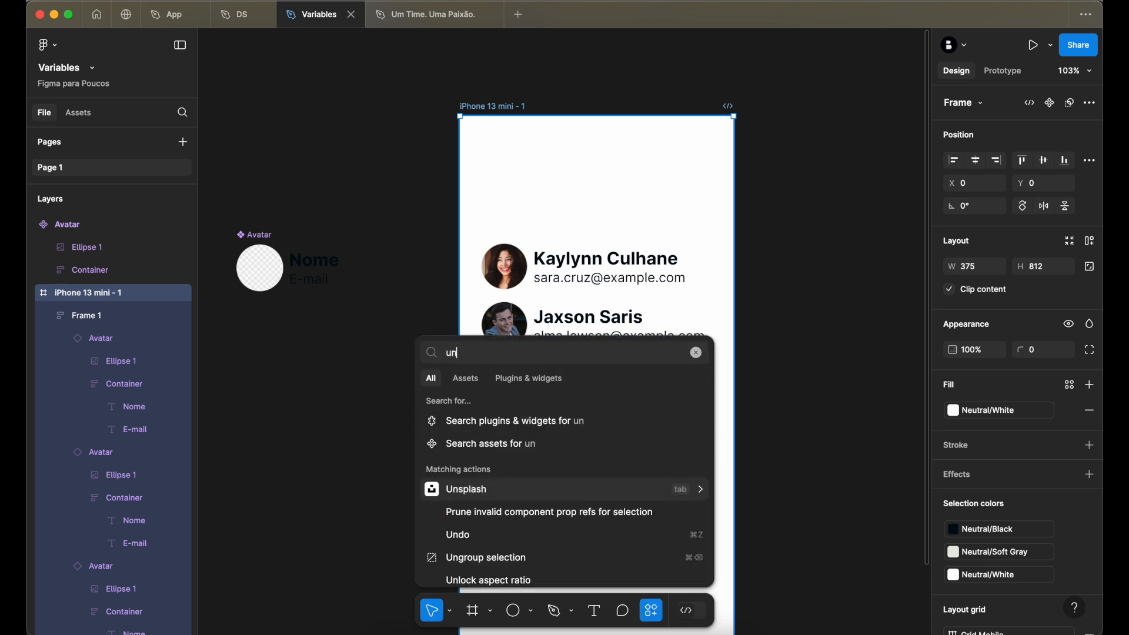
left_click(516, 494)
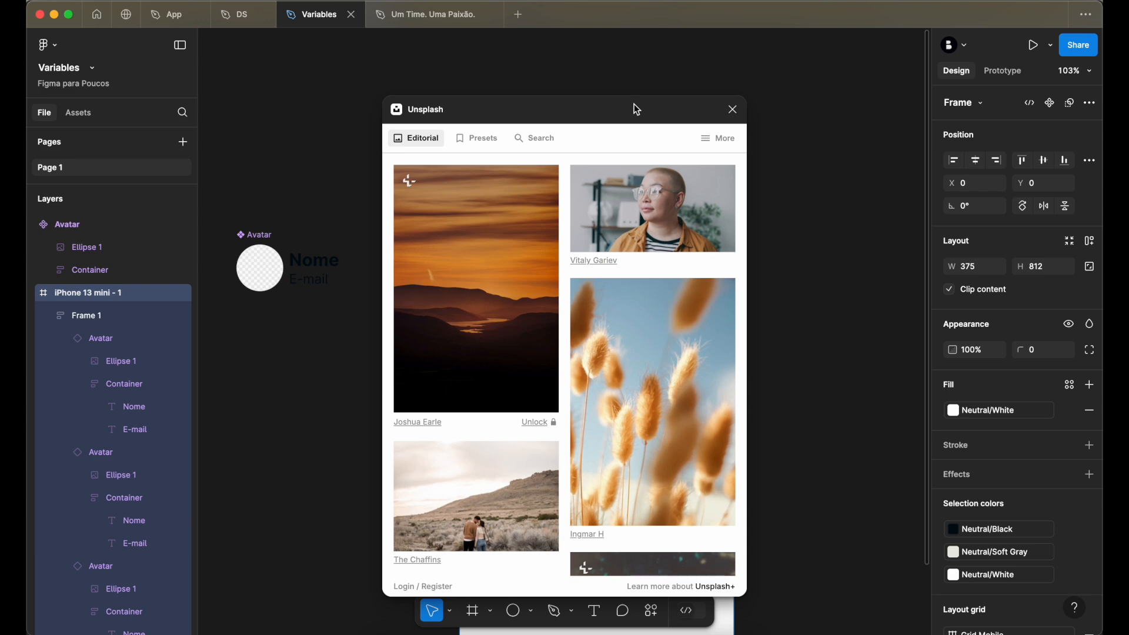
left_click_drag(559, 118, 863, 106)
- Fill the iPhone 13 mini frame with the Unsplash photo of fluffy golden grass against a blue sky and close the plugin
left_click(965, 300)
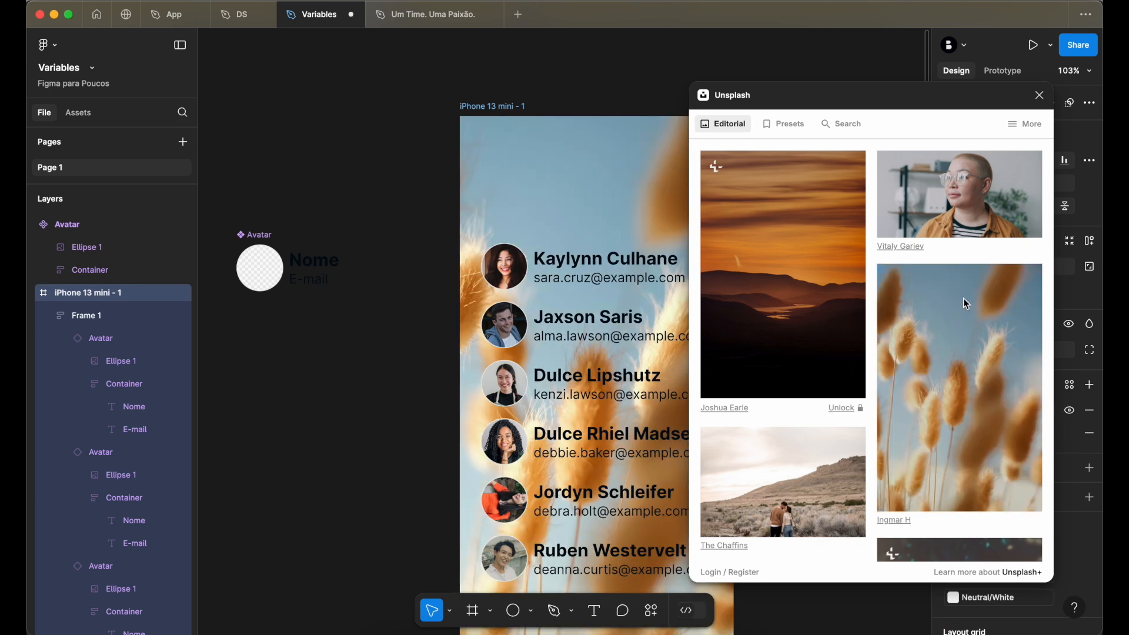
scroll(635, 312, "right", 2)
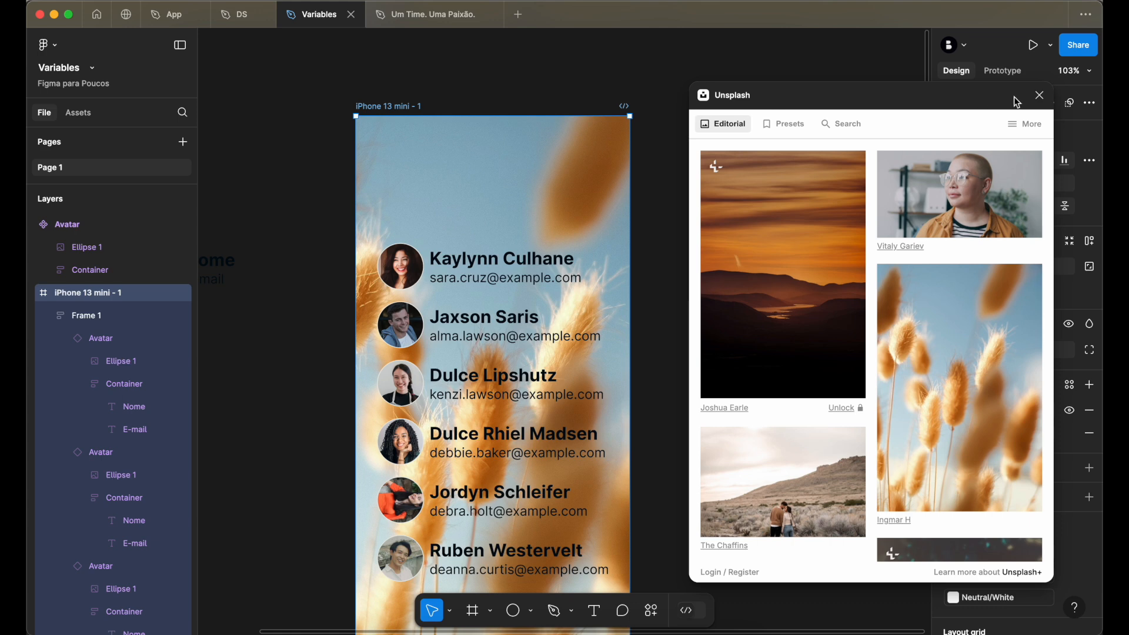
left_click(1040, 100)
left_click(514, 277)
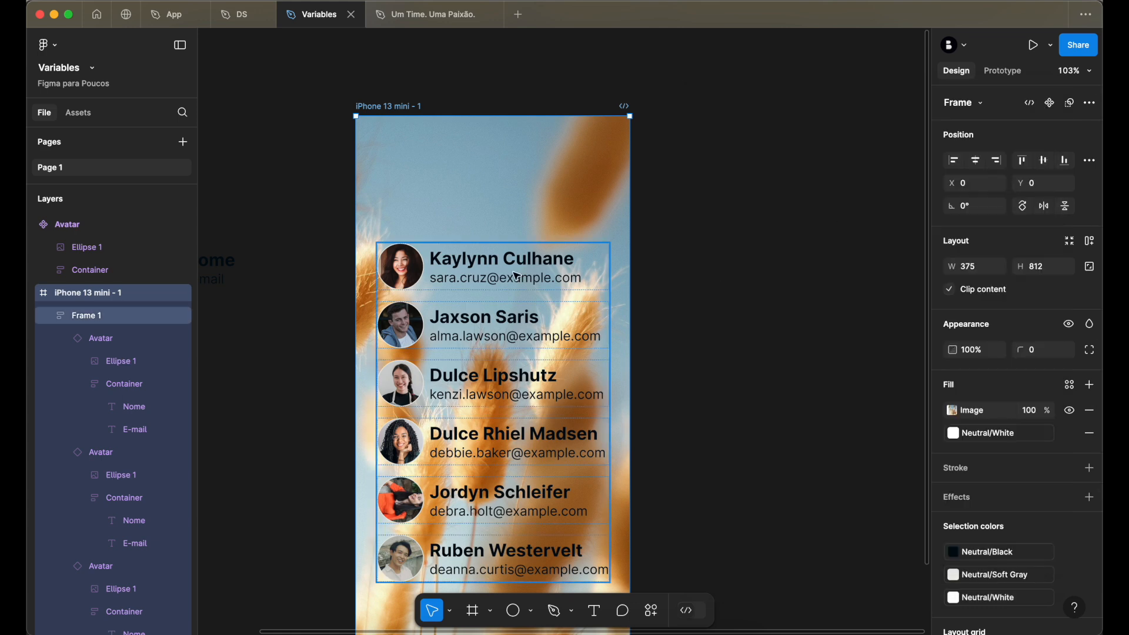
- Apply the Neutral White colour style as the fill of Frame 1, the avatar list frame
scroll(536, 275, "down", 2)
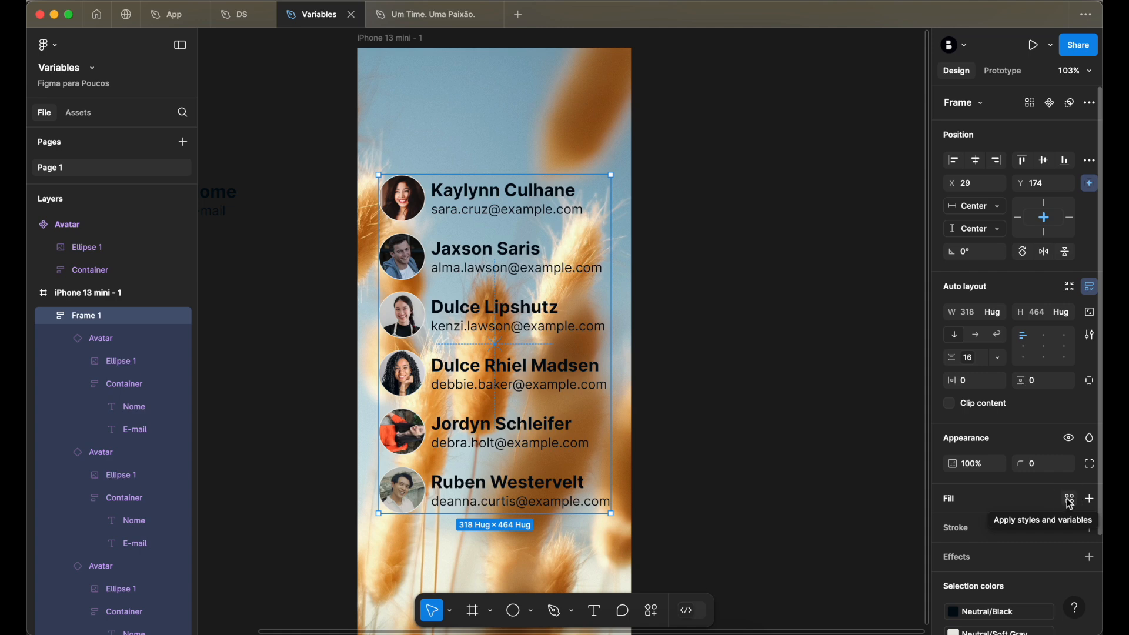
left_click(1070, 500)
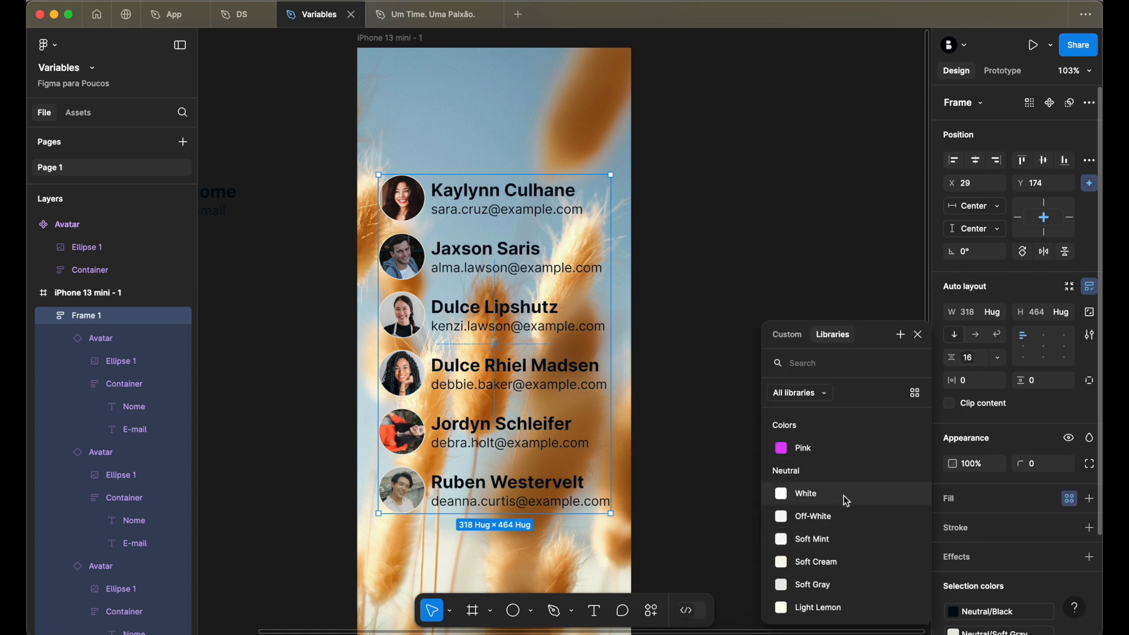
scroll(845, 501, "down", 3)
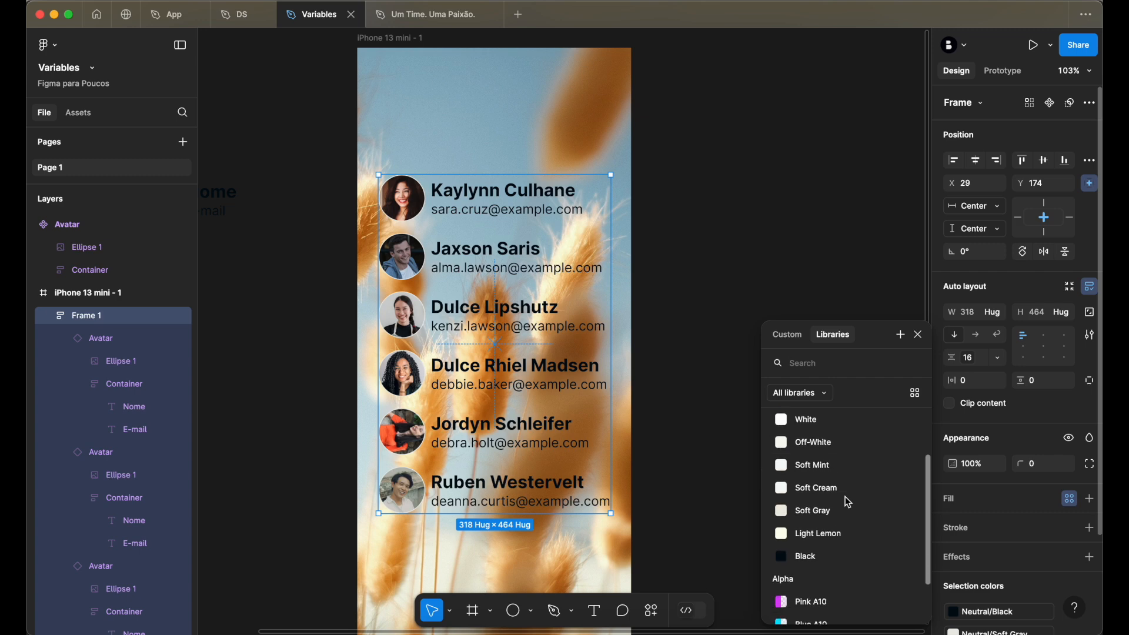
scroll(844, 497, "down", 3)
scroll(845, 497, "up", 2)
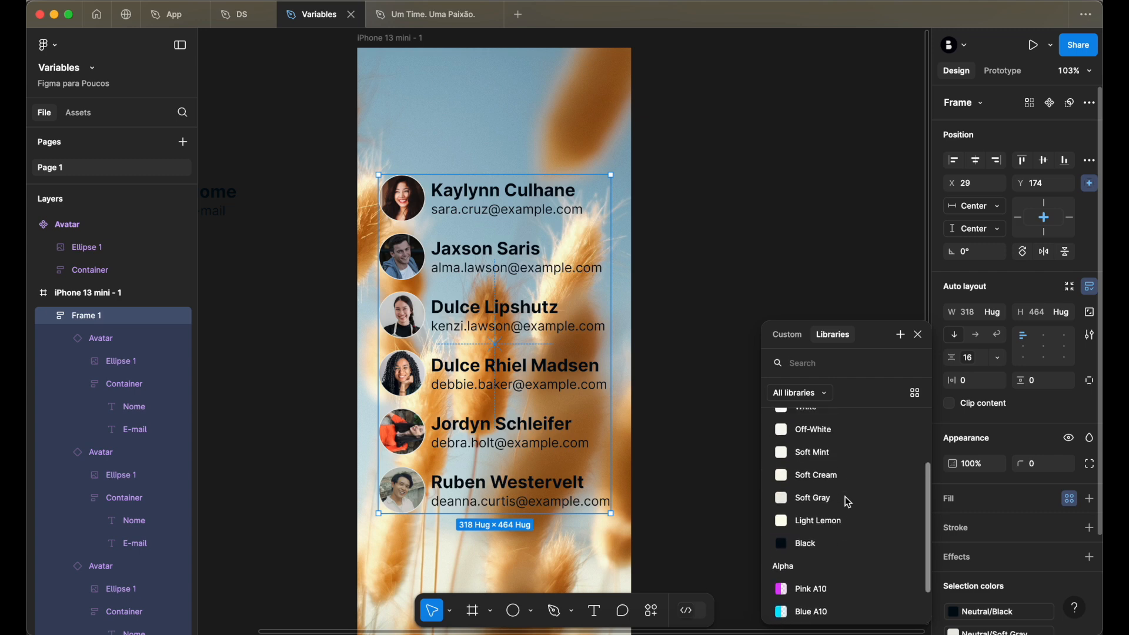
scroll(847, 517, "up", 3)
left_click(838, 479)
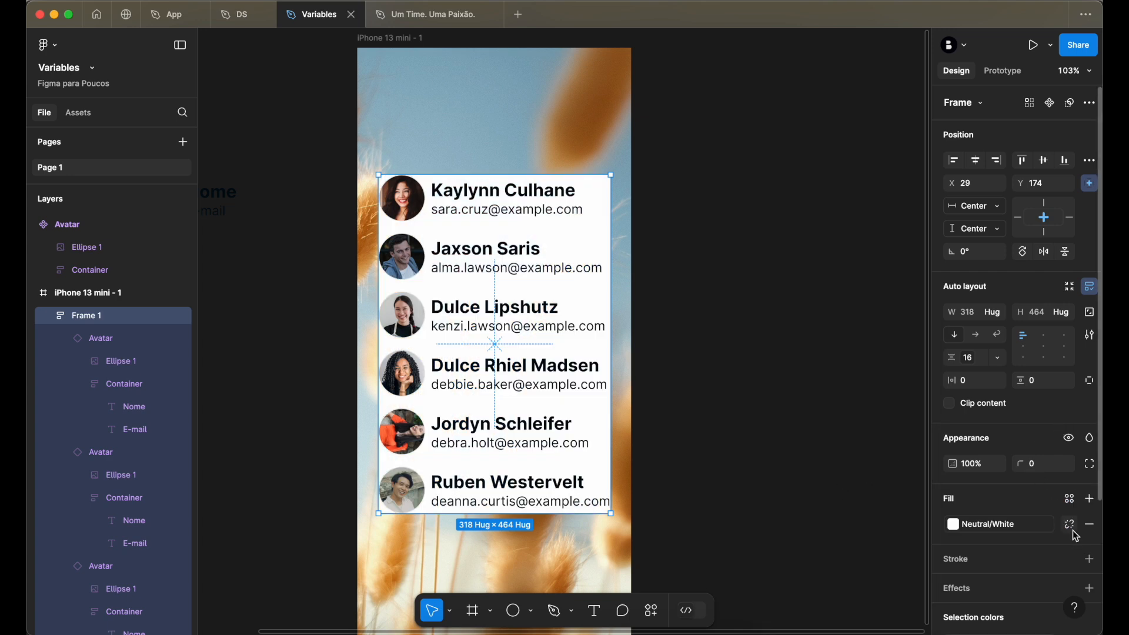
- Detach the Neutral/White style from Frame 1's fill, reduce the fill opacity to 70%, and deselect the frame
left_click(1071, 524)
left_click(1030, 532)
type("90")
key("Return")
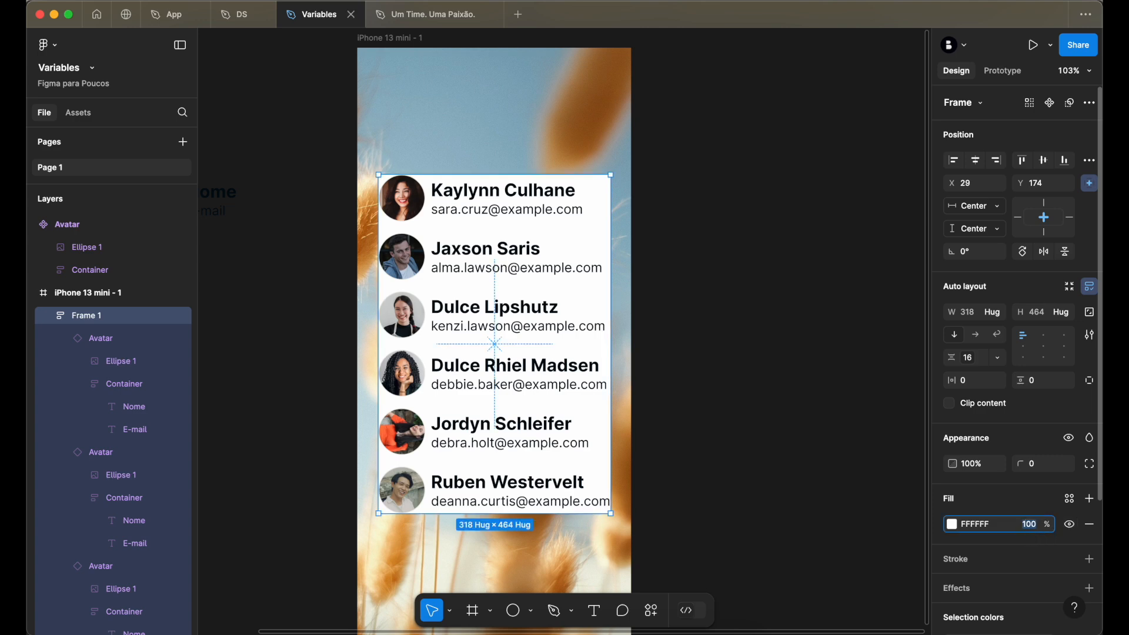
key("shift+Down")
key("shift+Down")
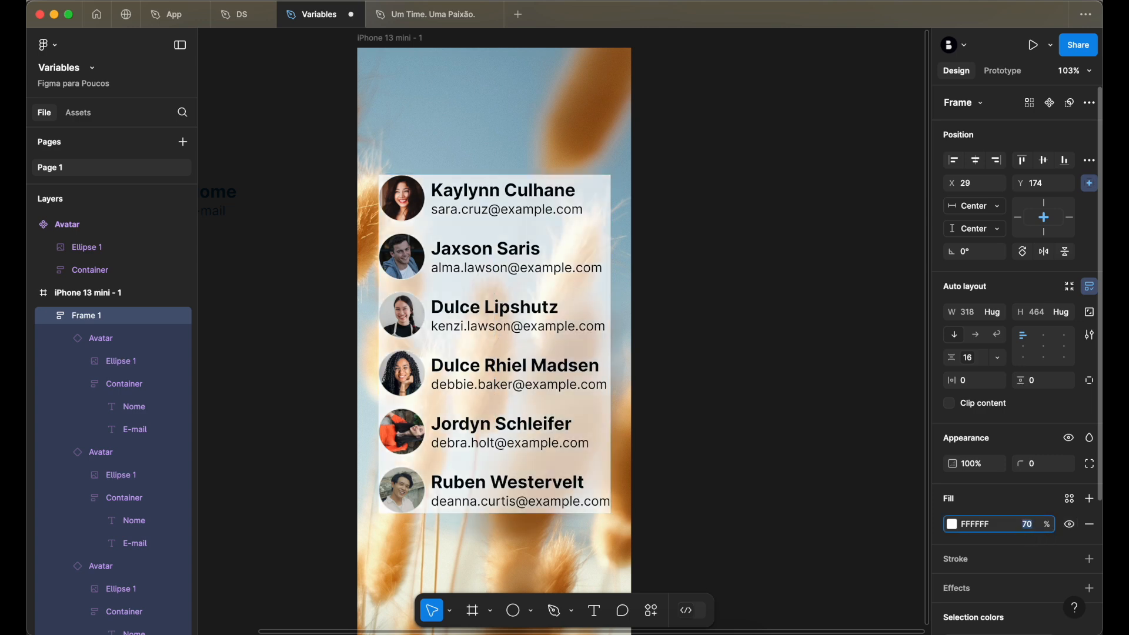
left_click(637, 232)
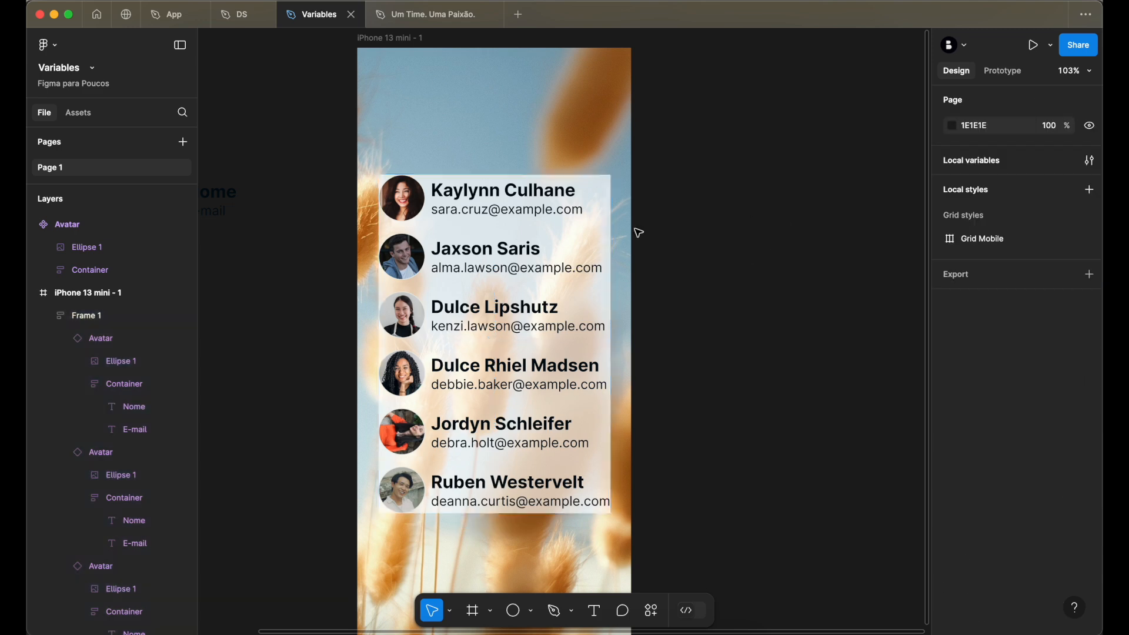
- Add an effect to Frame 1 and change its type from Drop shadow to Background blur
left_click(567, 222)
scroll(1005, 535, "down", 3)
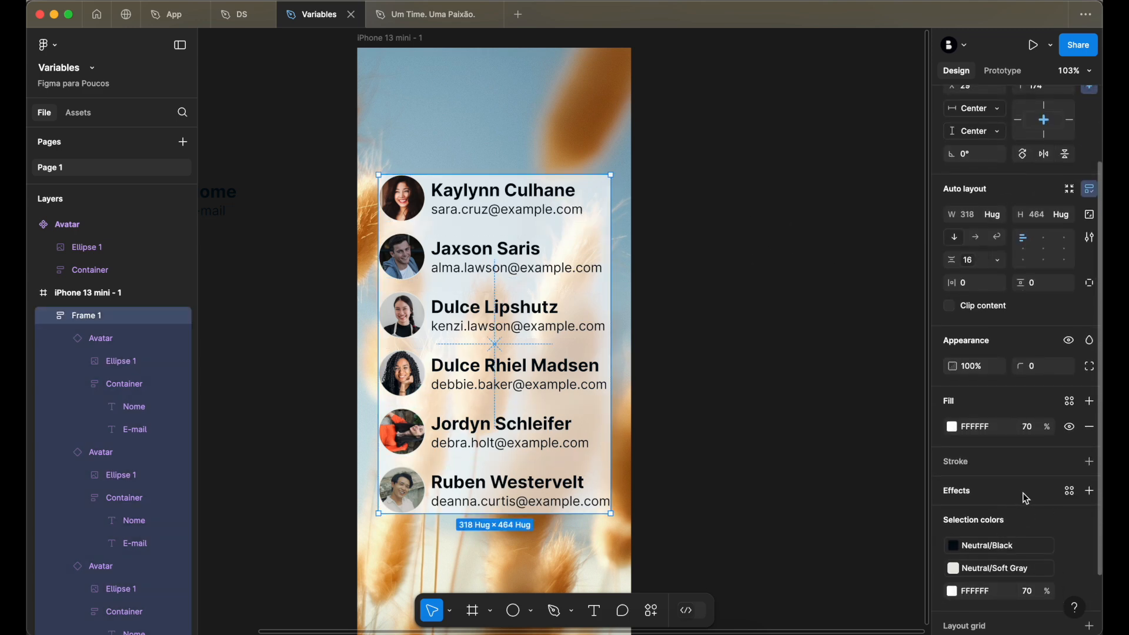
left_click(1068, 491)
left_click(1001, 492)
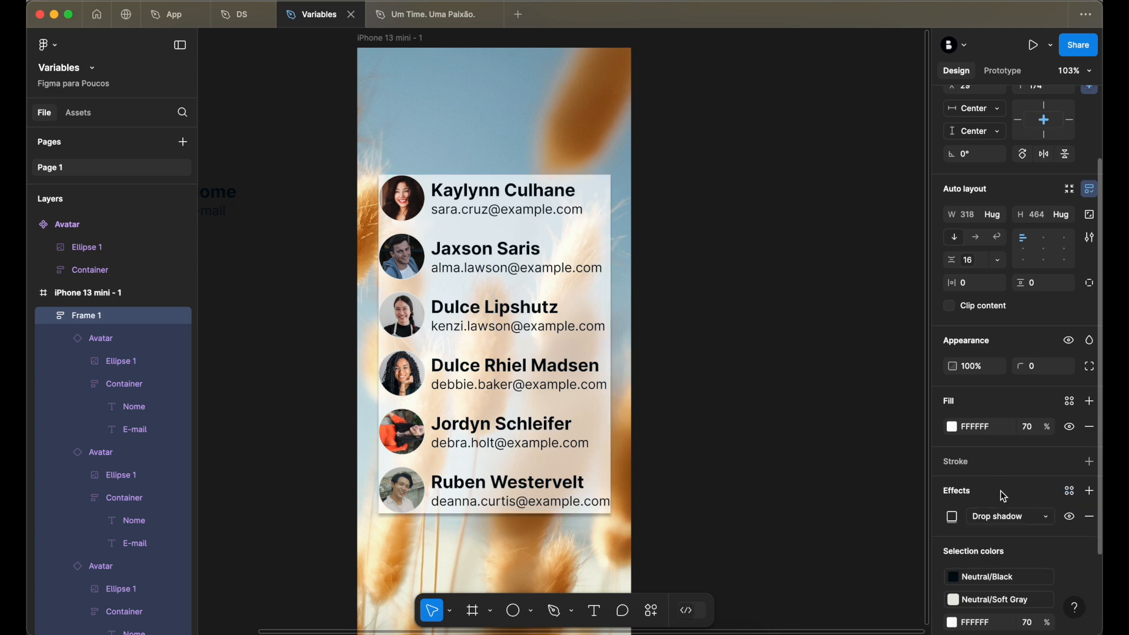
scroll(1002, 465, "down", 2)
left_click(1006, 419)
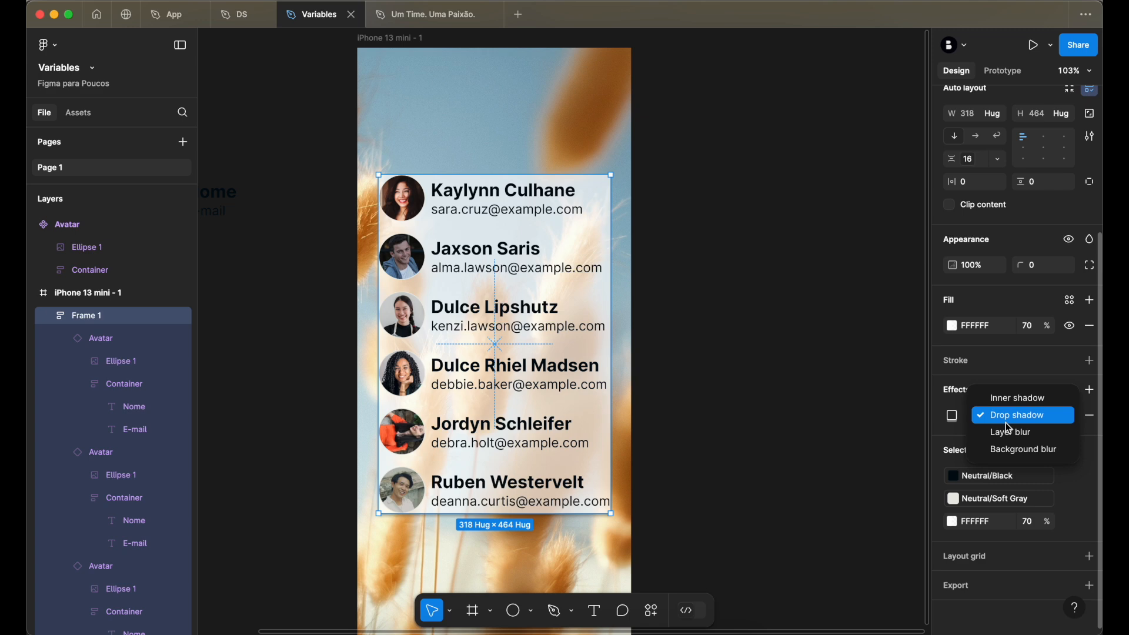
left_click(1023, 451)
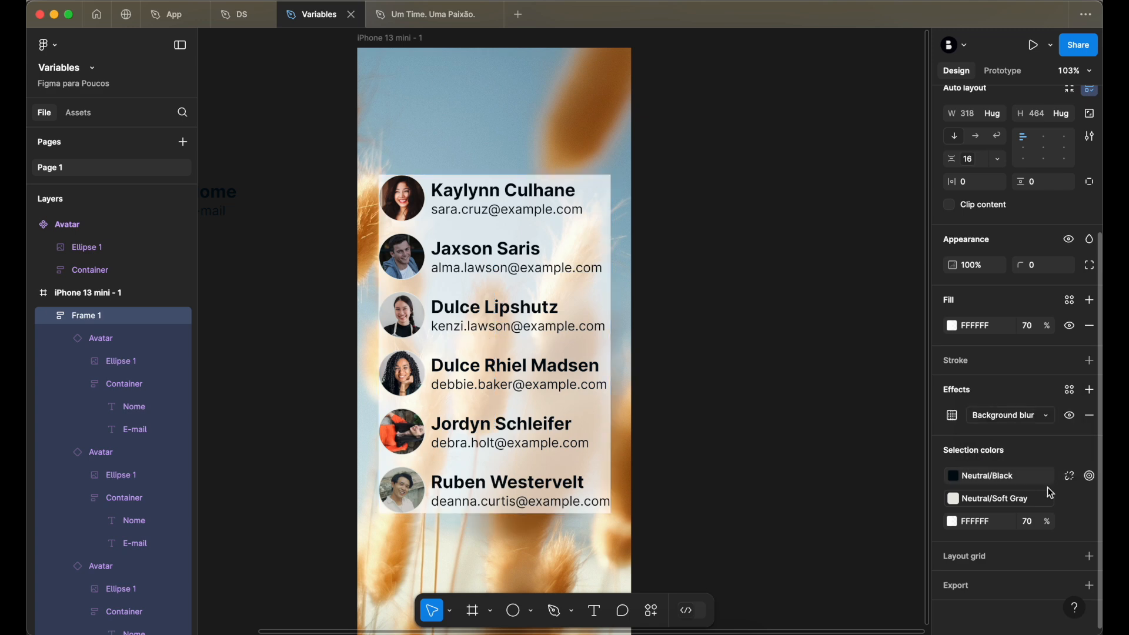
- Open the background blur settings of Frame 1, try a blur of 60, and set it to 48
left_click(953, 416)
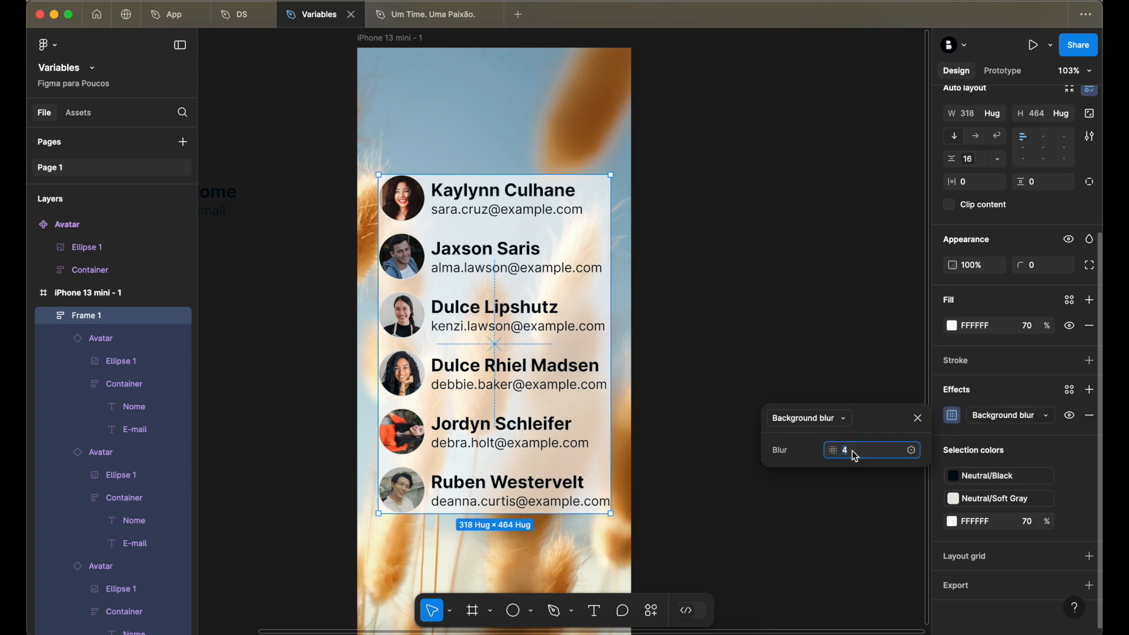
type("52")
key("Return")
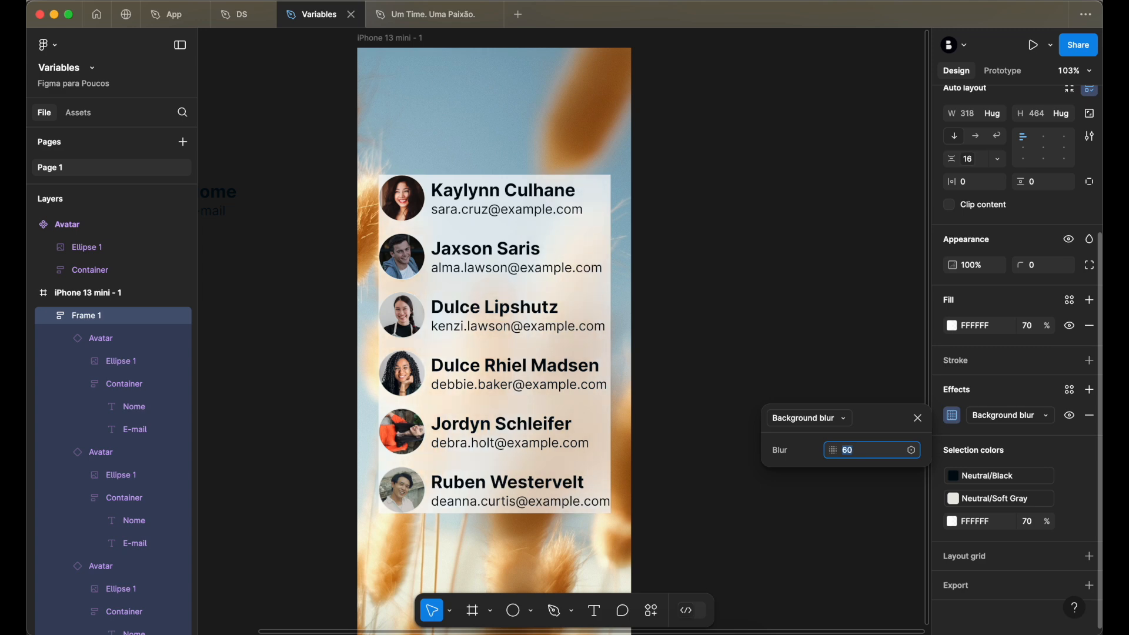
type("44")
key("Return")
type("48")
key("Return")
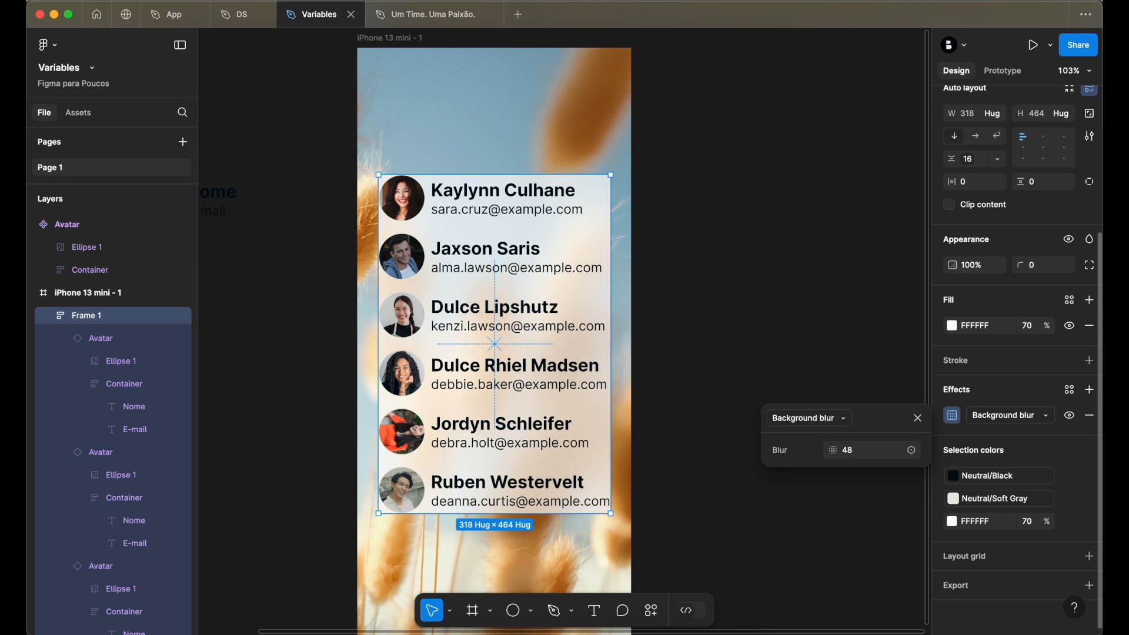
scroll(549, 206, "up", 5)
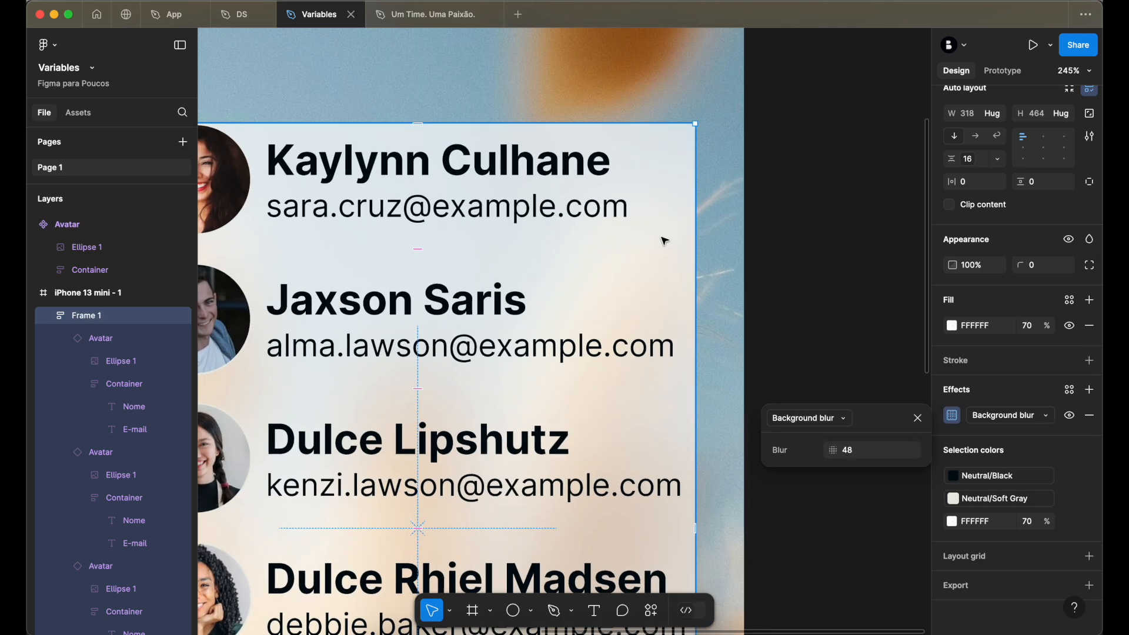
scroll(663, 241, "down", 3)
scroll(650, 222, "up", 5)
scroll(658, 231, "down", 2)
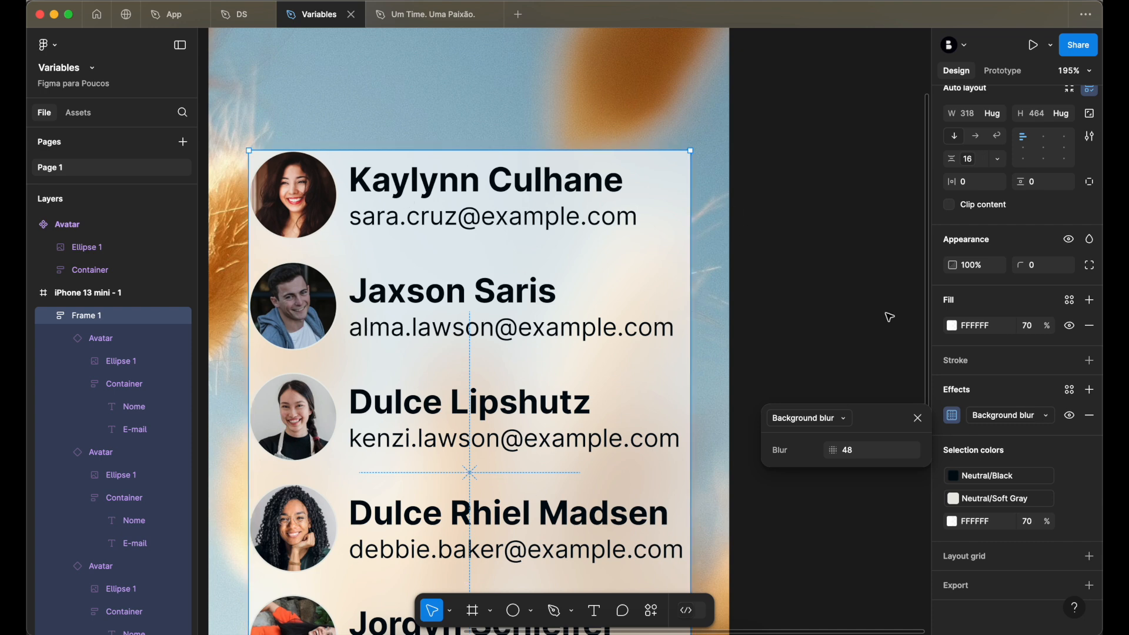
- Lower the opacity of Frame 1's white fill through 40% and 30% to 20%
left_click(1027, 325)
type("40")
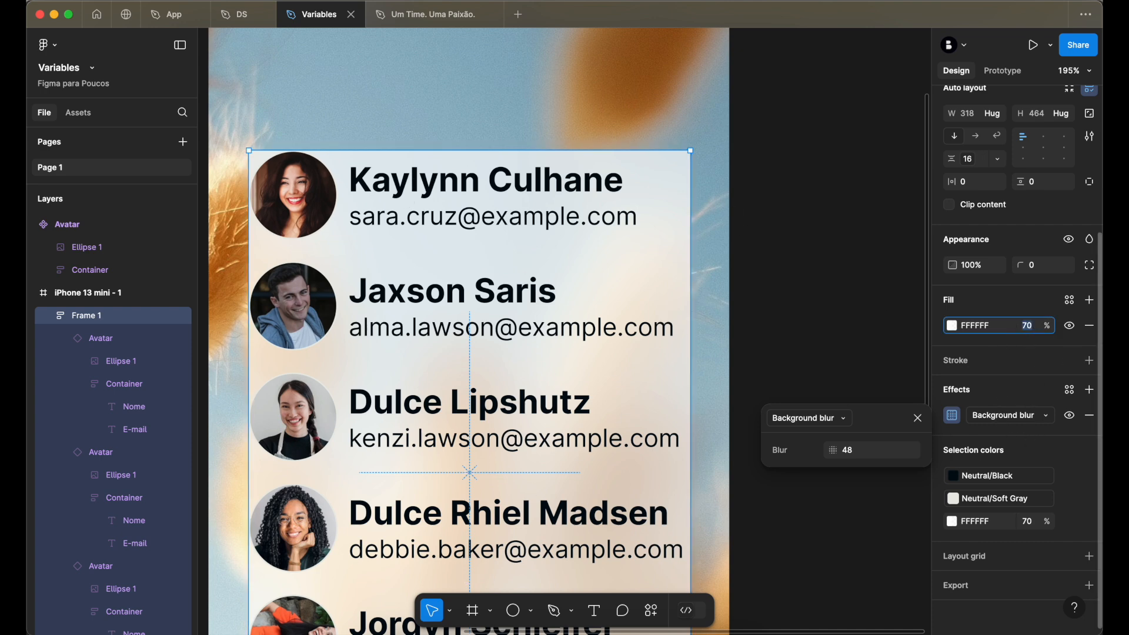
key("Return")
type("30")
key("Return")
type("20")
key("Return")
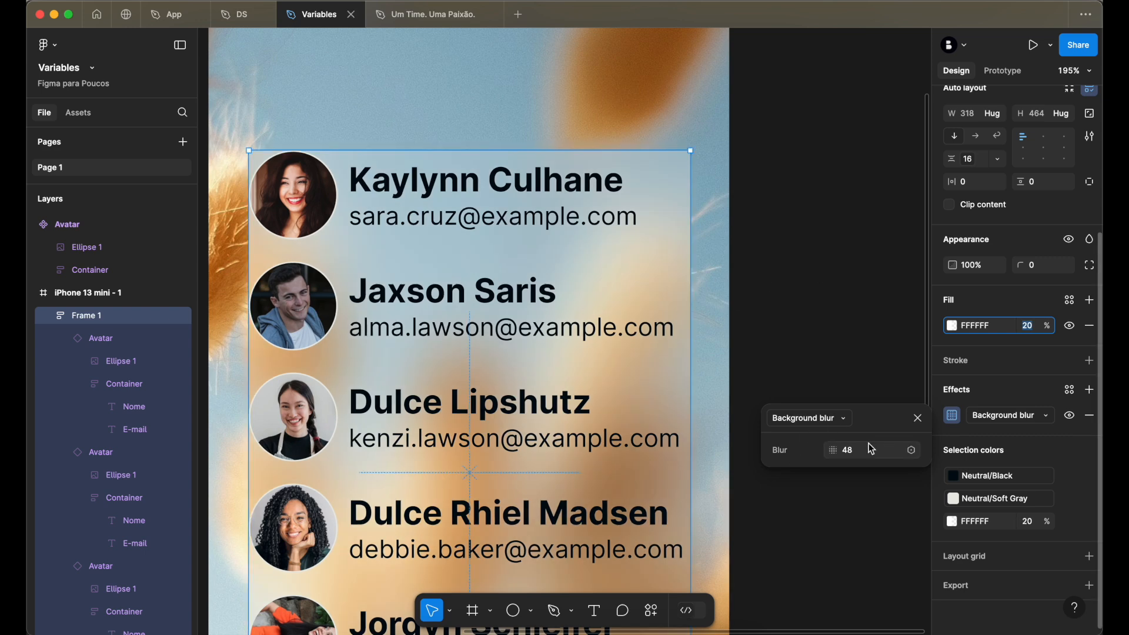
- Try background blur values of 40, 8 and 16 on Frame 1, and settle on 24
left_click(870, 457)
type("24")
key("Return")
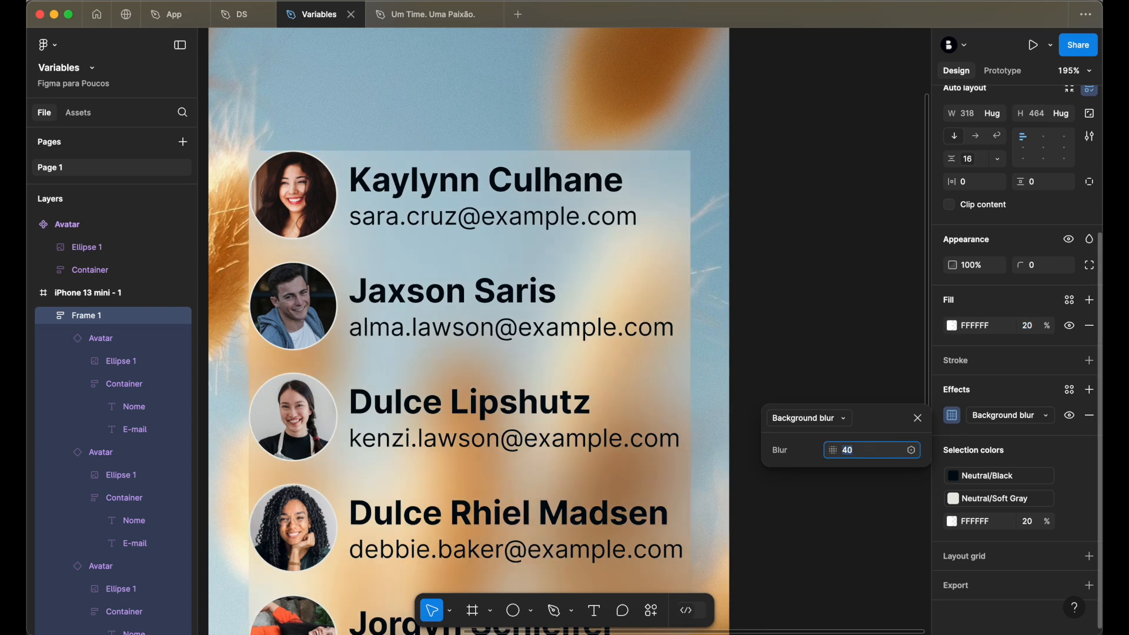
type("8")
key("Return")
type("16")
key("Return")
type("24")
key("Return")
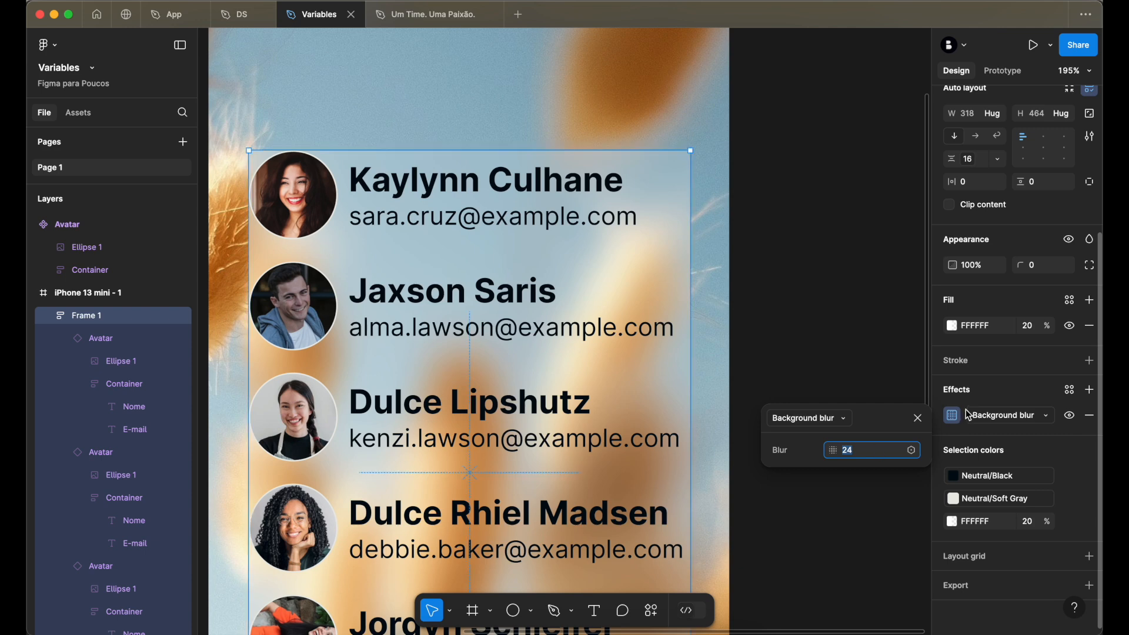
- Set Frame 1's white fill opacity to 40%, deselect to check the look, and reselect the frame
left_click(1033, 328)
type("40")
key("Return")
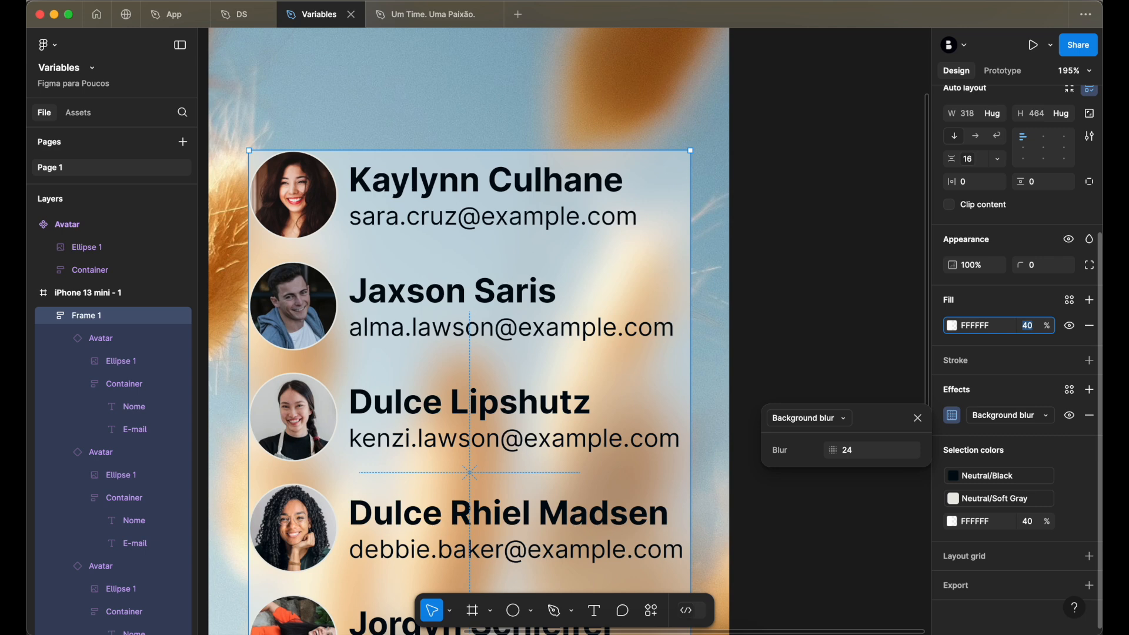
left_click(830, 200)
left_click(615, 190)
scroll(633, 205, "down", 5)
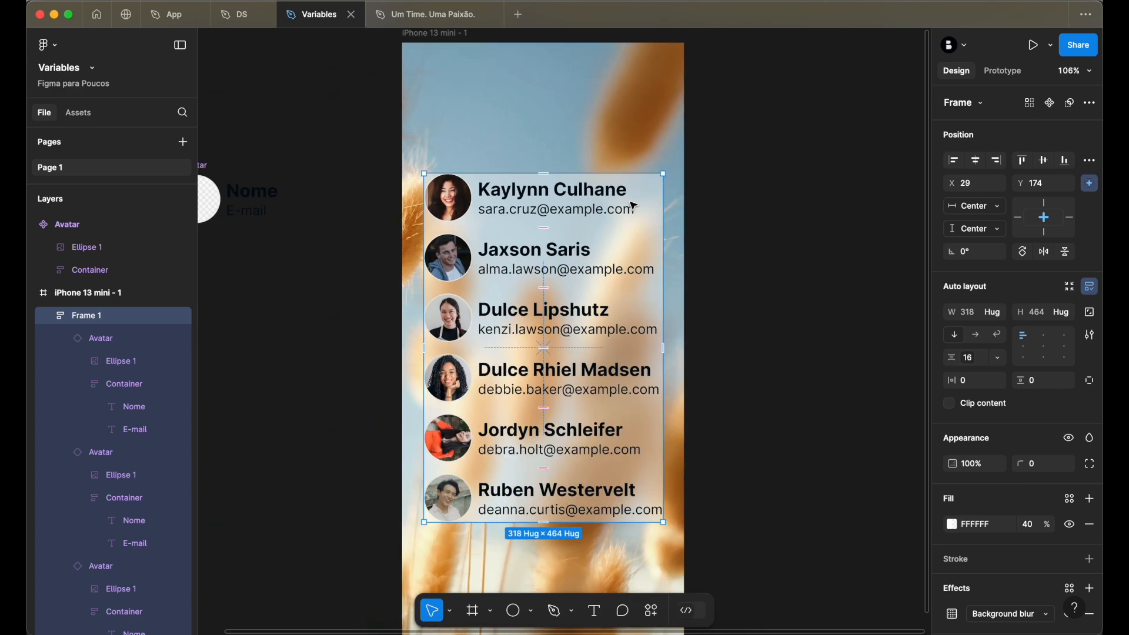
scroll(634, 205, "up", 2)
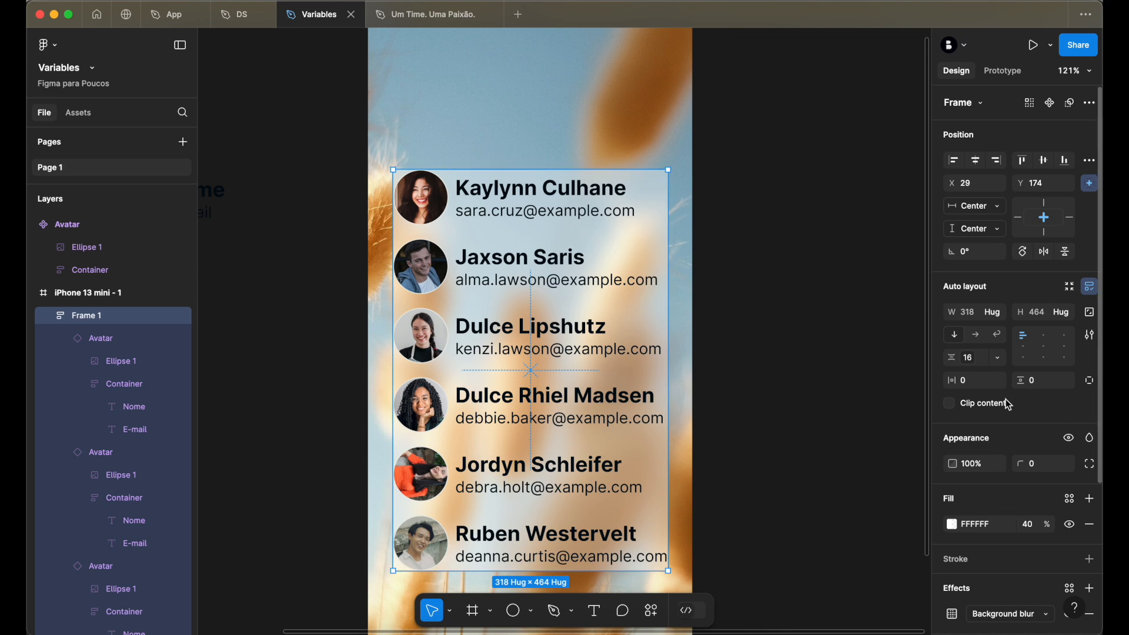
- Assign the Padding lg token (24) to Frame 1's horizontal and vertical padding
left_click(1003, 381)
type("padd")
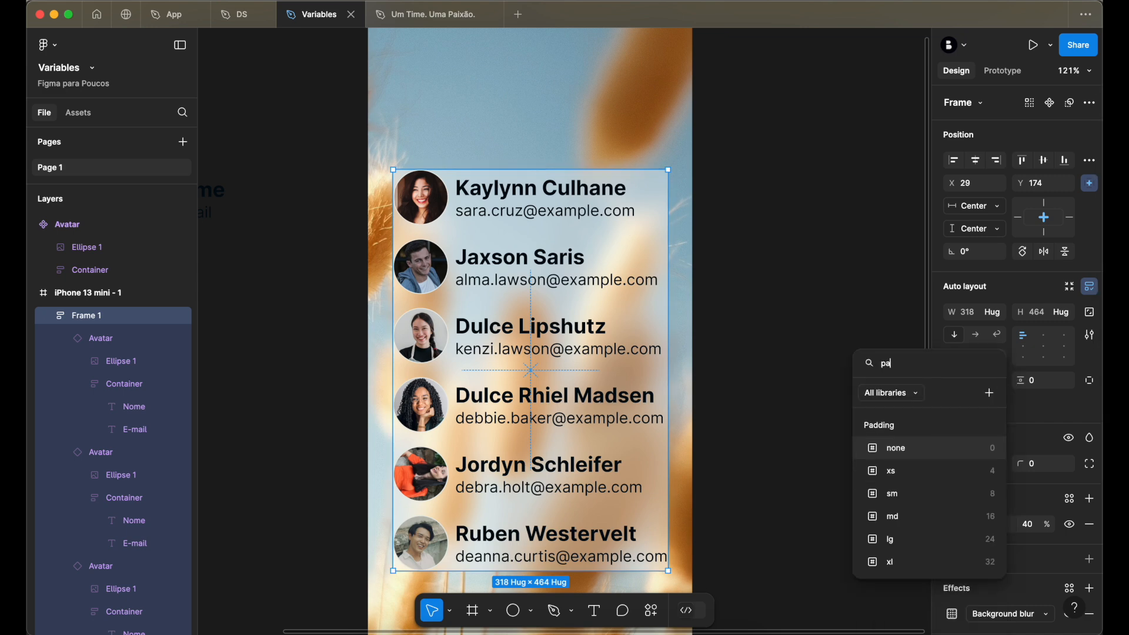
left_click(887, 538)
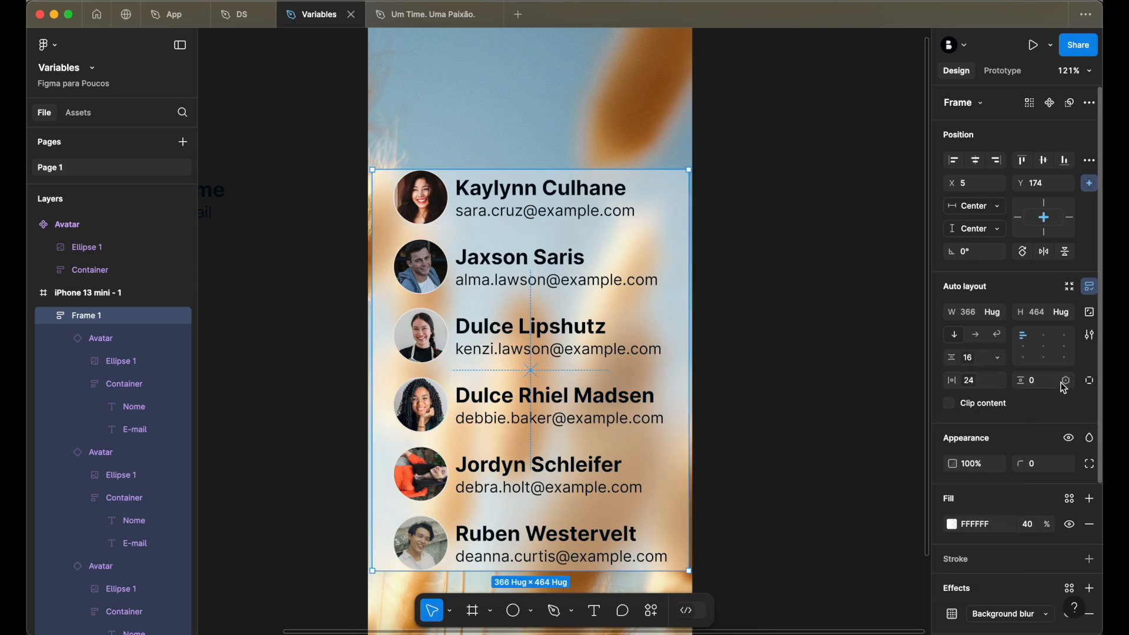
left_click(1064, 381)
type("padd")
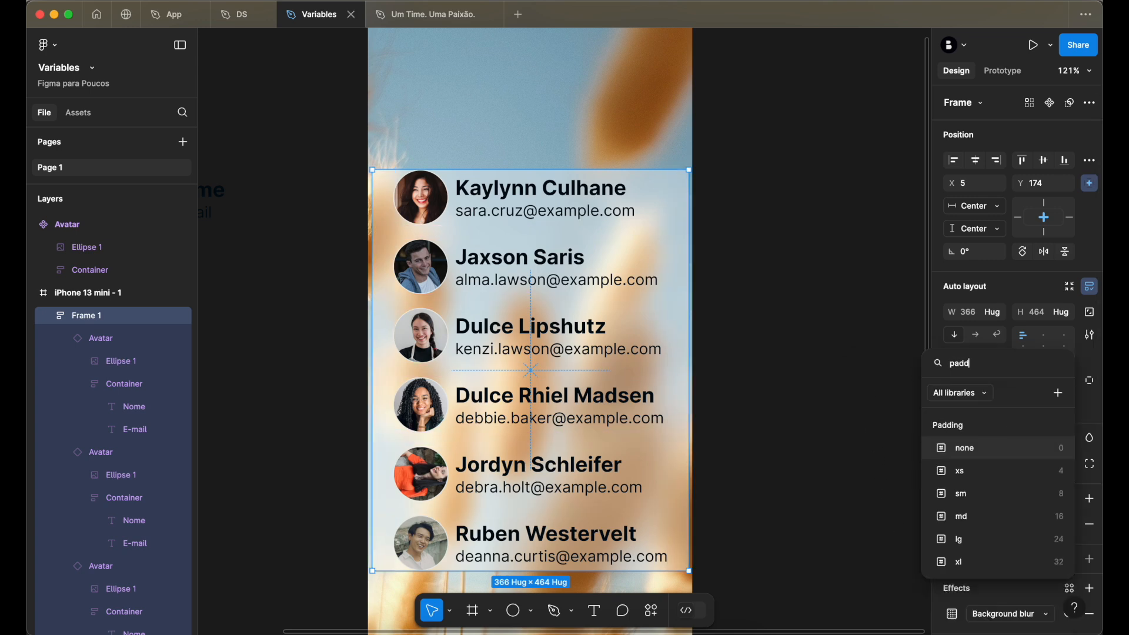
left_click(985, 538)
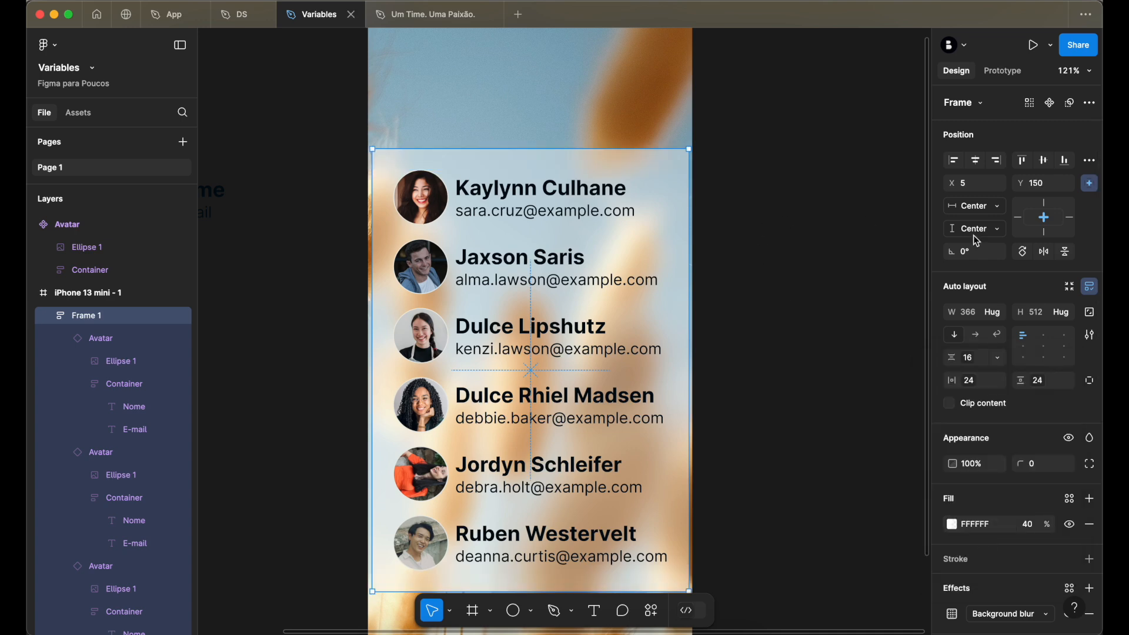
- Assign the Corner Radius lg token (24) to Frame 1 and deselect it
left_click(1066, 464)
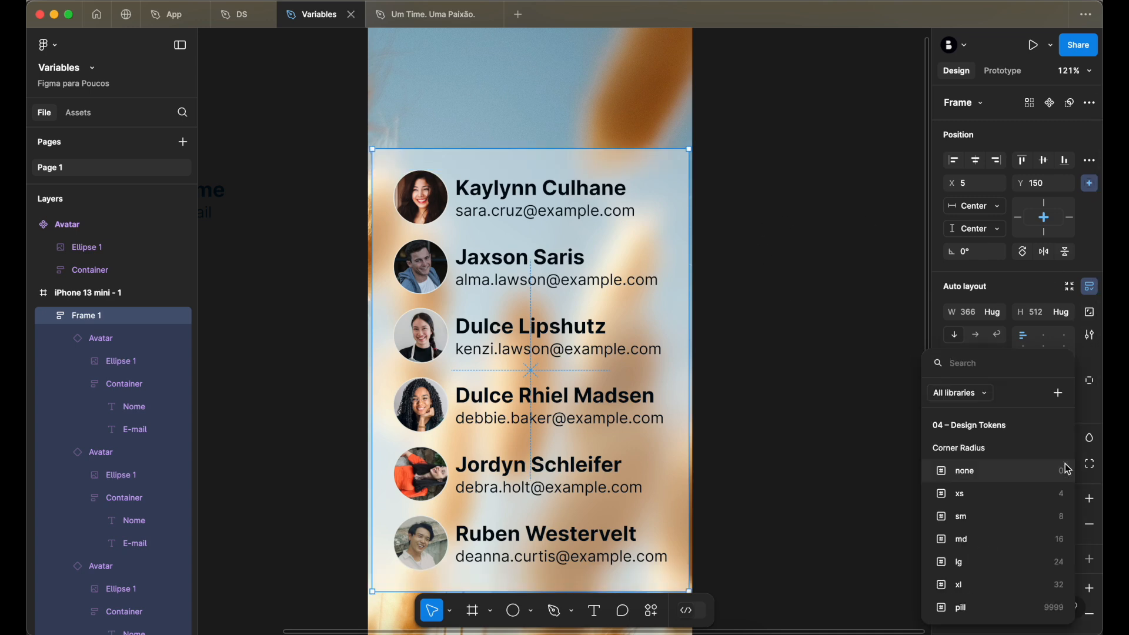
type("rou")
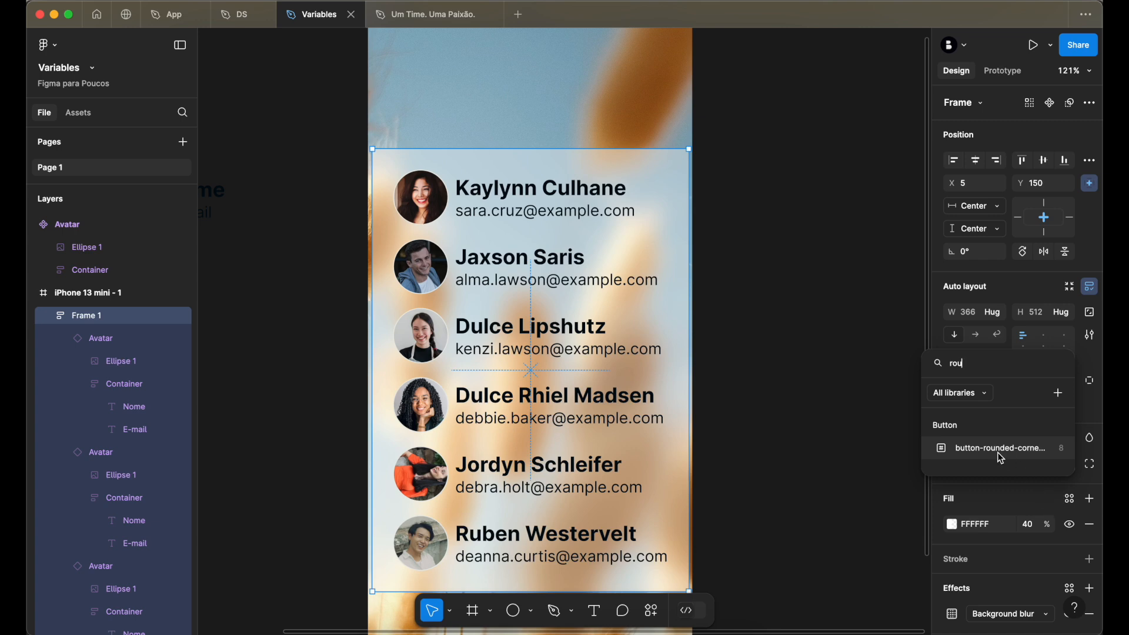
type("cro")
key("BackSpace")
key("BackSpace")
type("or")
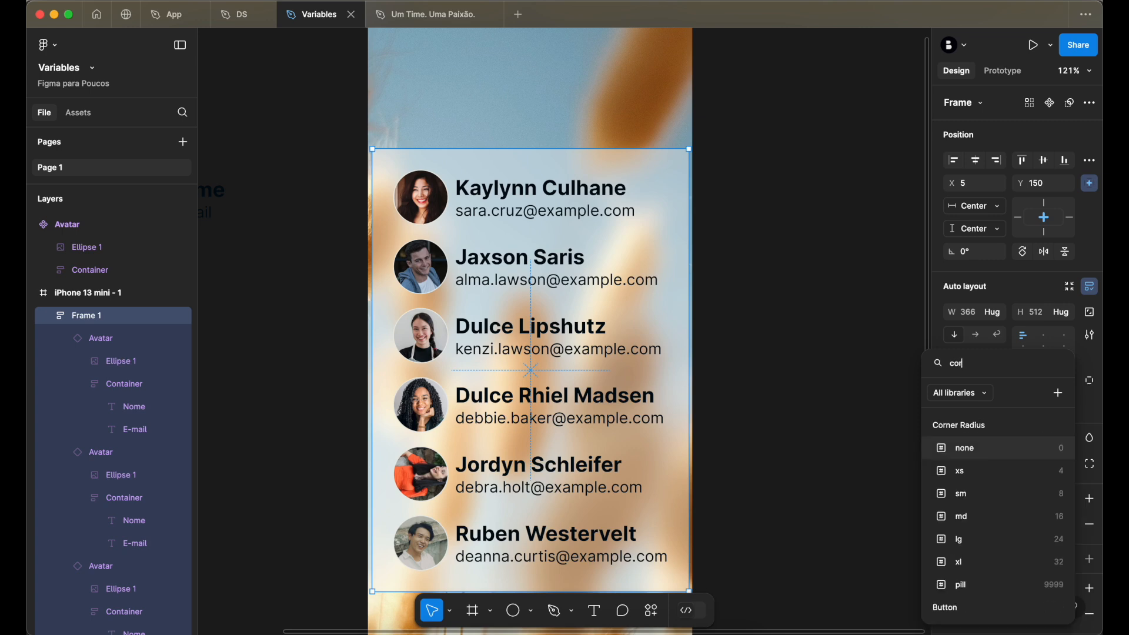
left_click(983, 535)
left_click(809, 244)
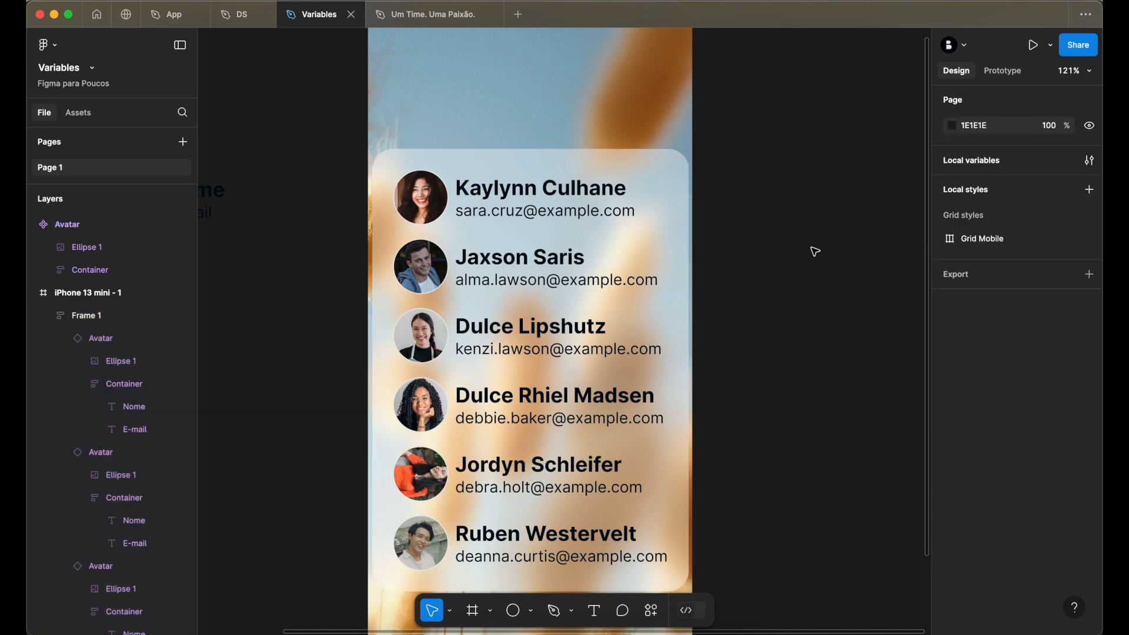
- Change Frame 1's horizontal and vertical padding to the md token (16) and deselect the frame
left_click(621, 188)
left_click(969, 384)
left_click(937, 510)
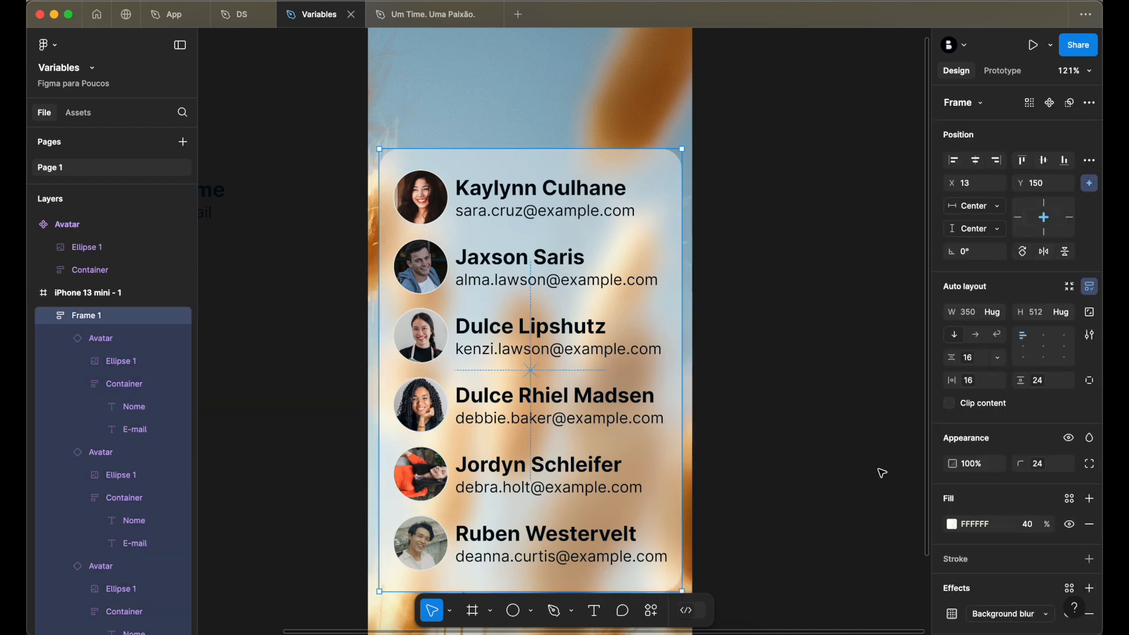
left_click(1034, 384)
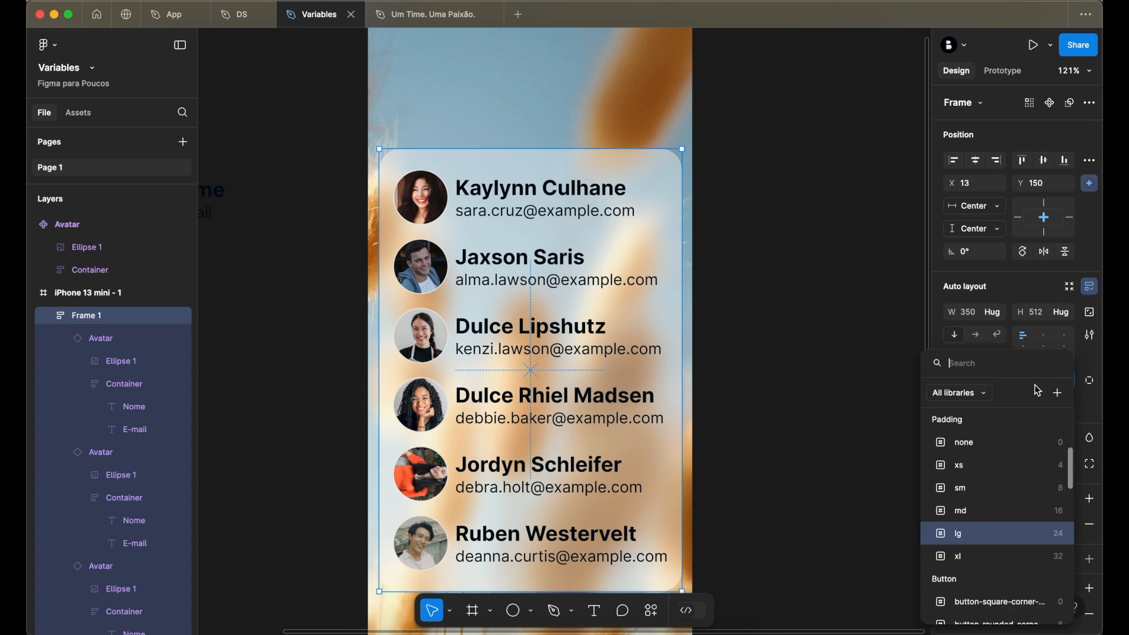
left_click(987, 508)
left_click(842, 320)
left_click(612, 262)
left_click(769, 259)
- Examine the frosted avatar list card in the iPhone 13 mini frame alongside the Avatar main component
scroll(770, 261, "down", 3)
scroll(770, 261, "left", 2)
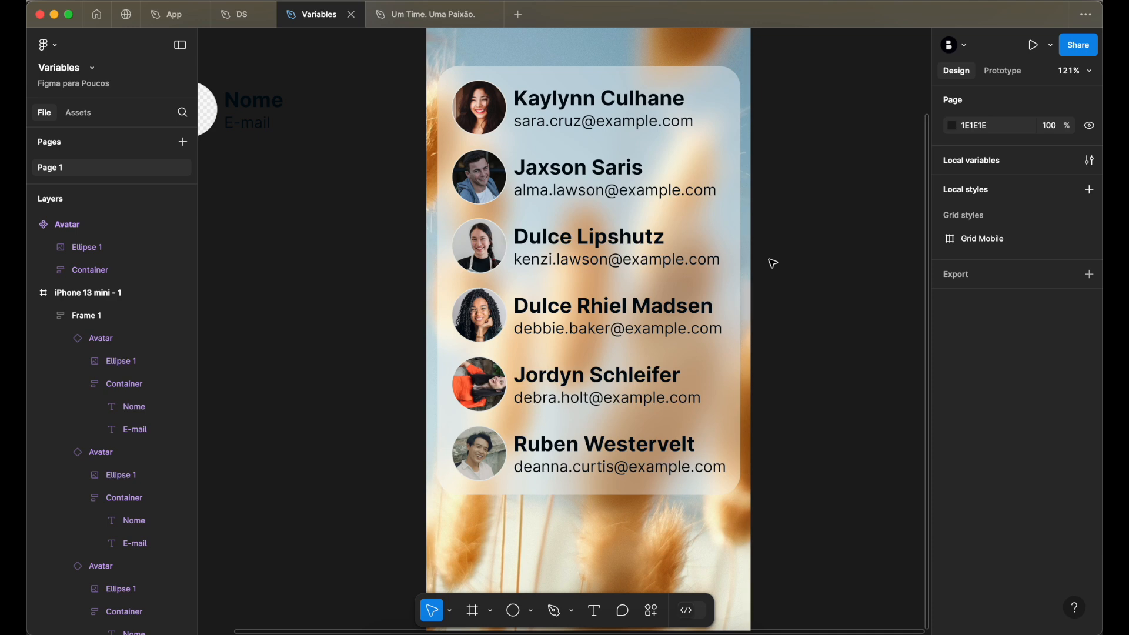
scroll(772, 262, "up", 4)
scroll(772, 263, "left", 3)
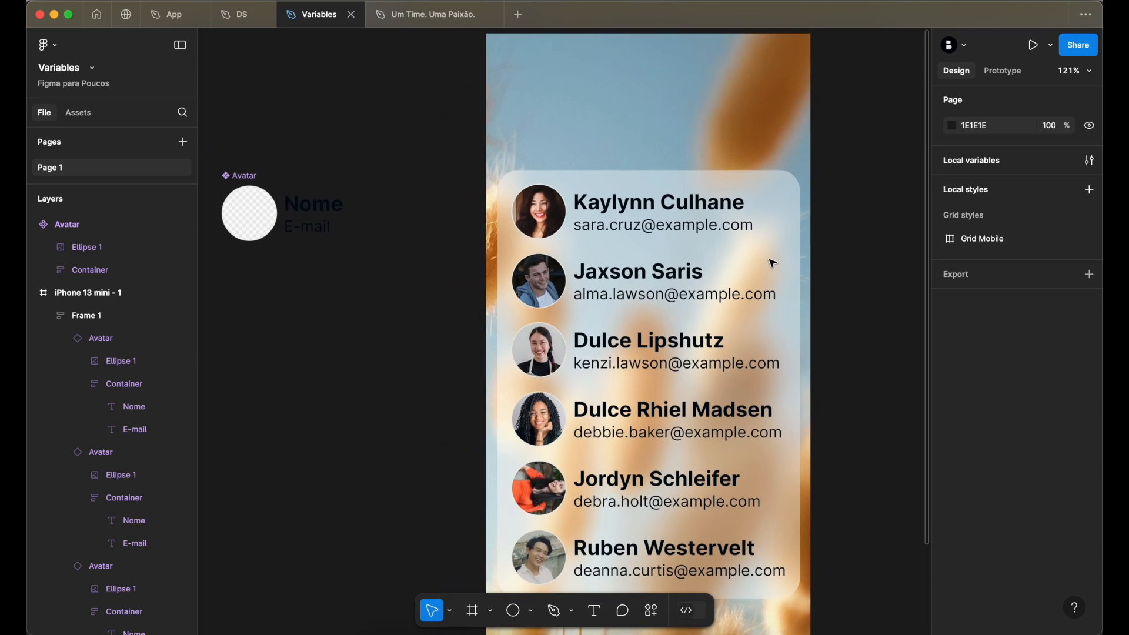
scroll(772, 262, "down", 2)
scroll(772, 262, "right", 2)
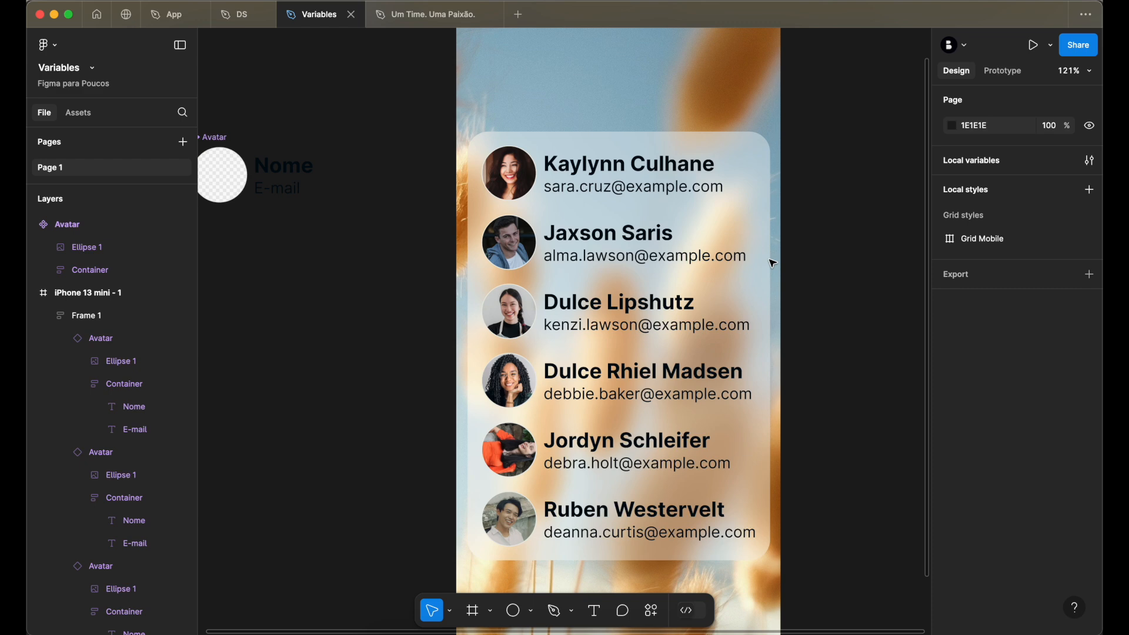
scroll(772, 263, "left", 4)
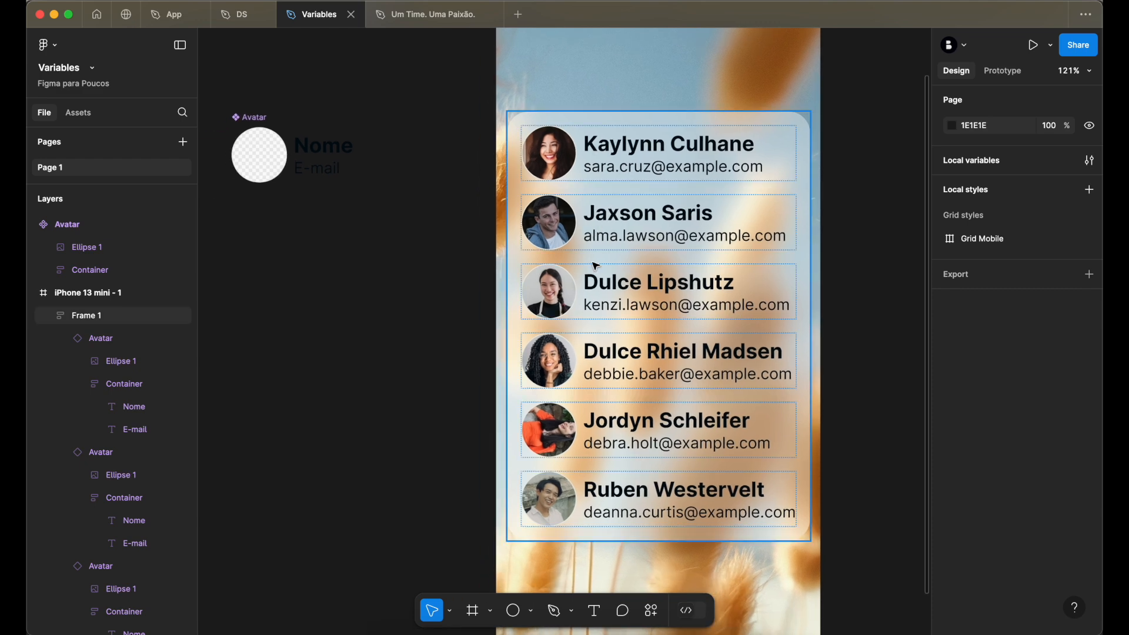
scroll(593, 241, "up", 3)
left_click(376, 228)
scroll(393, 234, "down", 2)
scroll(393, 234, "right", 4)
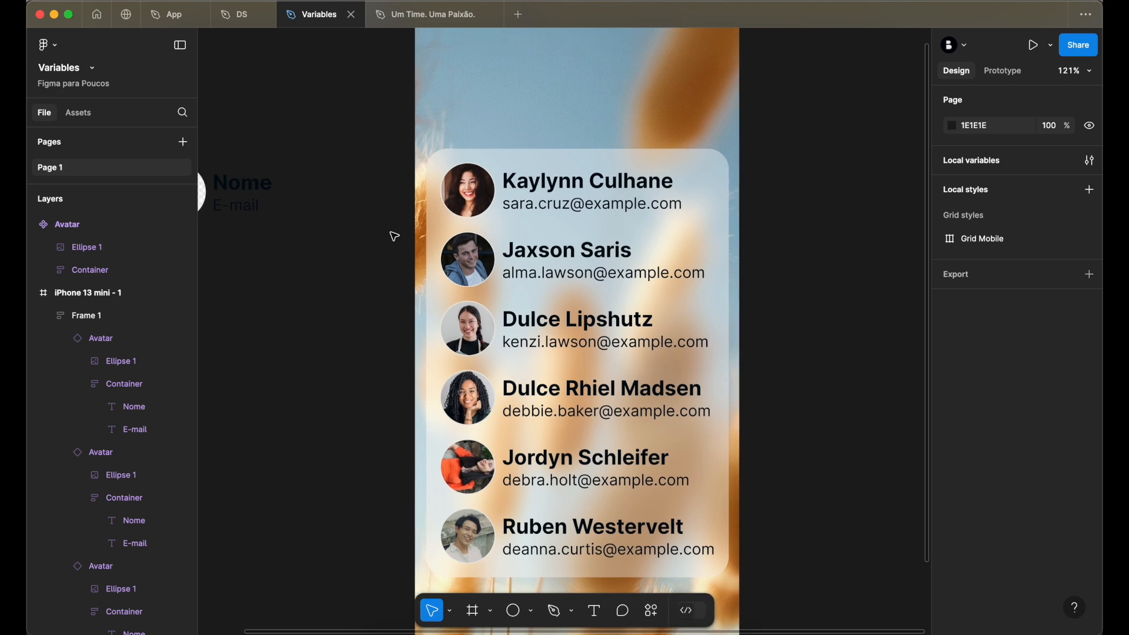